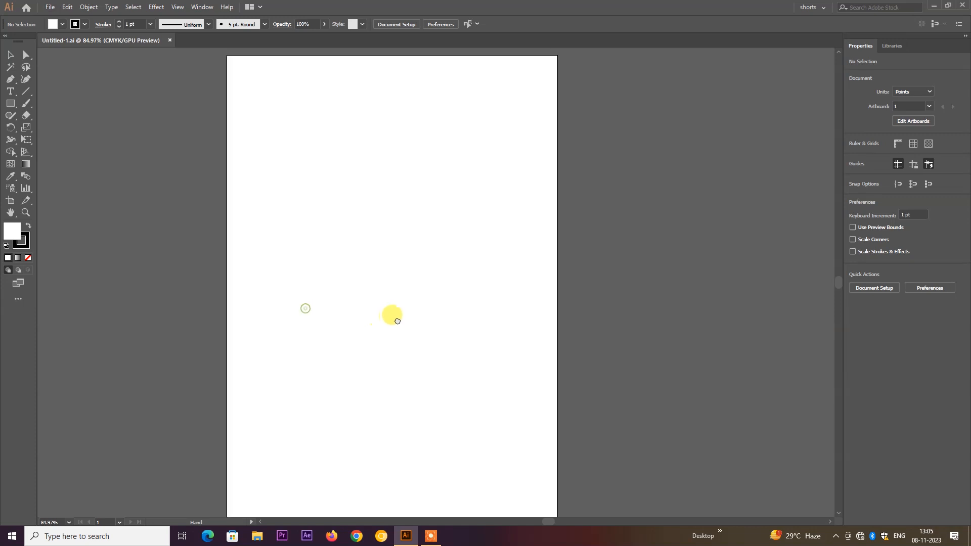
- Move the navy and yellow circles, hobby icons and resume text up beside the blank artboard
{"action": "scroll", "coordinate": [399, 319], "scroll_direction": "down", "scroll_amount": 3}
{"action": "left_click_drag", "start_coordinate": [283, 314], "coordinate": [285, 272]}
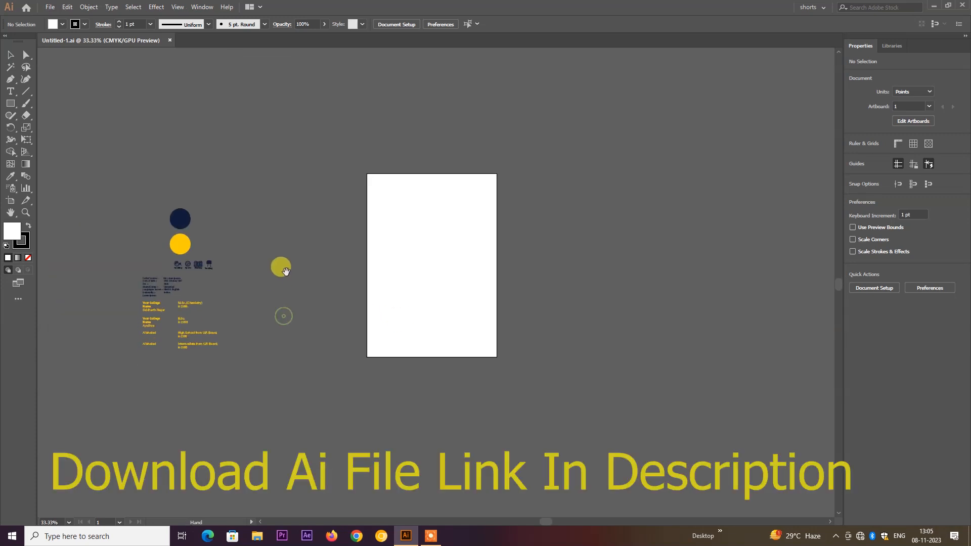
{"action": "left_click_drag", "start_coordinate": [236, 193], "coordinate": [124, 358]}
{"action": "left_click_drag", "start_coordinate": [159, 324], "coordinate": [298, 310]}
{"action": "left_click", "coordinate": [499, 297]}
{"action": "left_click_drag", "start_coordinate": [418, 212], "coordinate": [505, 257]}
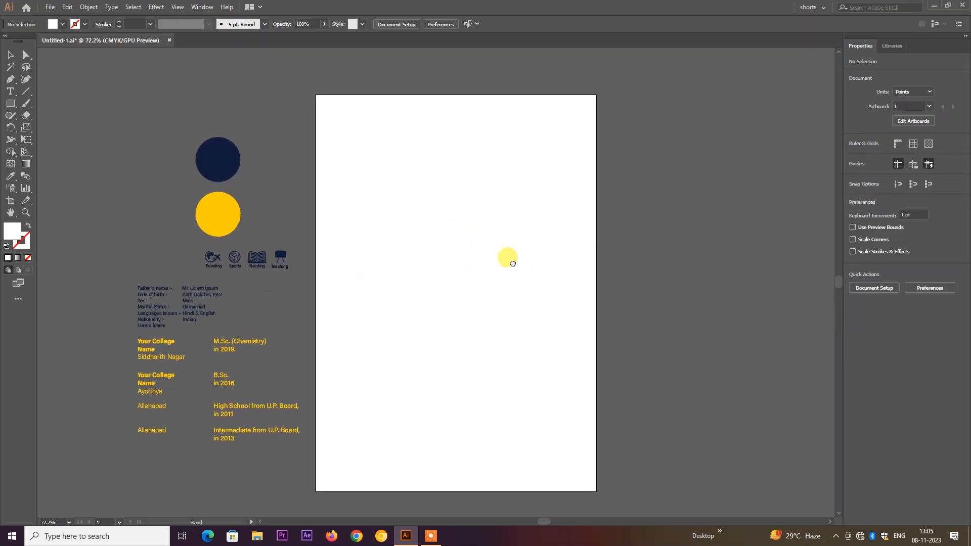
- Draw a rectangle covering the whole 595.276 × 841.89 pt page
{"action": "left_click", "coordinate": [14, 107]}
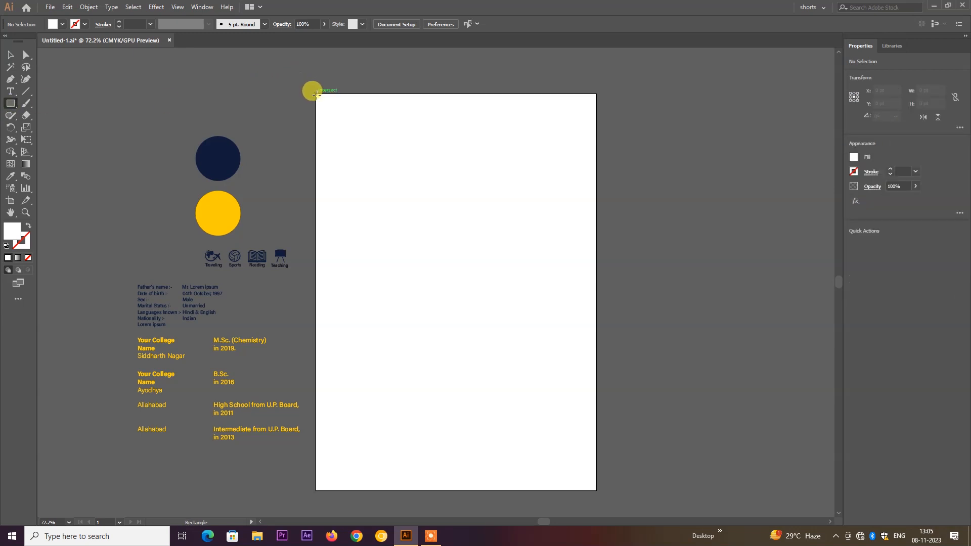
{"action": "left_click_drag", "start_coordinate": [315, 93], "coordinate": [596, 490]}
{"action": "left_click", "coordinate": [10, 55]}
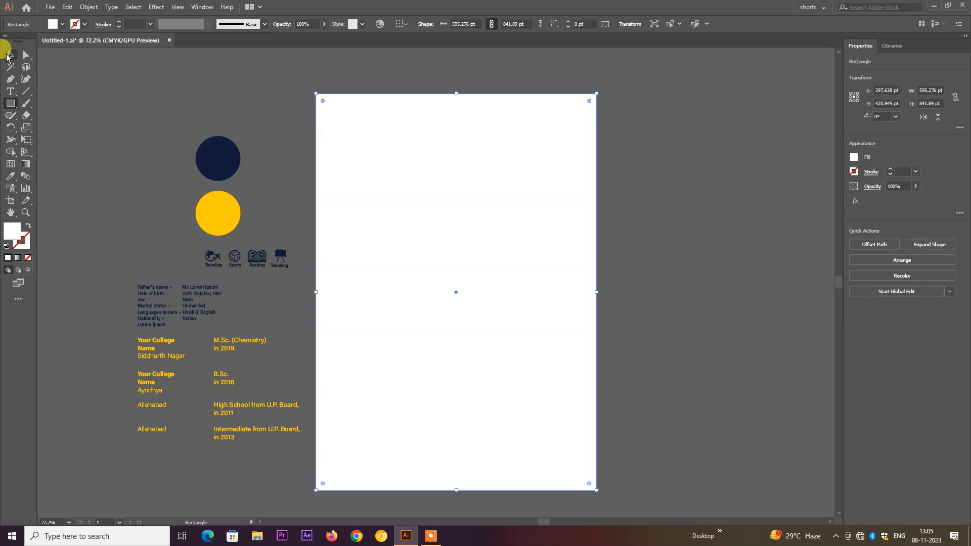
{"action": "left_click", "coordinate": [84, 115]}
- Draw a 595.276 × 181.221 pt header band across the page top and select both rectangles
{"action": "left_click", "coordinate": [10, 103]}
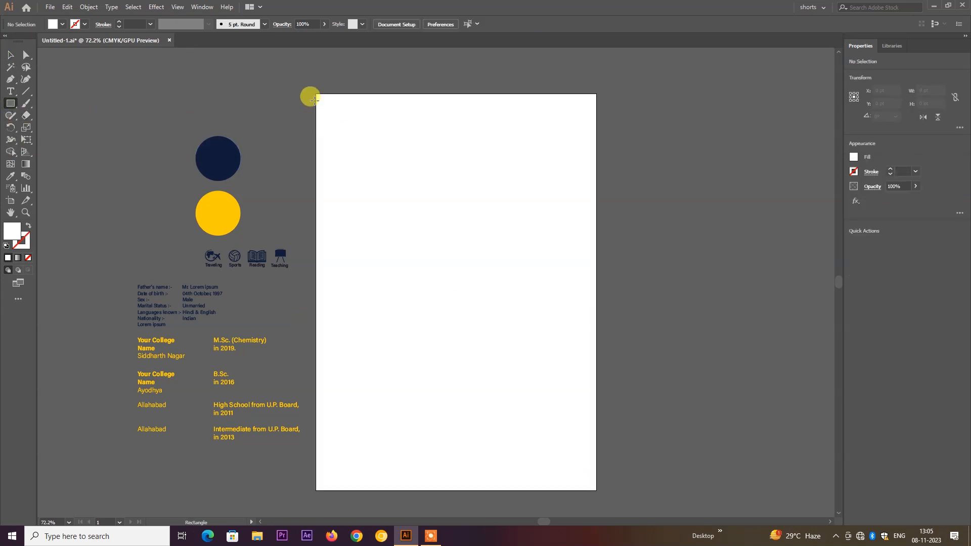
{"action": "left_click_drag", "start_coordinate": [316, 107], "coordinate": [596, 193]}
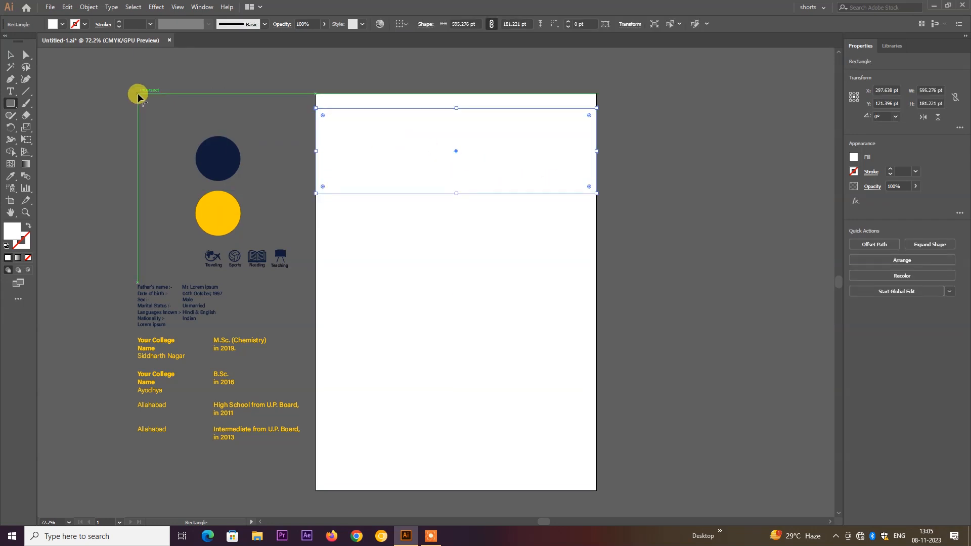
{"action": "left_click", "coordinate": [288, 87]}
{"action": "left_click", "coordinate": [496, 282]}
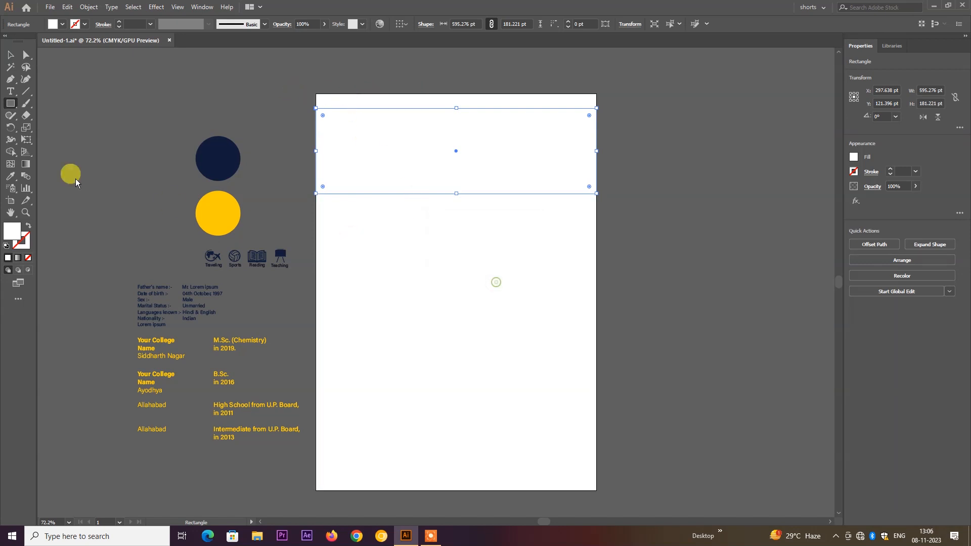
{"action": "left_click", "coordinate": [14, 54]}
{"action": "left_click_drag", "start_coordinate": [271, 73], "coordinate": [410, 160]}
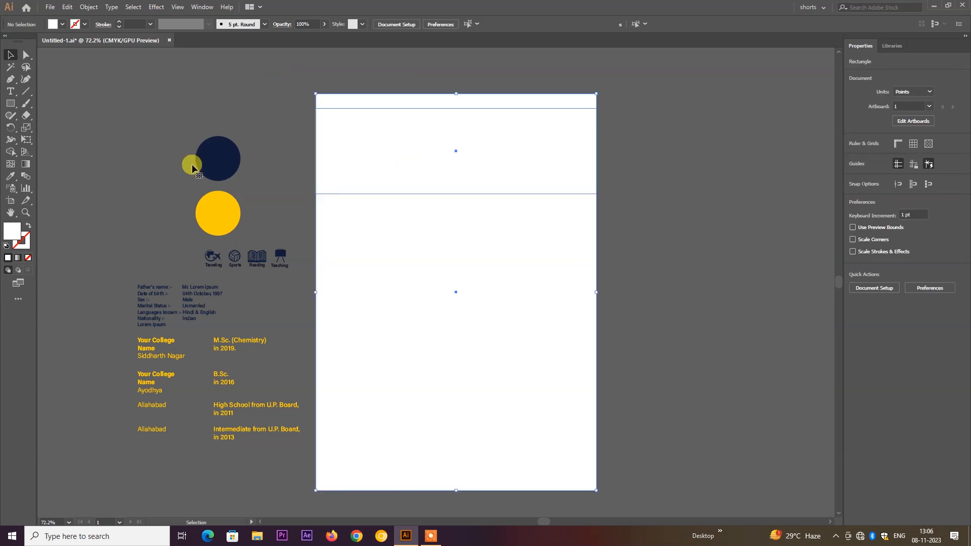
- Give the page and header rectangles black outlines instead of a fill
{"action": "double_click", "coordinate": [16, 232]}
{"action": "left_click_drag", "start_coordinate": [168, 185], "coordinate": [158, 261]}
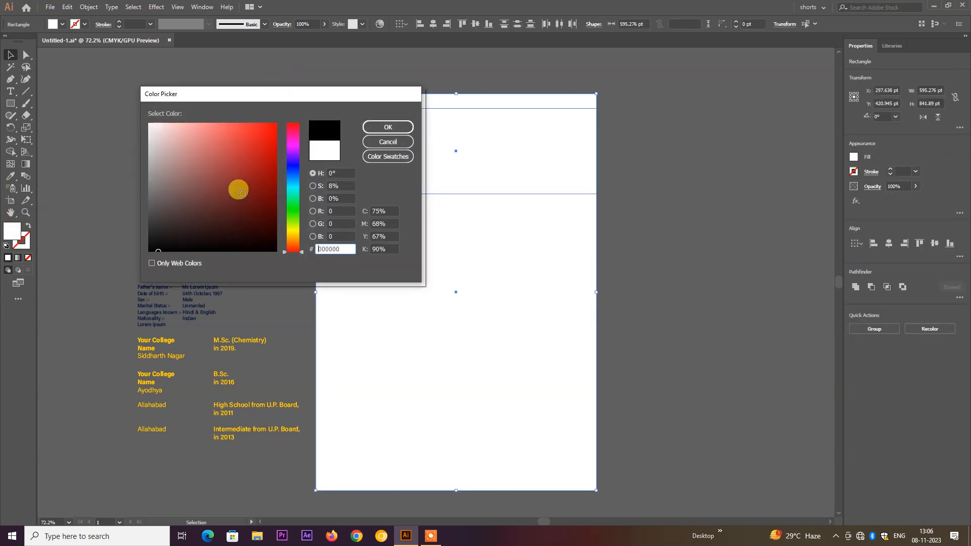
{"action": "left_click", "coordinate": [374, 127]}
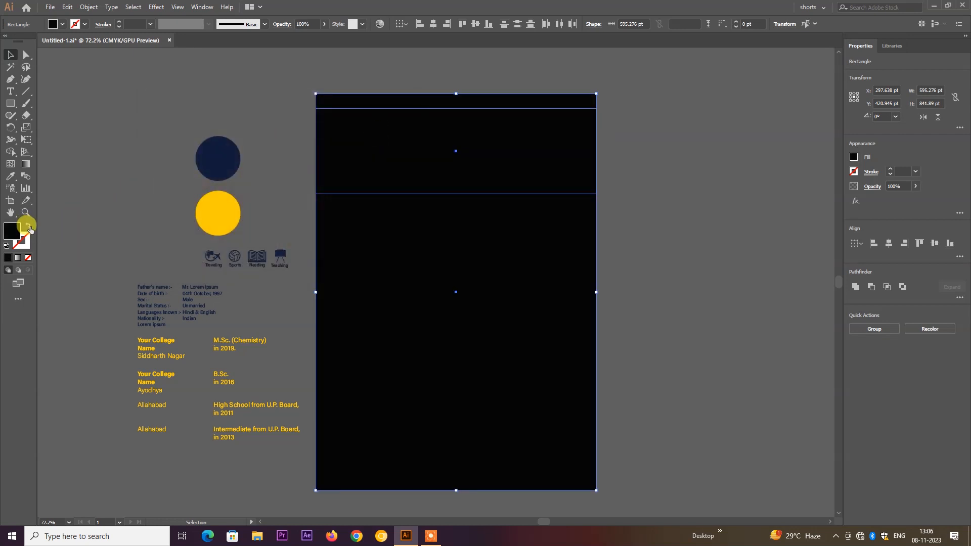
{"action": "left_click", "coordinate": [29, 228]}
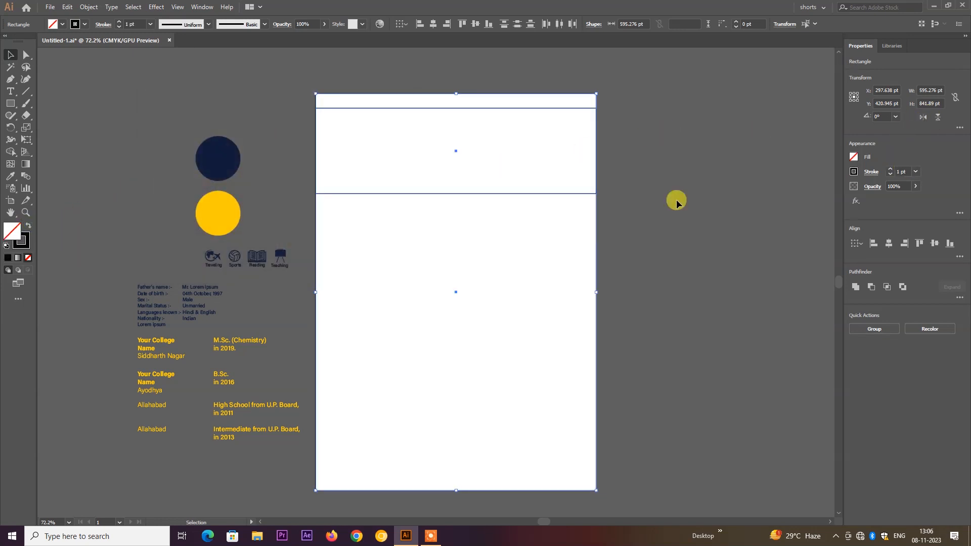
{"action": "left_click", "coordinate": [599, 213]}
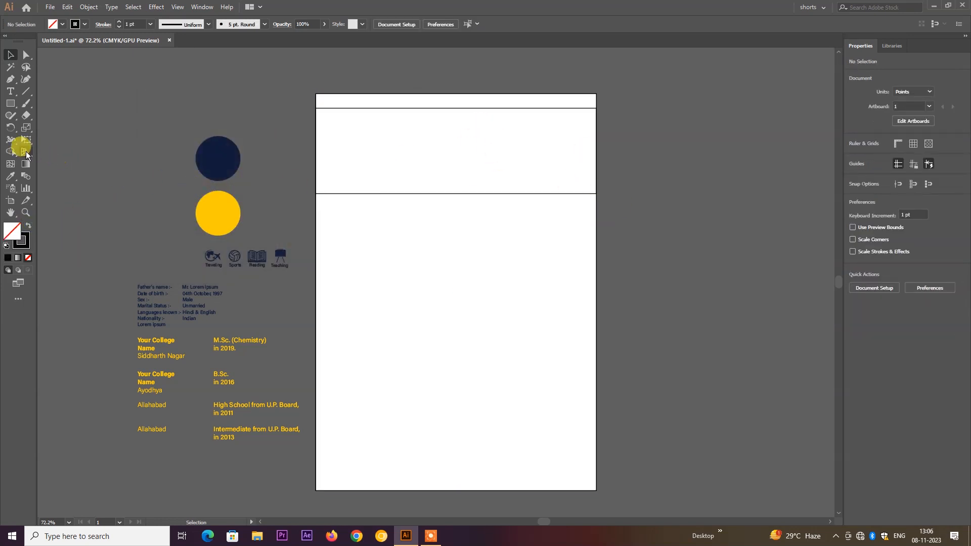
- Draw a 336.903 × 629.883 pt column rectangle in the page's lower right, below the header
{"action": "left_click", "coordinate": [12, 104]}
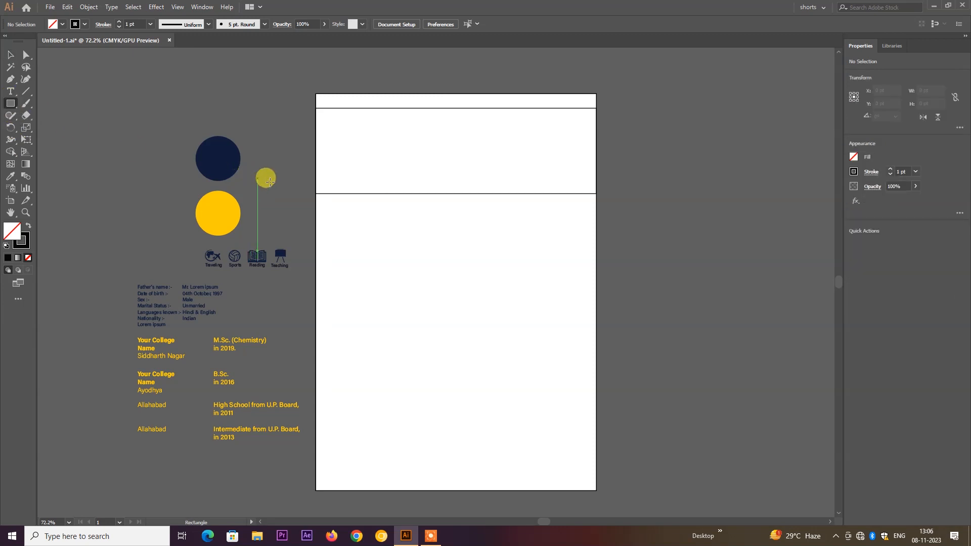
{"action": "left_click_drag", "start_coordinate": [438, 193], "coordinate": [596, 490]}
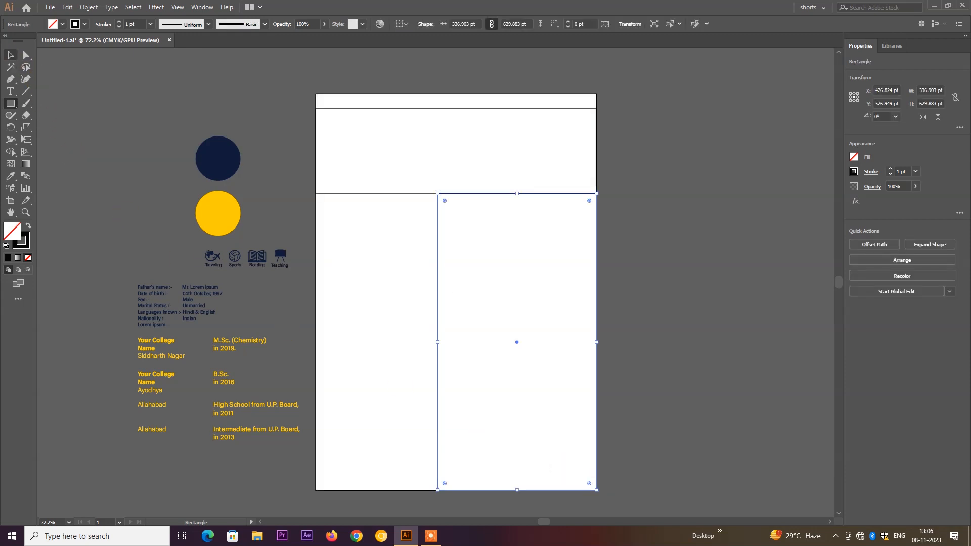
{"action": "left_click", "coordinate": [9, 53]}
{"action": "left_click", "coordinate": [94, 104]}
{"action": "left_click_drag", "start_coordinate": [445, 200], "coordinate": [501, 205]}
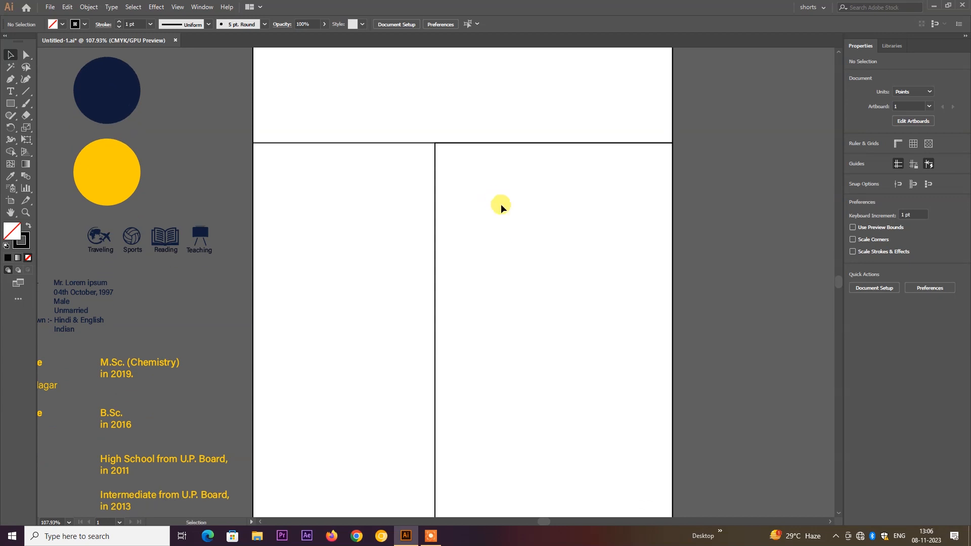
- Drag the right column's left edge a little leftward toward the page centre
{"action": "left_click", "coordinate": [435, 255]}
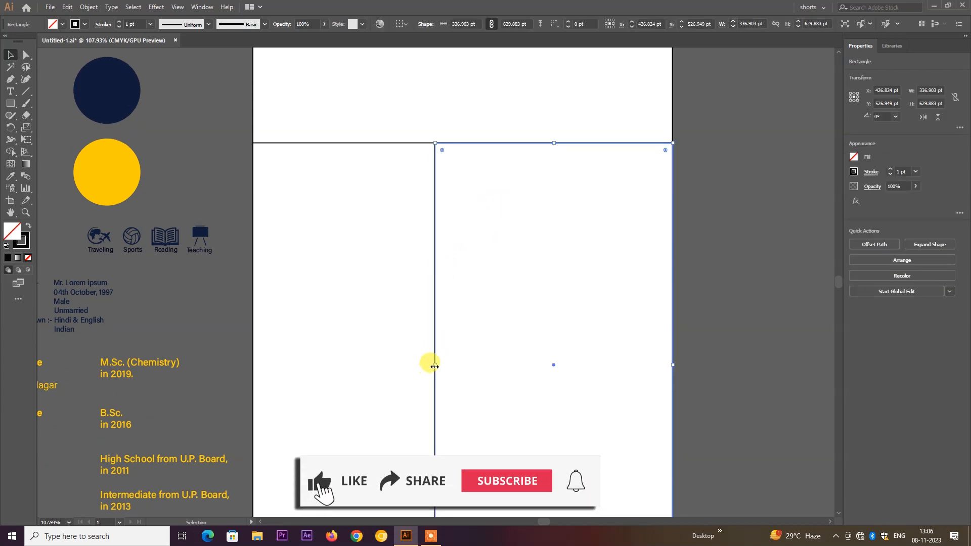
{"action": "left_click_drag", "start_coordinate": [436, 364], "coordinate": [423, 363]}
{"action": "left_click", "coordinate": [313, 305]}
{"action": "left_click_drag", "start_coordinate": [313, 289], "coordinate": [255, 335]}
{"action": "scroll", "coordinate": [256, 335], "scroll_direction": "down", "scroll_amount": 1}
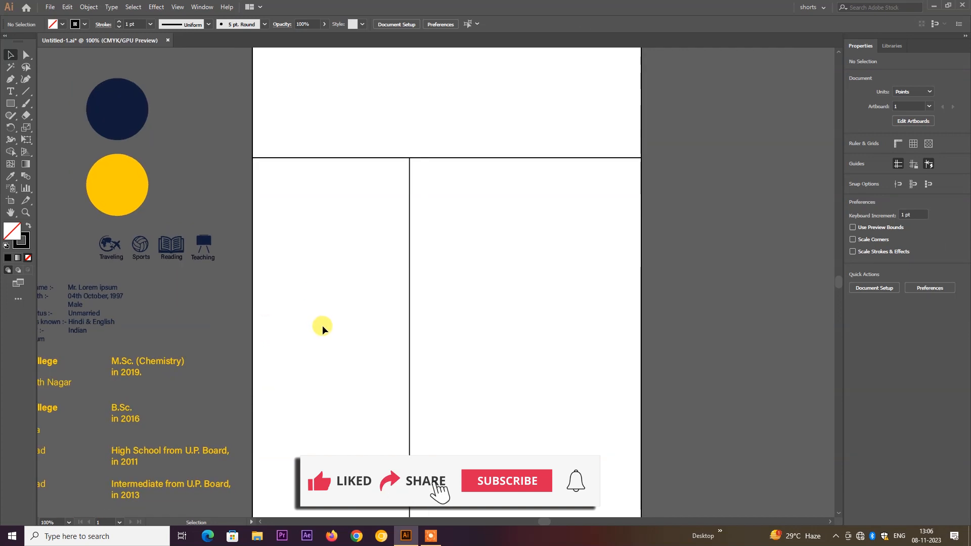
{"action": "scroll", "coordinate": [331, 323], "scroll_direction": "down", "scroll_amount": 2}
{"action": "left_click_drag", "start_coordinate": [341, 284], "coordinate": [383, 292]}
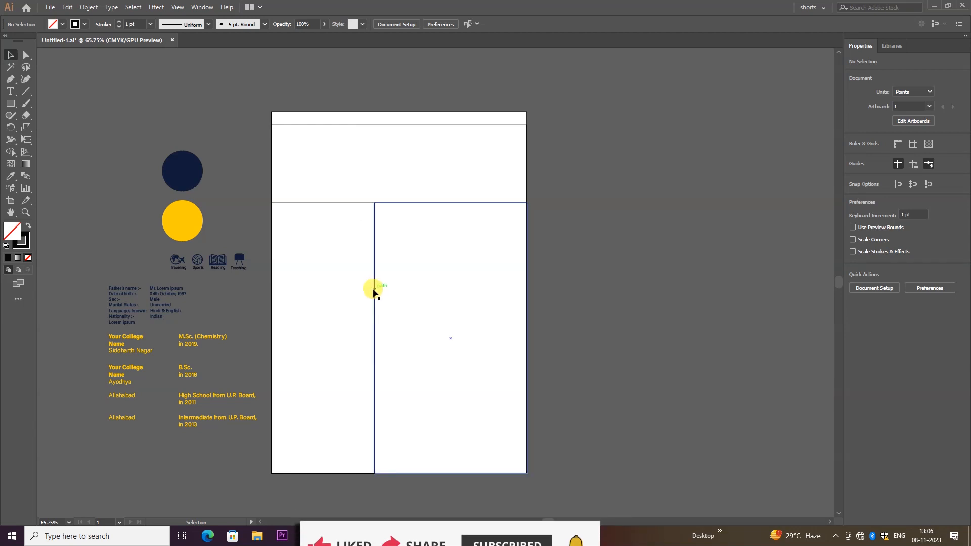
{"action": "key", "text": "F7"}
{"action": "left_click_drag", "start_coordinate": [337, 195], "coordinate": [373, 195]}
- Fill the header band with the yellow circle's colour (FFCD05)
{"action": "left_click", "coordinate": [339, 195]}
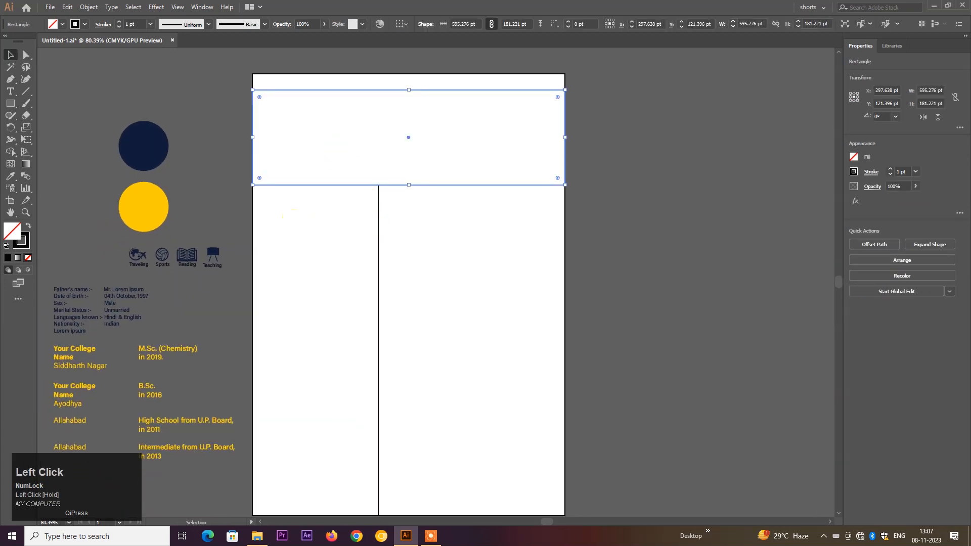
{"action": "left_click", "coordinate": [12, 179]}
{"action": "left_click", "coordinate": [134, 191]}
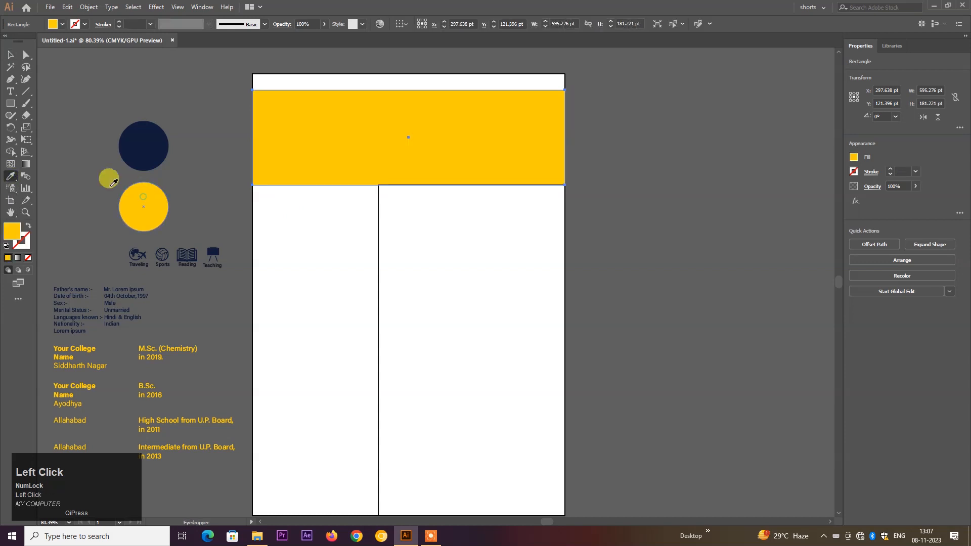
{"action": "left_click", "coordinate": [12, 55]}
- Fill the right column with the navy circle's colour (121D39)
{"action": "left_click_drag", "start_coordinate": [365, 302], "coordinate": [433, 320]}
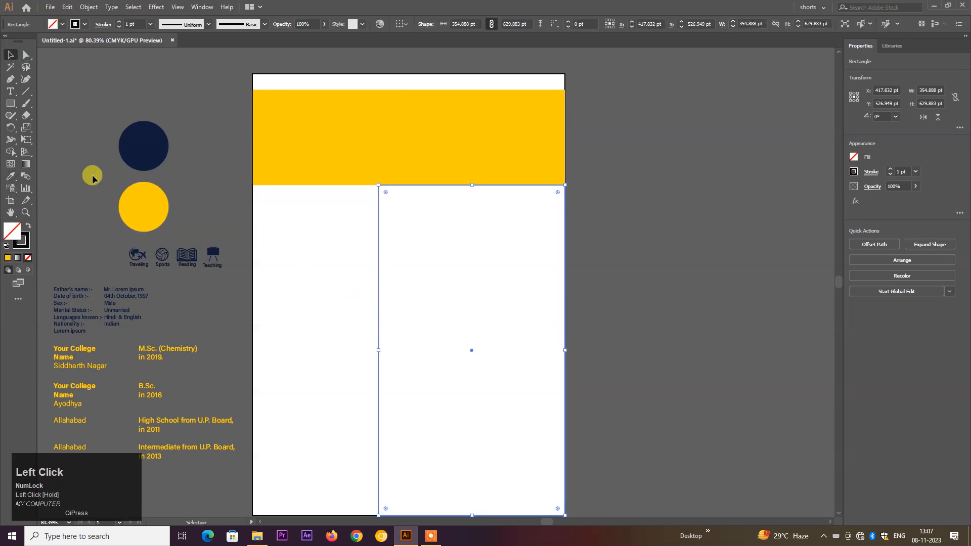
{"action": "left_click", "coordinate": [12, 177]}
{"action": "left_click", "coordinate": [135, 144]}
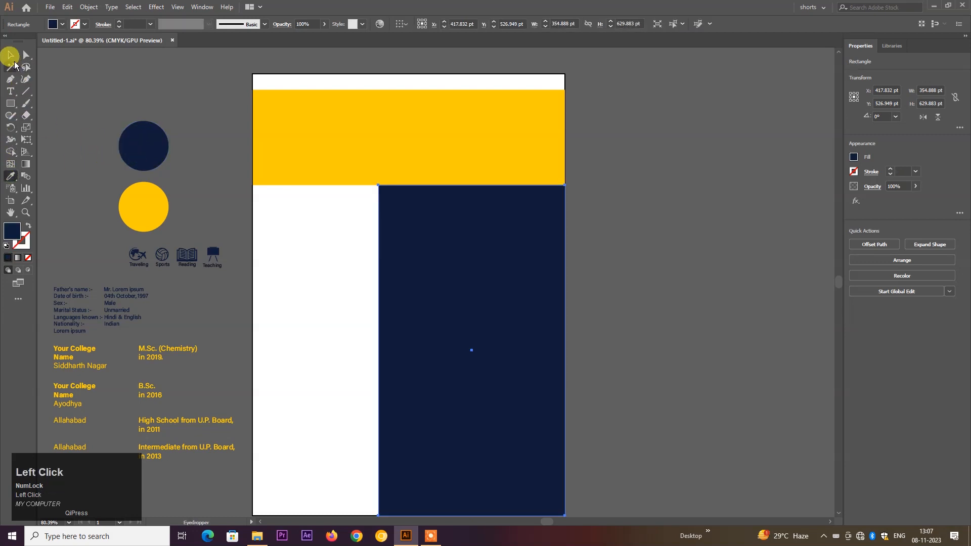
{"action": "left_click", "coordinate": [13, 58]}
{"action": "left_click", "coordinate": [116, 82]}
- Inspect the navy and yellow circles' colour values, including hex FFCD05, without changes
{"action": "left_click", "coordinate": [134, 155]}
{"action": "double_click", "coordinate": [11, 232]}
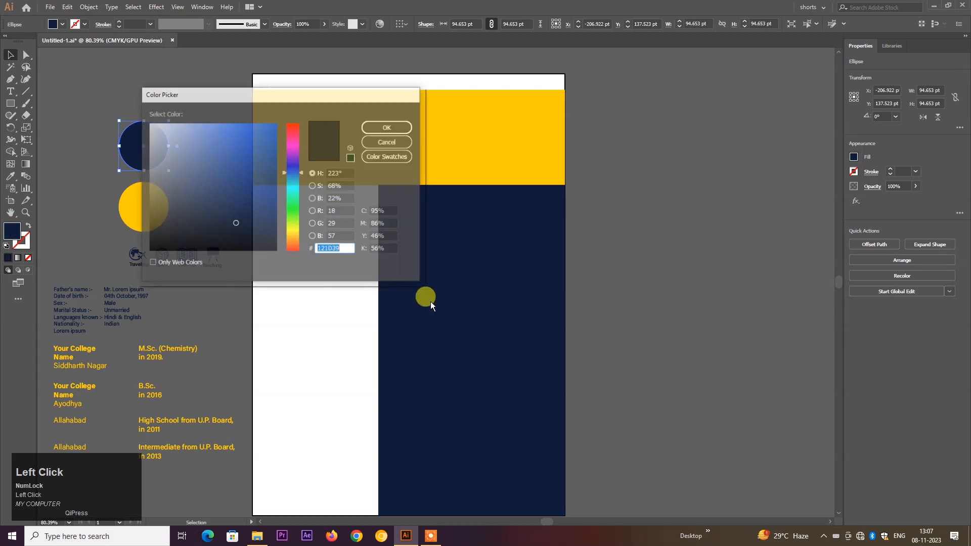
{"action": "left_click", "coordinate": [375, 144]}
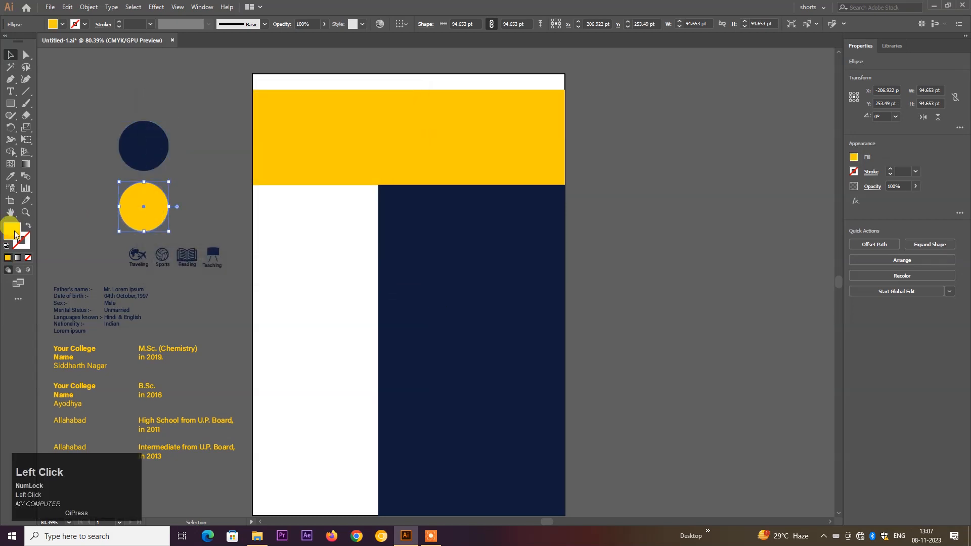
{"action": "double_click", "coordinate": [16, 233]}
{"action": "left_click_drag", "start_coordinate": [349, 250], "coordinate": [297, 250]}
{"action": "left_click", "coordinate": [396, 143]}
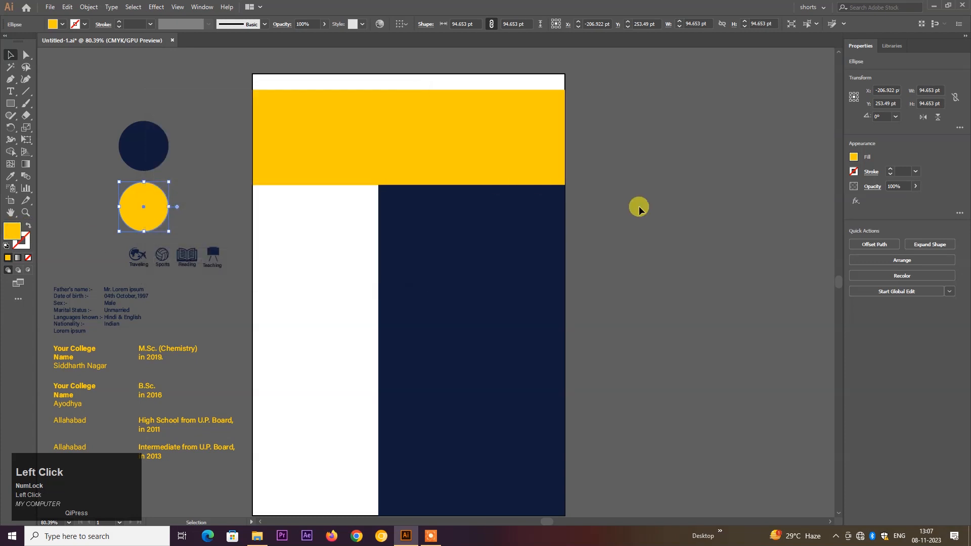
{"action": "left_click", "coordinate": [638, 205]}
- Zoom the view in on the yellow header band
{"action": "key", "text": "space"}
{"action": "left_click_drag", "start_coordinate": [472, 284], "coordinate": [484, 276]}
{"action": "scroll", "coordinate": [484, 273], "scroll_direction": "down", "scroll_amount": 1}
{"action": "scroll", "coordinate": [480, 266], "scroll_direction": "up", "scroll_amount": 3}
{"action": "left_click_drag", "start_coordinate": [372, 132], "coordinate": [429, 190]}
{"action": "left_click_drag", "start_coordinate": [428, 192], "coordinate": [437, 245]}
{"action": "left_click_drag", "start_coordinate": [358, 176], "coordinate": [384, 207]}
{"action": "left_click_drag", "start_coordinate": [384, 207], "coordinate": [382, 233]}
- Draw a full-height 123.637 pt-wide block in the header's left part and make it navy
{"action": "left_click", "coordinate": [13, 105]}
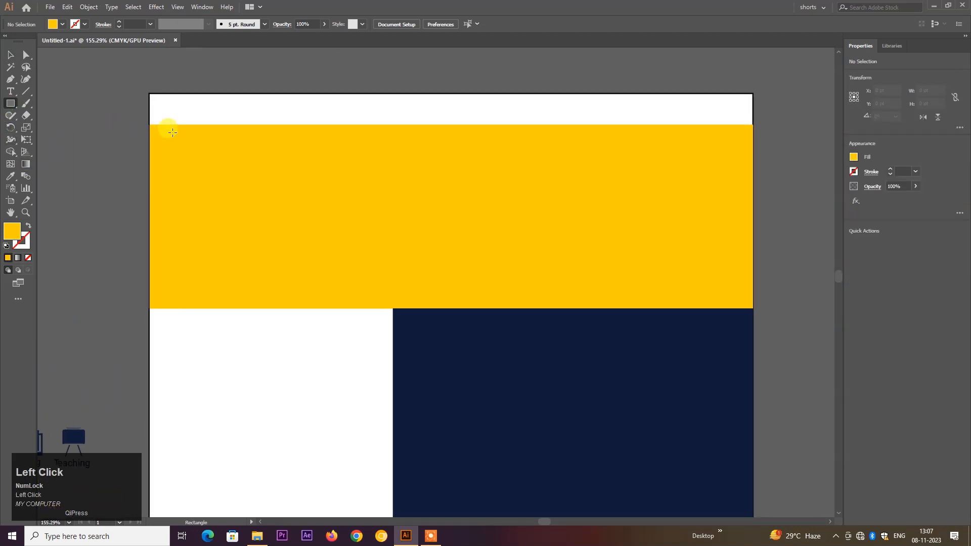
{"action": "left_click_drag", "start_coordinate": [246, 125], "coordinate": [370, 308]}
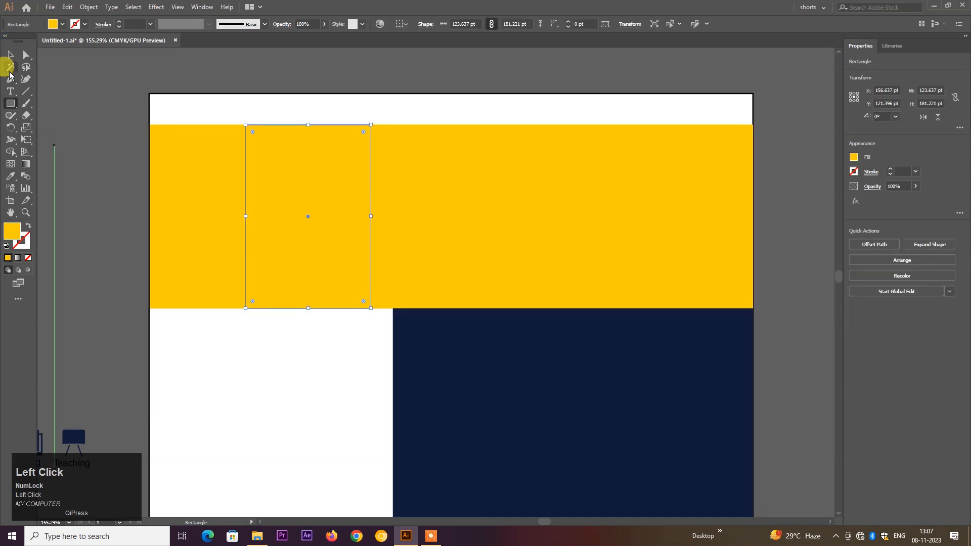
{"action": "left_click", "coordinate": [10, 56]}
{"action": "left_click", "coordinate": [10, 176]}
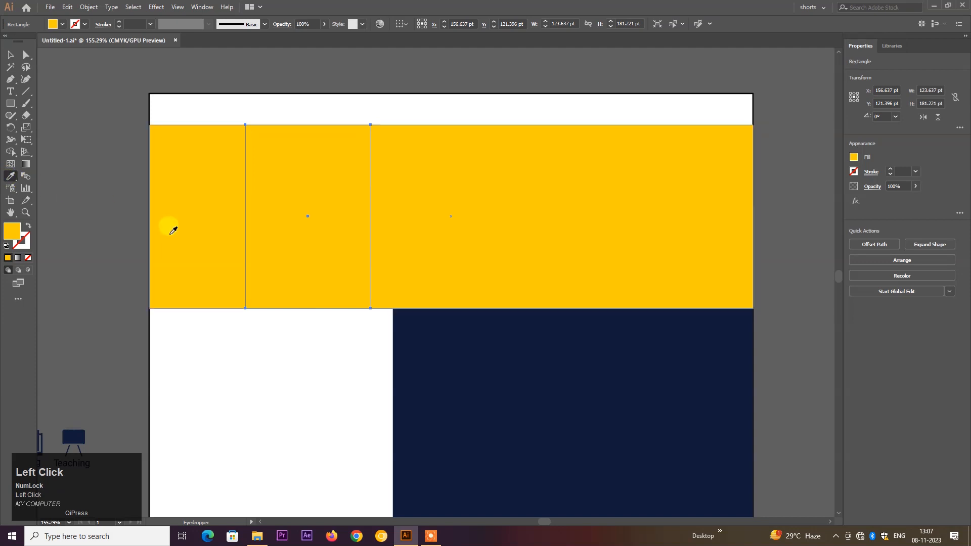
{"action": "left_click", "coordinate": [427, 405]}
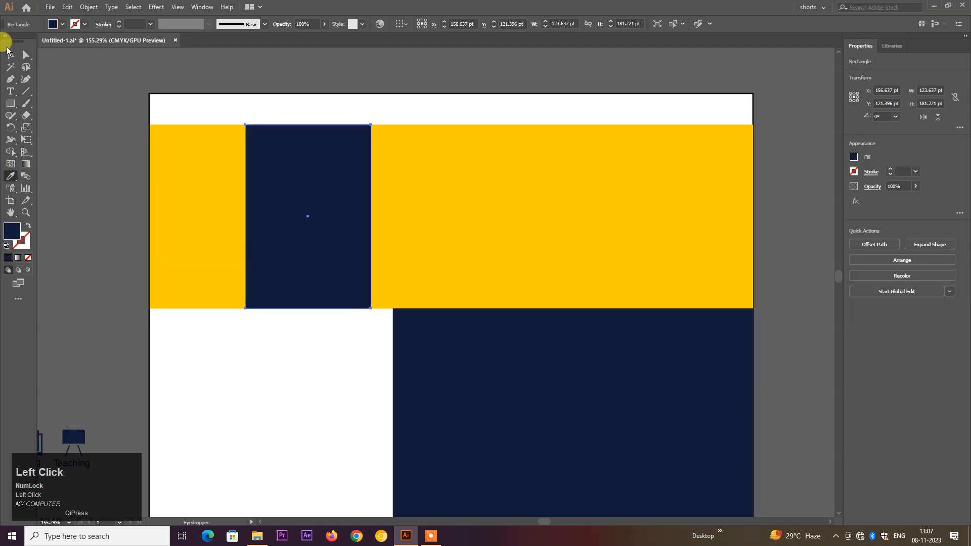
{"action": "left_click", "coordinate": [7, 51]}
- Paste a copy of the navy block, shrink it to 85.748 × 125.686 pt, and nudge it right
{"action": "left_click", "coordinate": [303, 162]}
{"action": "right_click", "coordinate": [305, 164]}
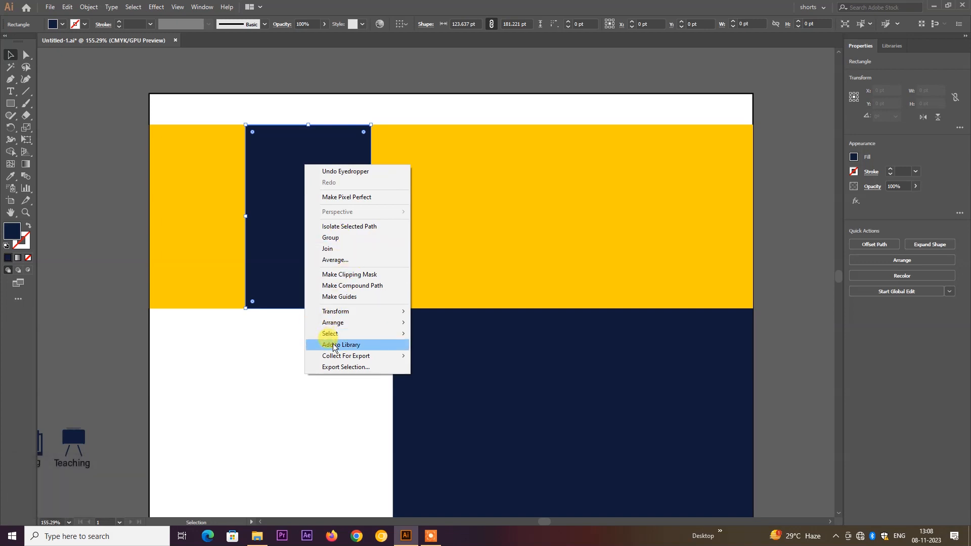
{"action": "left_click", "coordinate": [248, 364]}
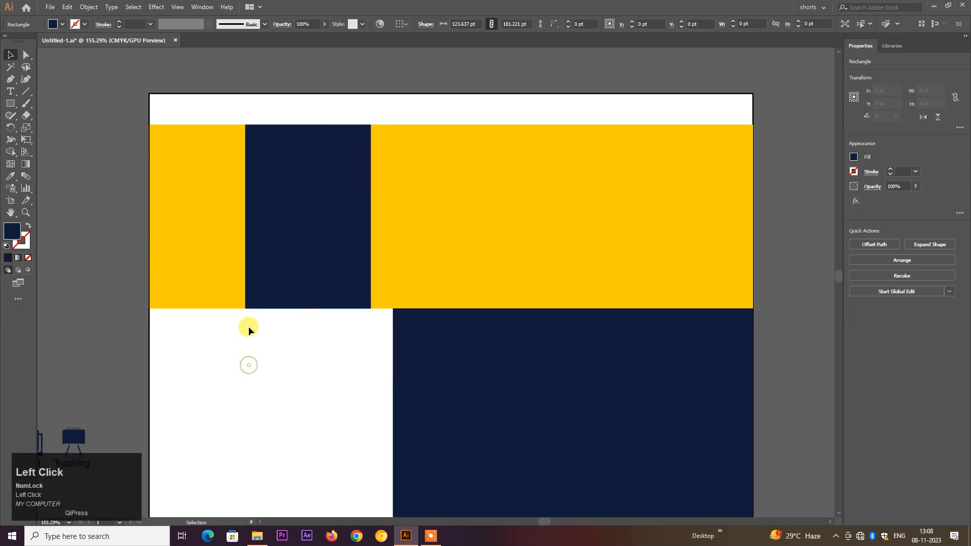
{"action": "left_click", "coordinate": [282, 268]}
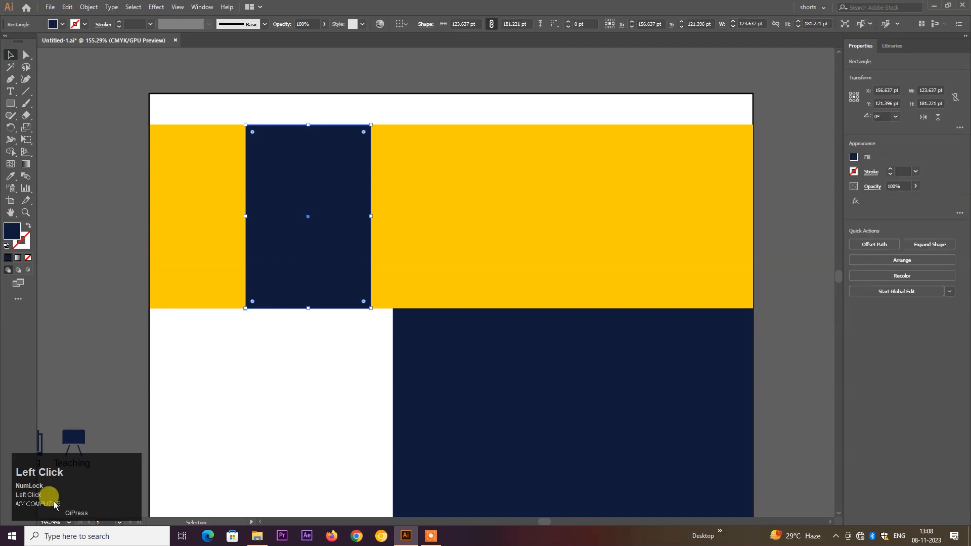
{"action": "key", "text": "ctrl+c"}
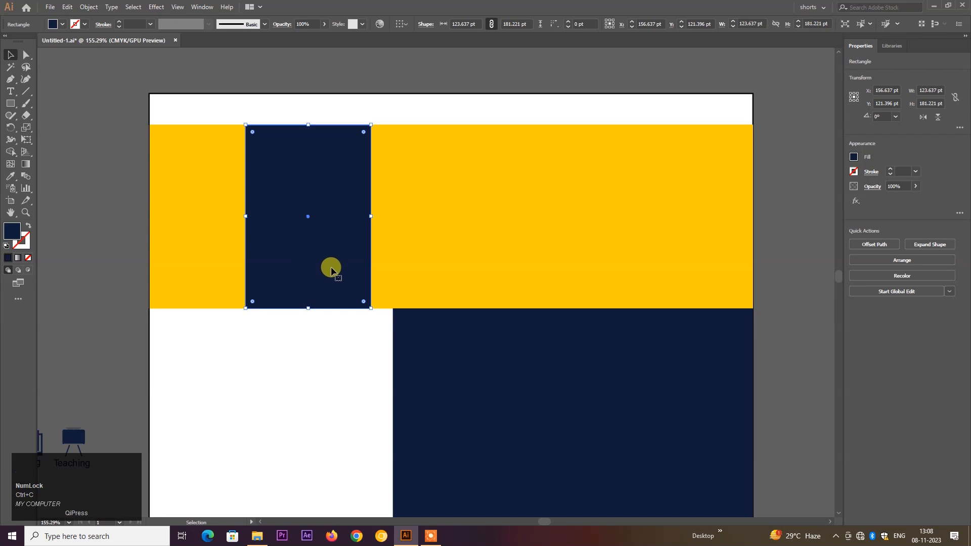
{"action": "key", "text": "ctrl+v"}
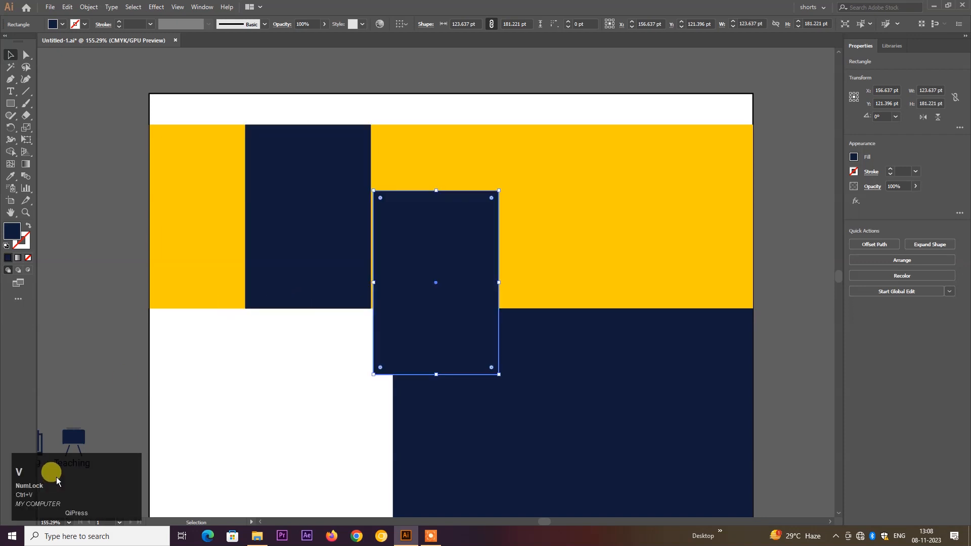
{"action": "left_click_drag", "start_coordinate": [442, 336], "coordinate": [314, 267]}
{"action": "left_click_drag", "start_coordinate": [372, 309], "coordinate": [351, 280]}
{"action": "left_click_drag", "start_coordinate": [306, 228], "coordinate": [350, 226]}
- Fill the 85.748 × 125.686 pt rectangle with the band's yellow so the navy block reads as a bracket
{"action": "left_click", "coordinate": [10, 175]}
{"action": "left_click", "coordinate": [152, 165]}
{"action": "left_click", "coordinate": [19, 77]}
{"action": "left_click", "coordinate": [10, 54]}
{"action": "left_click", "coordinate": [146, 110]}
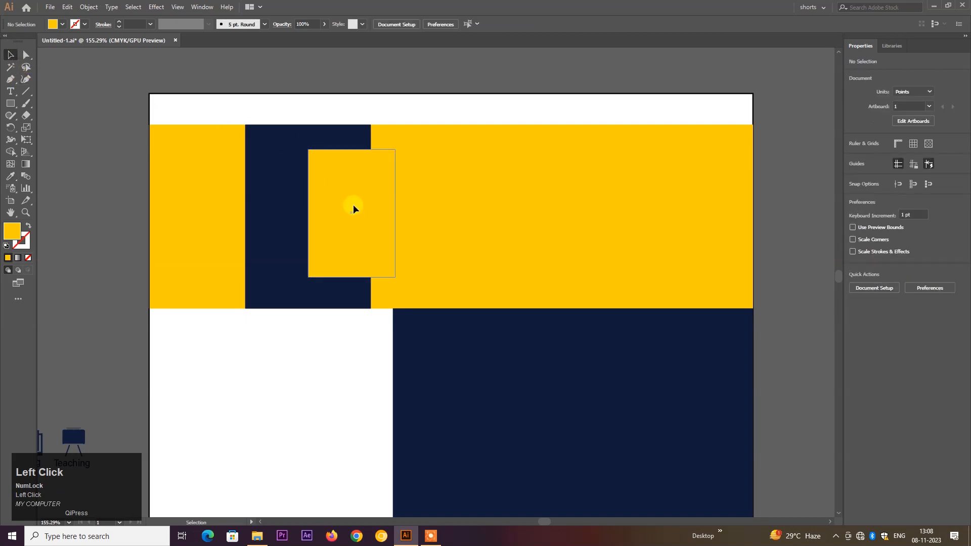
{"action": "scroll", "coordinate": [325, 215], "scroll_direction": "down", "scroll_amount": 3}
{"action": "left_click_drag", "start_coordinate": [325, 215], "coordinate": [576, 283]}
{"action": "scroll", "coordinate": [394, 215], "scroll_direction": "down", "scroll_amount": 4}
{"action": "scroll", "coordinate": [394, 220], "scroll_direction": "down", "scroll_amount": 2}
{"action": "mouse_move", "coordinate": [507, 265]}
{"action": "left_mouse_down"}
{"action": "mouse_move", "coordinate": [545, 293]}
{"action": "mouse_move", "coordinate": [497, 257]}
{"action": "left_mouse_up"}
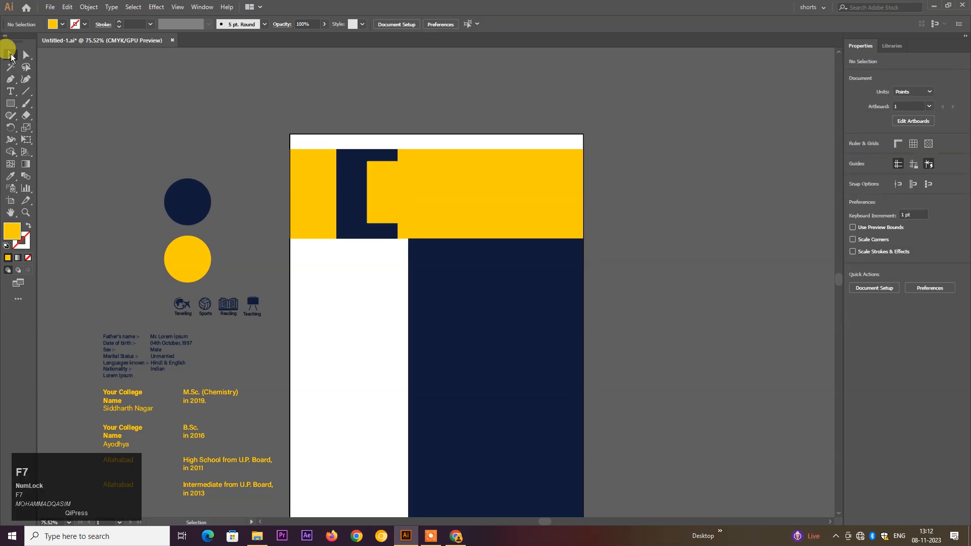
- Paste the man's photo beside the artboard and crop away its left and right sides
{"action": "key", "text": "ctrl+v"}
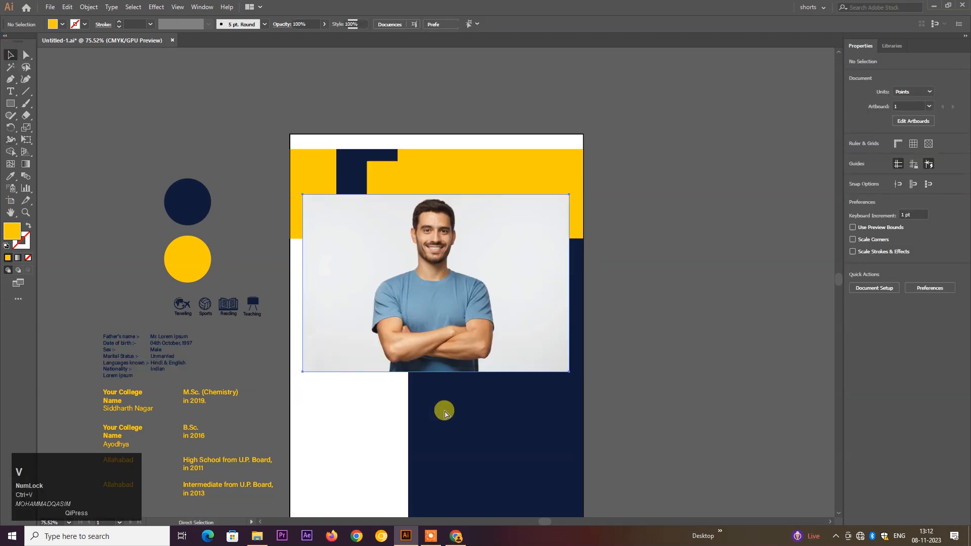
{"action": "left_click_drag", "start_coordinate": [417, 286], "coordinate": [674, 293]}
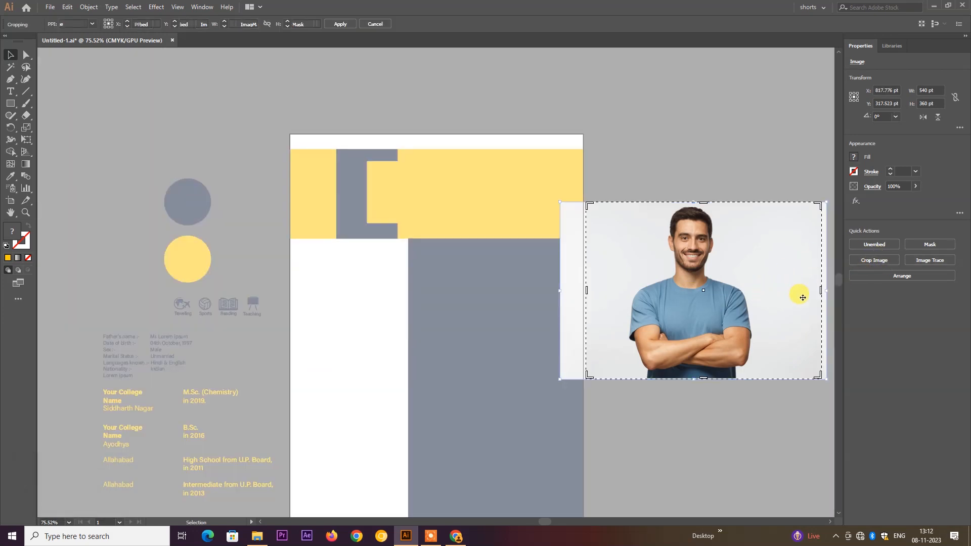
{"action": "left_click_drag", "start_coordinate": [824, 291], "coordinate": [771, 291]}
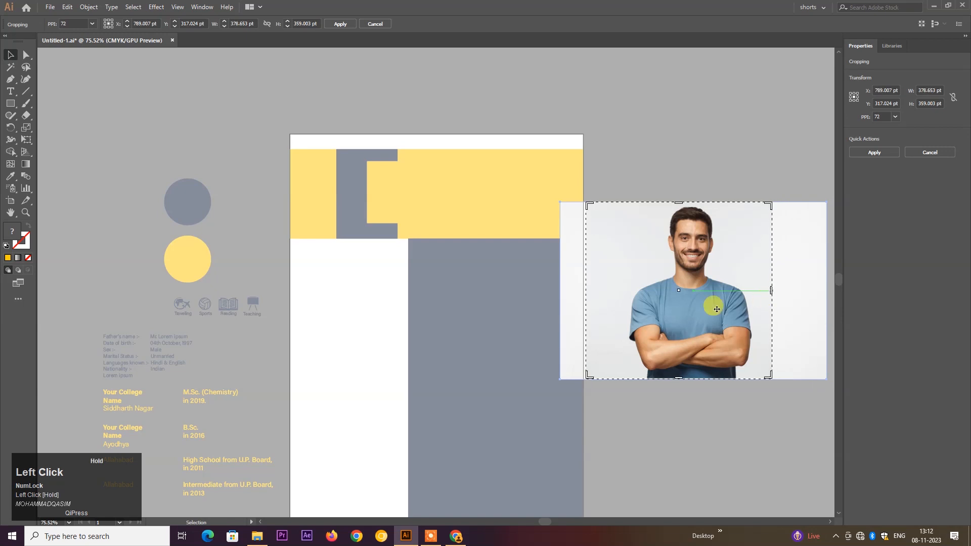
{"action": "left_click_drag", "start_coordinate": [589, 292], "coordinate": [616, 290]}
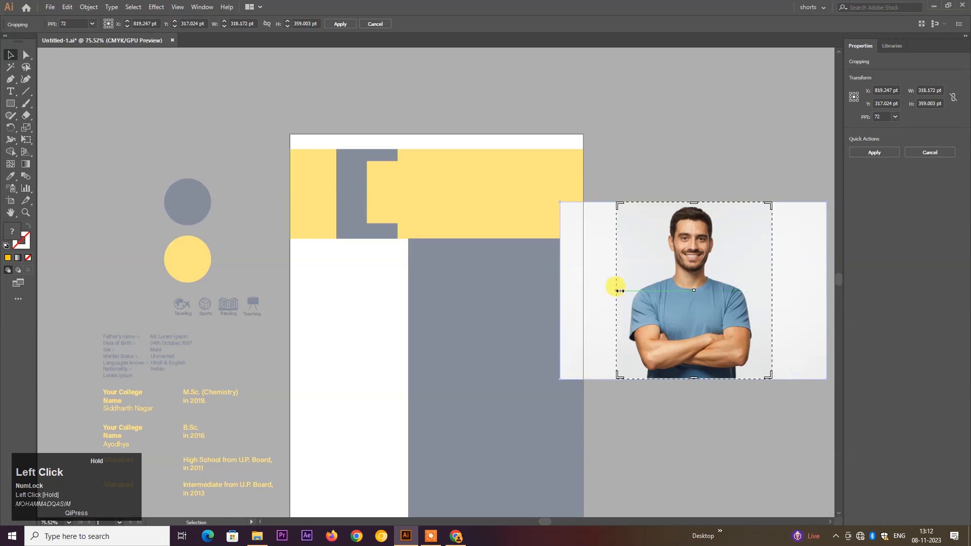
{"action": "key", "text": "Return"}
- Move the cropped photo onto the header and scale it to 98.987 × 112.061 pt
{"action": "left_click_drag", "start_coordinate": [690, 308], "coordinate": [419, 245]}
{"action": "left_click_drag", "start_coordinate": [500, 313], "coordinate": [446, 251]}
{"action": "left_click", "coordinate": [518, 278], "text": "ctrl"}
{"action": "left_click_drag", "start_coordinate": [514, 274], "coordinate": [576, 303]}
{"action": "left_click_drag", "start_coordinate": [386, 196], "coordinate": [469, 284]}
- Move the photo over the yellow rectangle and attempt a clipping mask, dismissing the warning
{"action": "left_click_drag", "start_coordinate": [510, 321], "coordinate": [433, 227]}
{"action": "left_click", "coordinate": [420, 173], "text": "shift"}
{"action": "right_click", "coordinate": [446, 236]}
{"action": "mouse_move", "coordinate": [488, 337]}
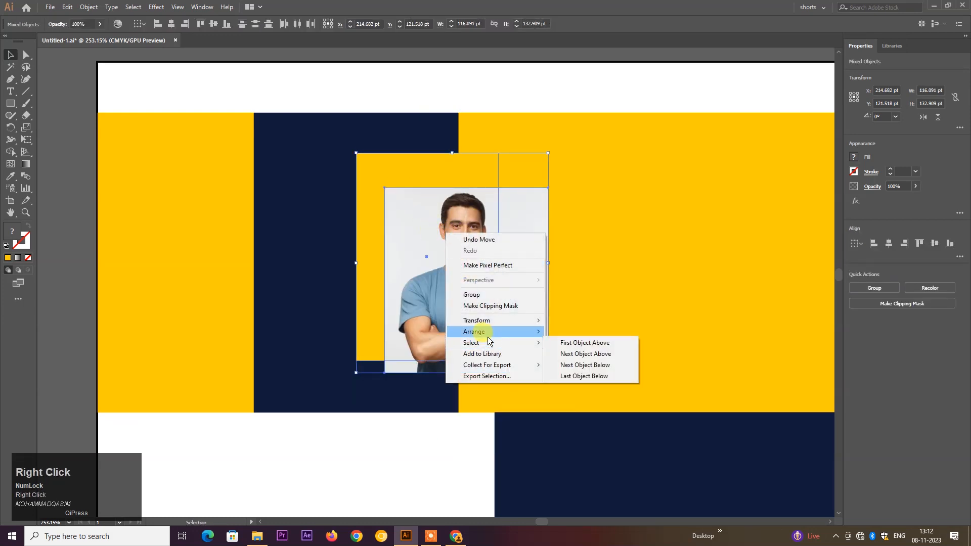
{"action": "left_click", "coordinate": [490, 308]}
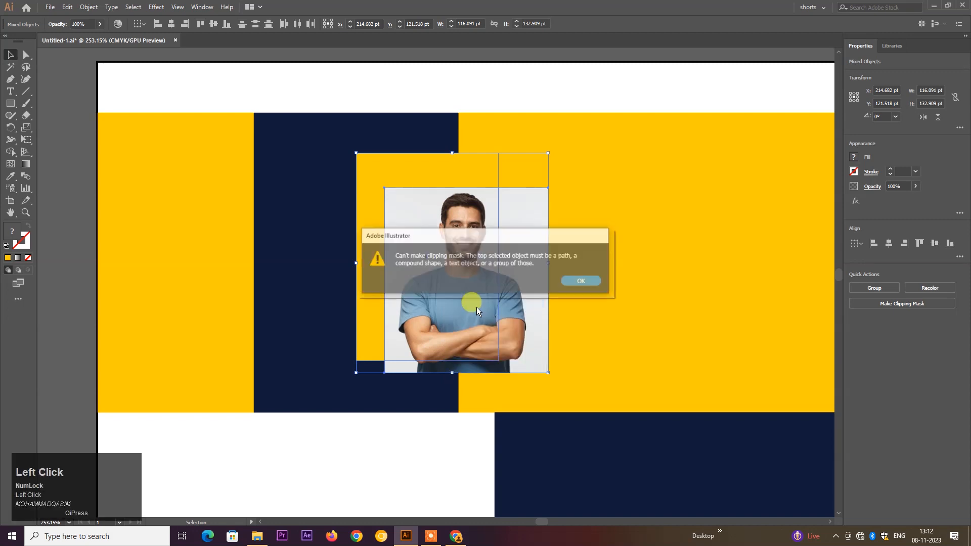
{"action": "left_click", "coordinate": [578, 281]}
- Bring the yellow rectangle to the front, above the photo
{"action": "left_click", "coordinate": [527, 92]}
{"action": "left_click", "coordinate": [385, 174]}
{"action": "right_click", "coordinate": [386, 172]}
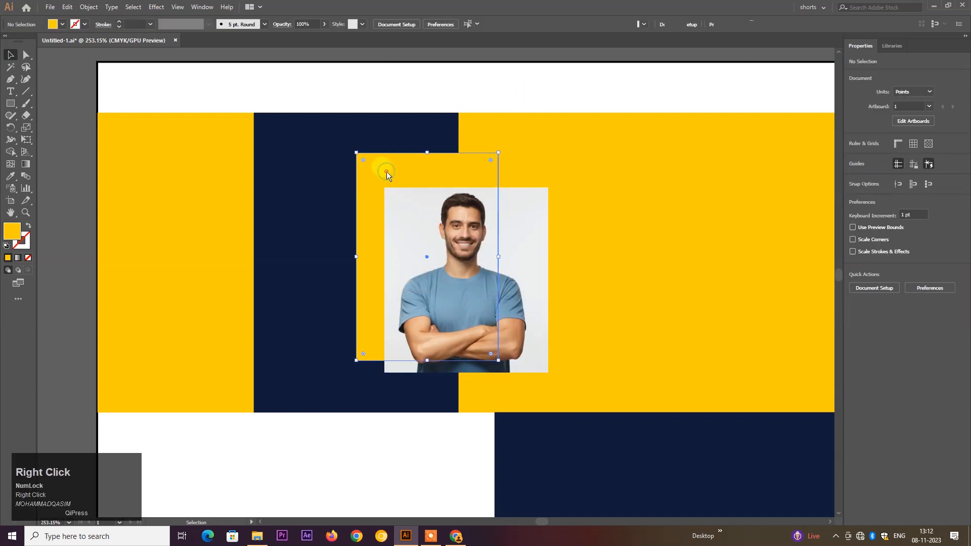
{"action": "left_click", "coordinate": [423, 329]}
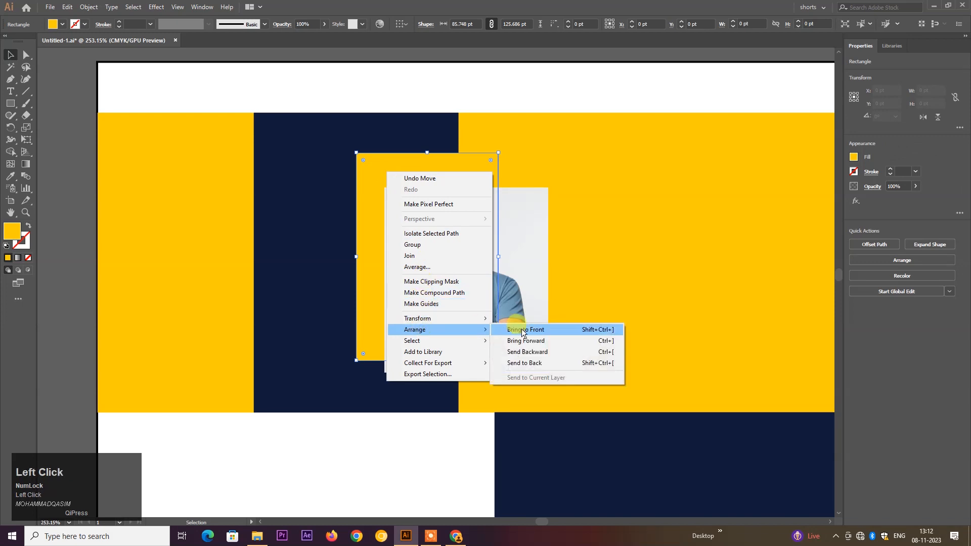
{"action": "left_click", "coordinate": [522, 331]}
- Clip the photo to the yellow rectangle's shape and reposition it inside the frame
{"action": "left_click", "coordinate": [523, 295], "text": "shift"}
{"action": "right_click", "coordinate": [465, 281]}
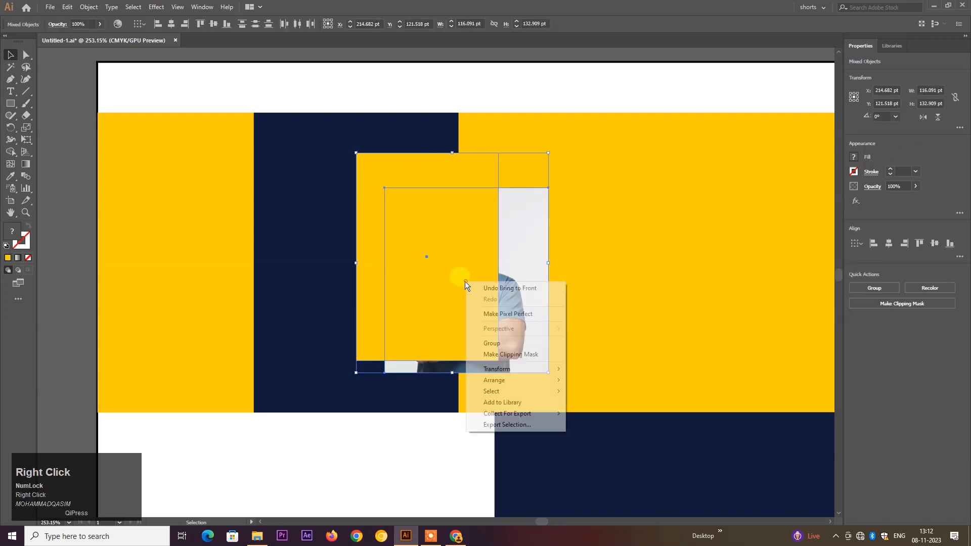
{"action": "left_click", "coordinate": [505, 355]}
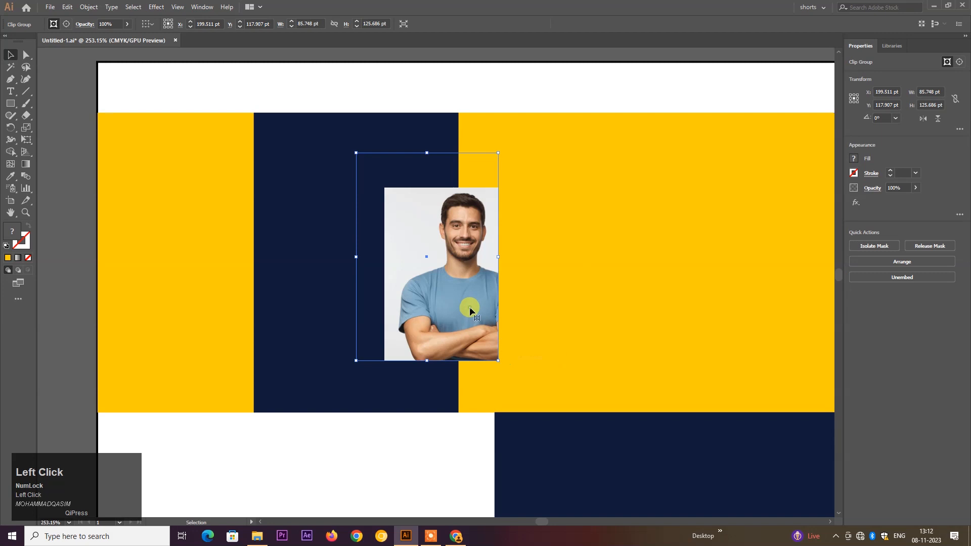
{"action": "double_click", "coordinate": [469, 306]}
{"action": "left_click_drag", "start_coordinate": [464, 307], "coordinate": [433, 269]}
{"action": "left_click_drag", "start_coordinate": [432, 273], "coordinate": [437, 273]}
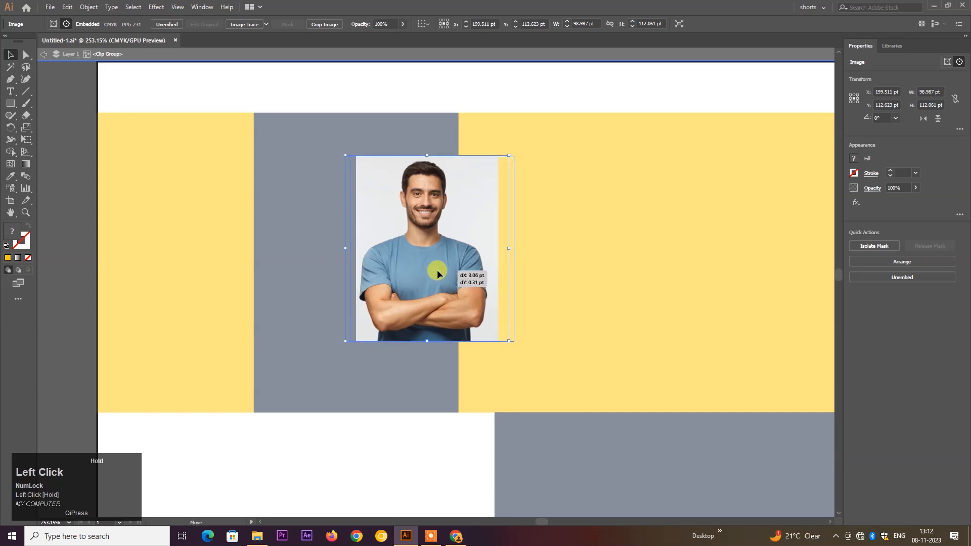
{"action": "left_click", "coordinate": [312, 94]}
- Enlarge the framed photo to 121.676 × 178.348 pt and shift it over the navy block
{"action": "scroll", "coordinate": [364, 202], "scroll_direction": "down", "scroll_amount": 6}
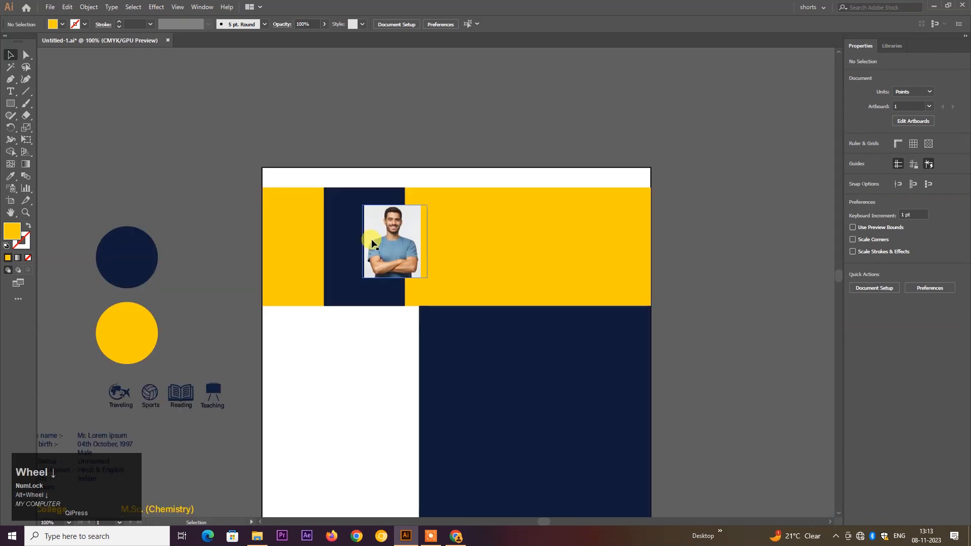
{"action": "left_click_drag", "start_coordinate": [401, 241], "coordinate": [407, 257]}
{"action": "left_click_drag", "start_coordinate": [390, 219], "coordinate": [459, 286]}
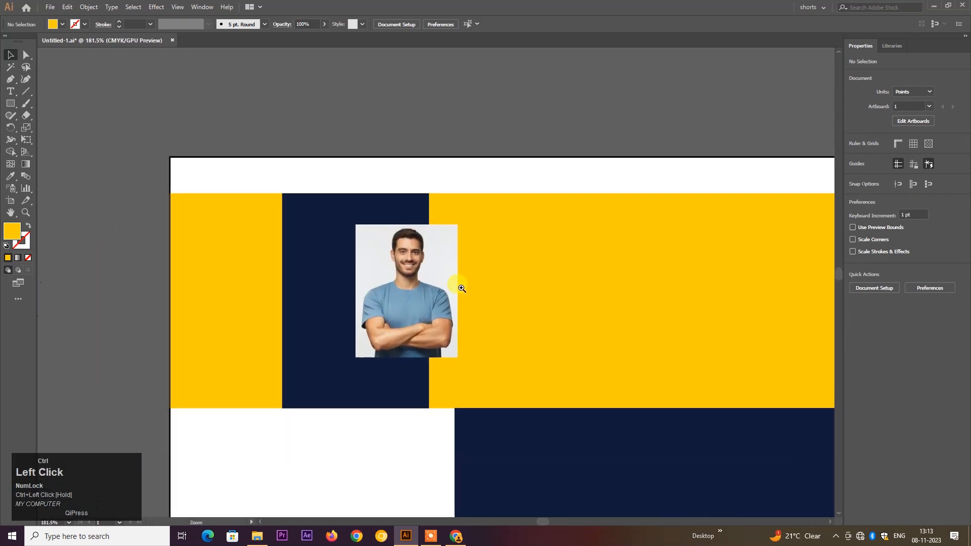
{"action": "left_click_drag", "start_coordinate": [419, 262], "coordinate": [435, 277]}
{"action": "left_click", "coordinate": [435, 278], "text": "ctrl"}
{"action": "left_click", "coordinate": [420, 296]}
{"action": "left_click_drag", "start_coordinate": [458, 381], "coordinate": [485, 416]}
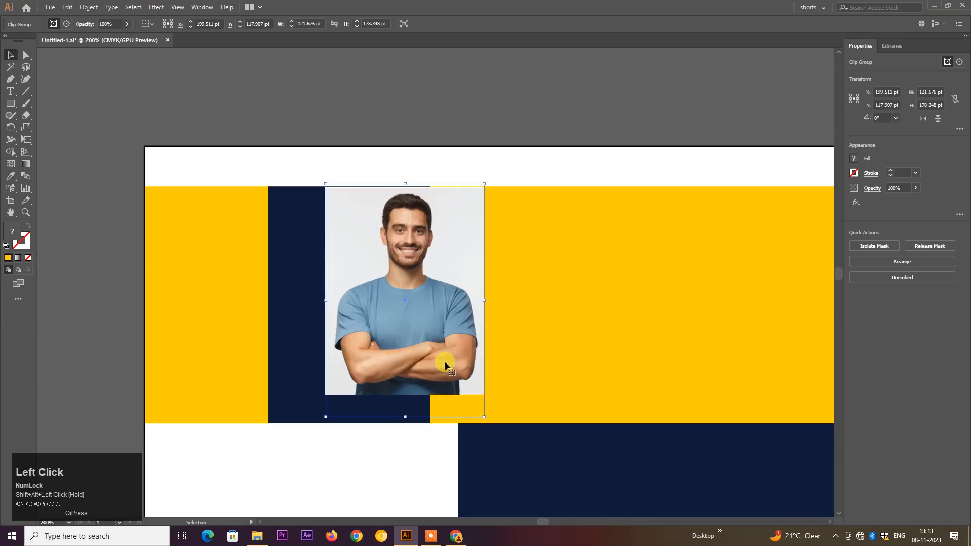
{"action": "mouse_move", "coordinate": [432, 337]}
{"action": "left_mouse_down"}
{"action": "mouse_move", "coordinate": [429, 351]}
{"action": "mouse_move", "coordinate": [420, 349]}
{"action": "left_mouse_up"}
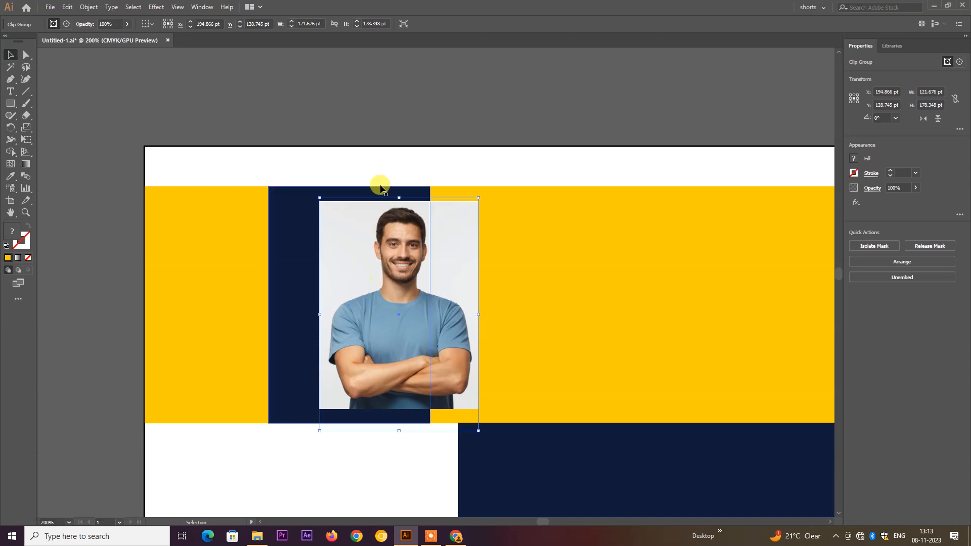
{"action": "left_click", "coordinate": [376, 159]}
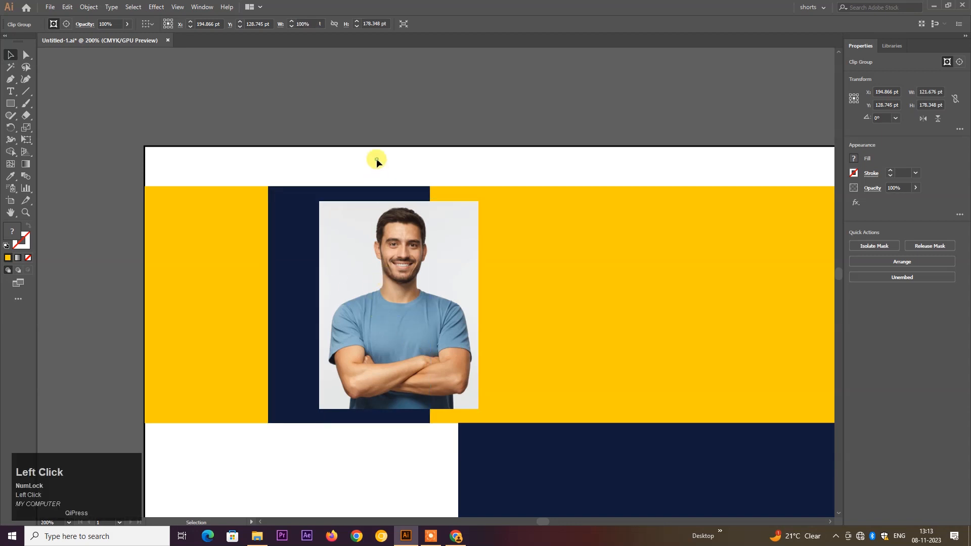
- Draw a short horizontal line from right of the face into the yellow band
{"action": "left_click", "coordinate": [10, 79]}
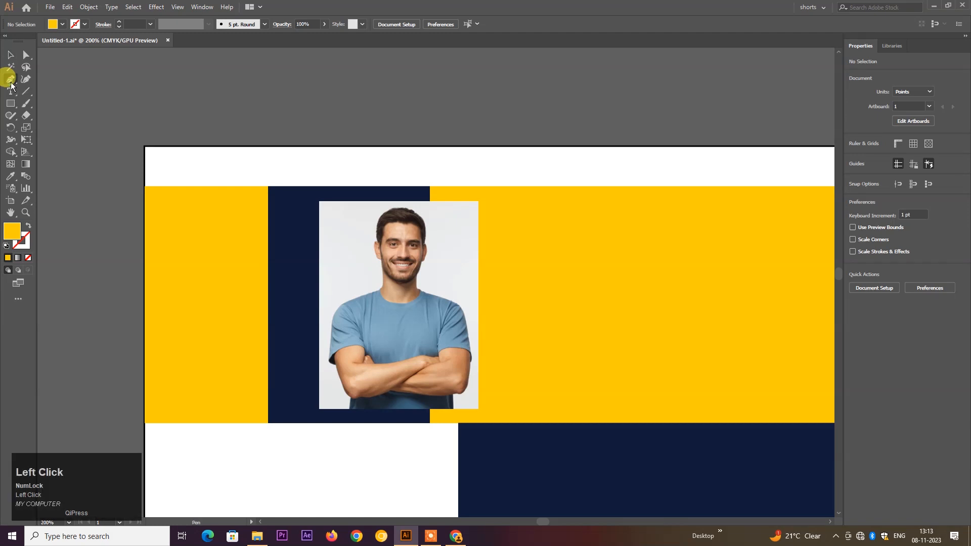
{"action": "left_click", "coordinate": [445, 248]}
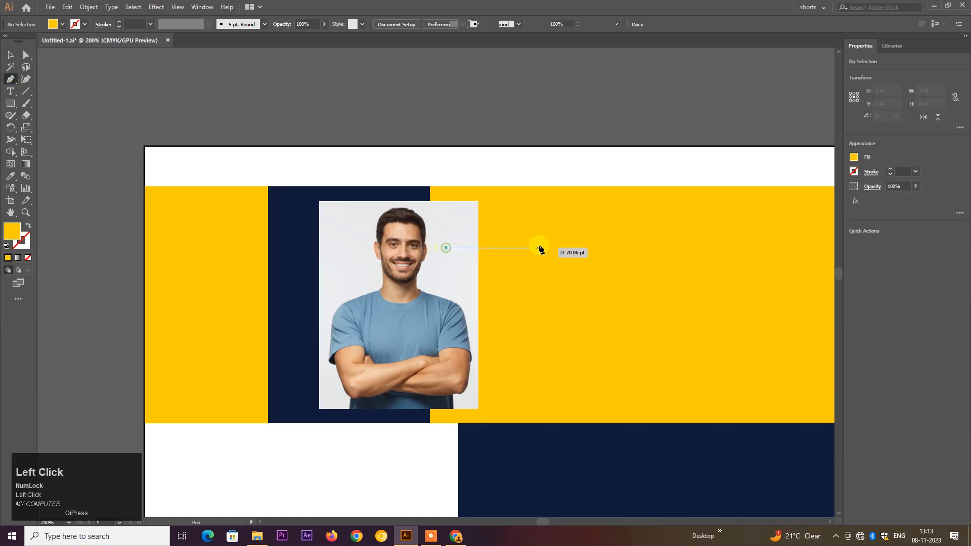
{"action": "left_click", "coordinate": [541, 253], "text": "shift"}
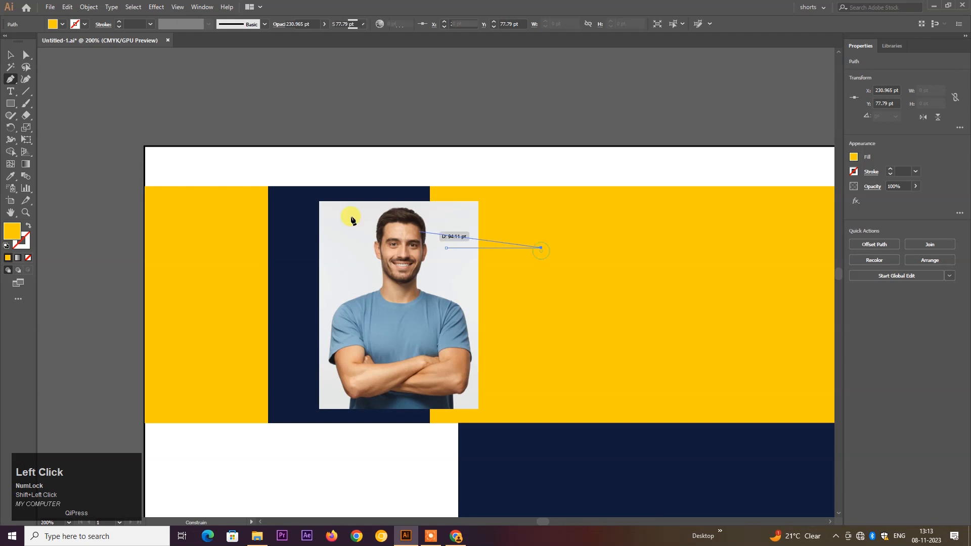
{"action": "left_click", "coordinate": [11, 55]}
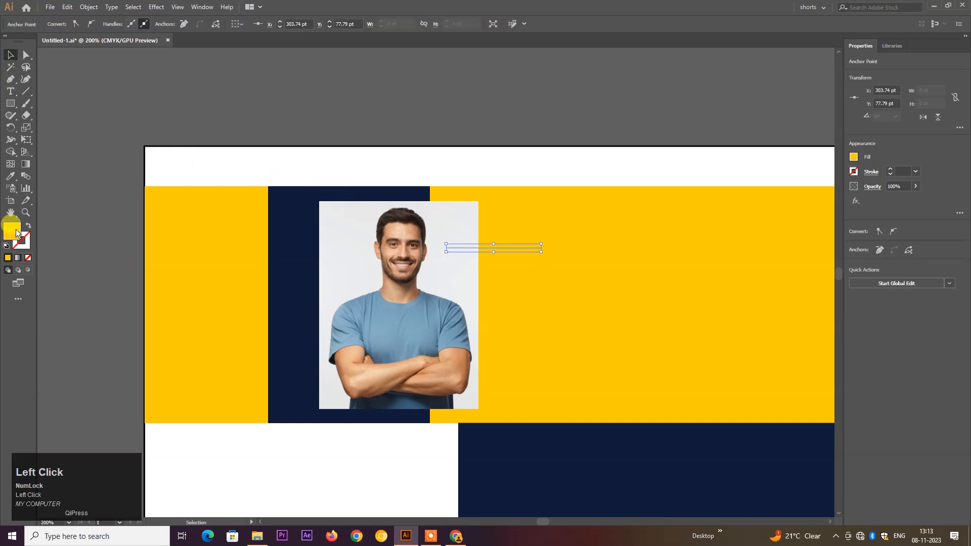
- Make the line a 4 pt navy stroke
{"action": "double_click", "coordinate": [17, 234]}
{"action": "left_click", "coordinate": [385, 125]}
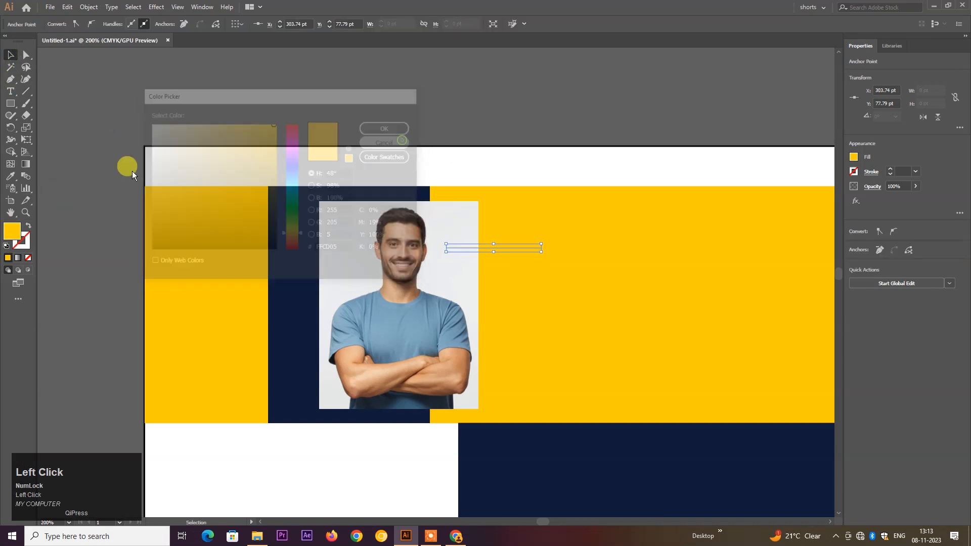
{"action": "left_click", "coordinate": [537, 462]}
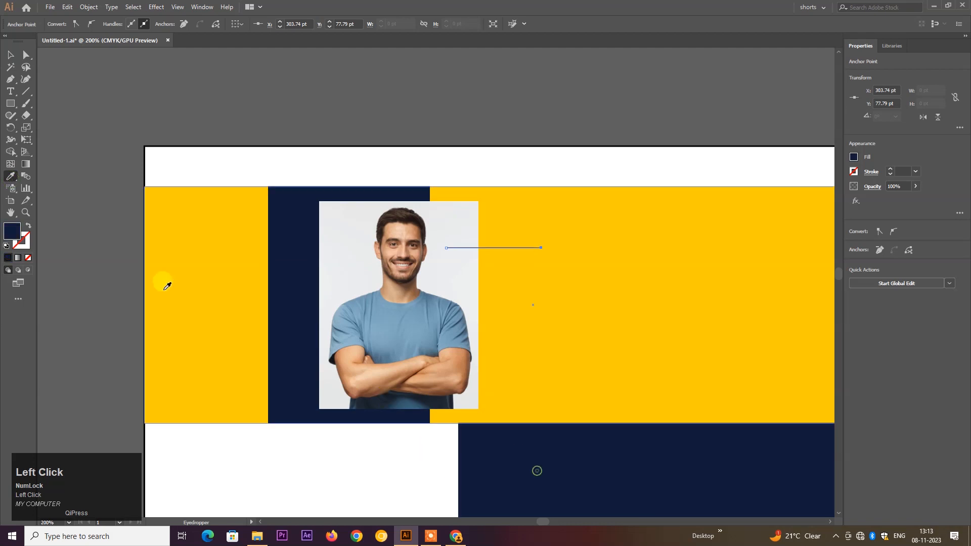
{"action": "left_click", "coordinate": [10, 55]}
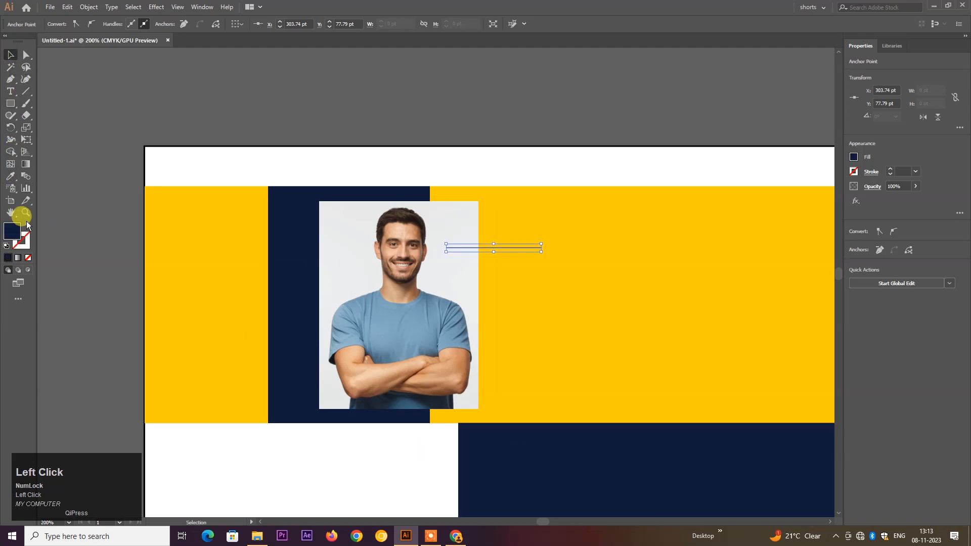
{"action": "left_click", "coordinate": [27, 225]}
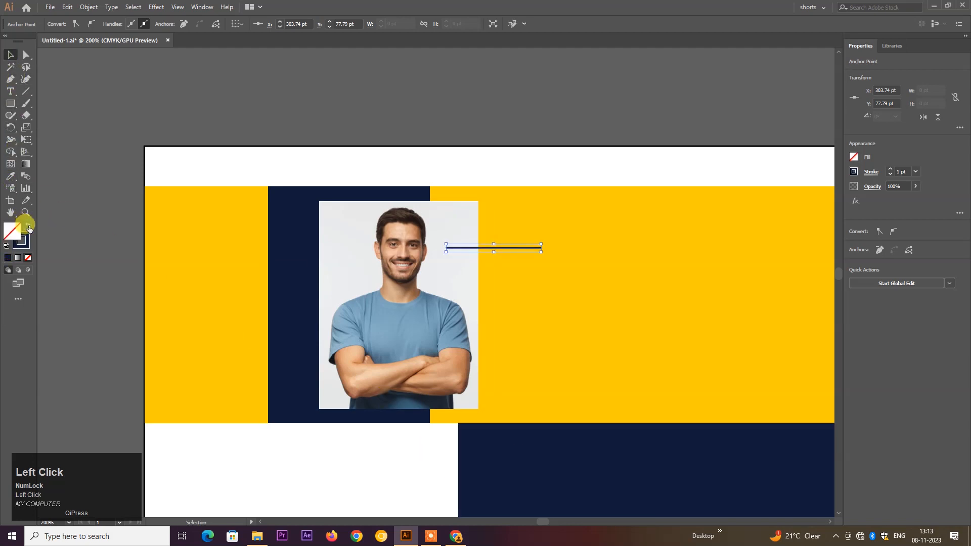
{"action": "left_click", "coordinate": [915, 172]}
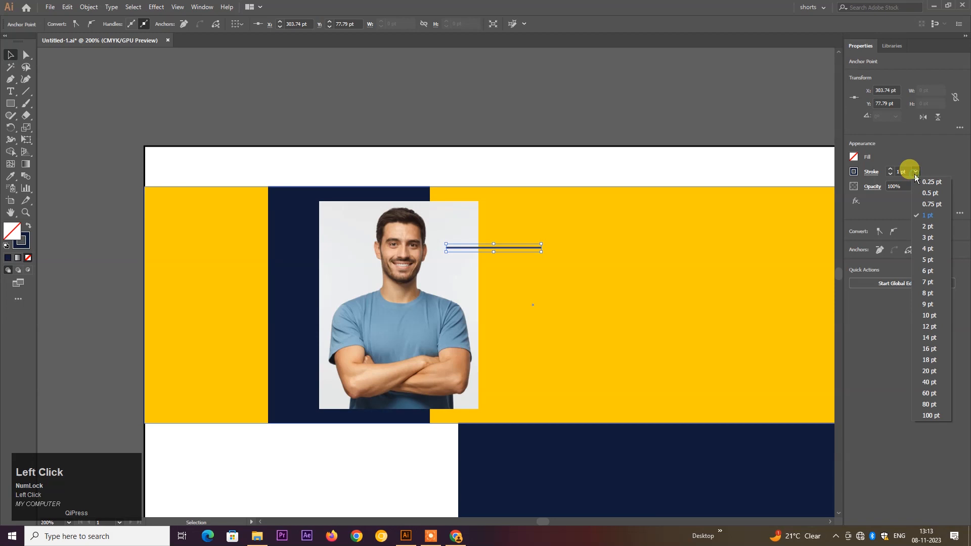
{"action": "left_click", "coordinate": [927, 249]}
{"action": "left_click", "coordinate": [560, 153]}
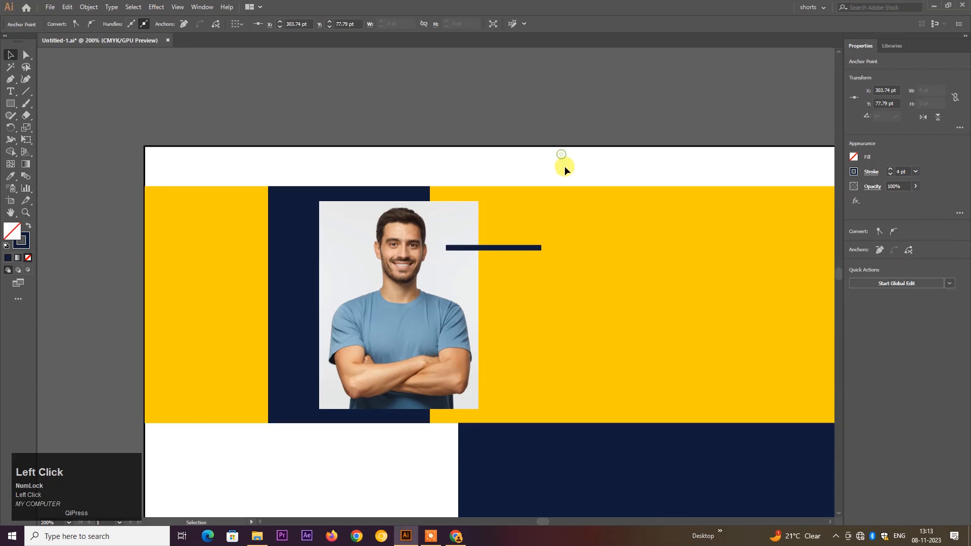
- Send the navy line to the back of the stacking order
{"action": "left_click", "coordinate": [517, 247]}
{"action": "right_click", "coordinate": [516, 249]}
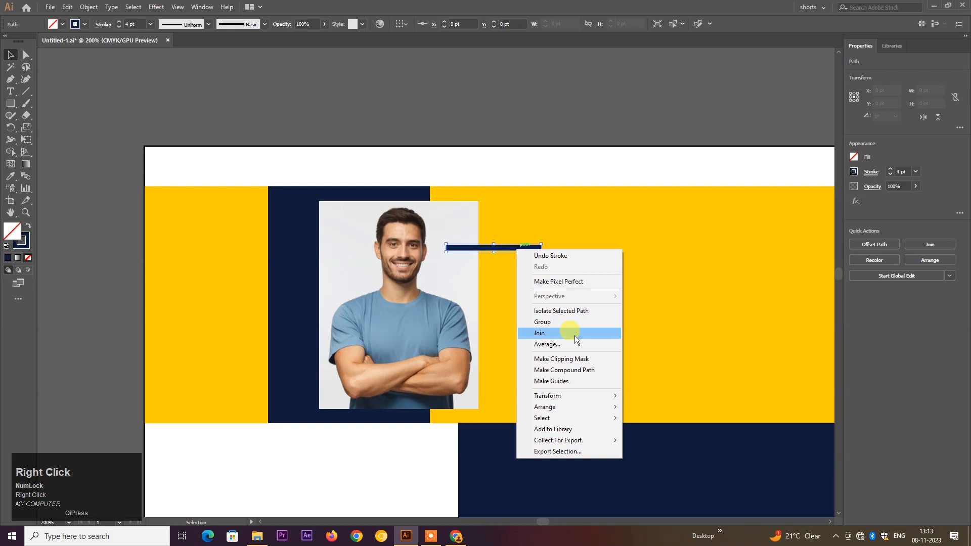
{"action": "left_click", "coordinate": [566, 406]}
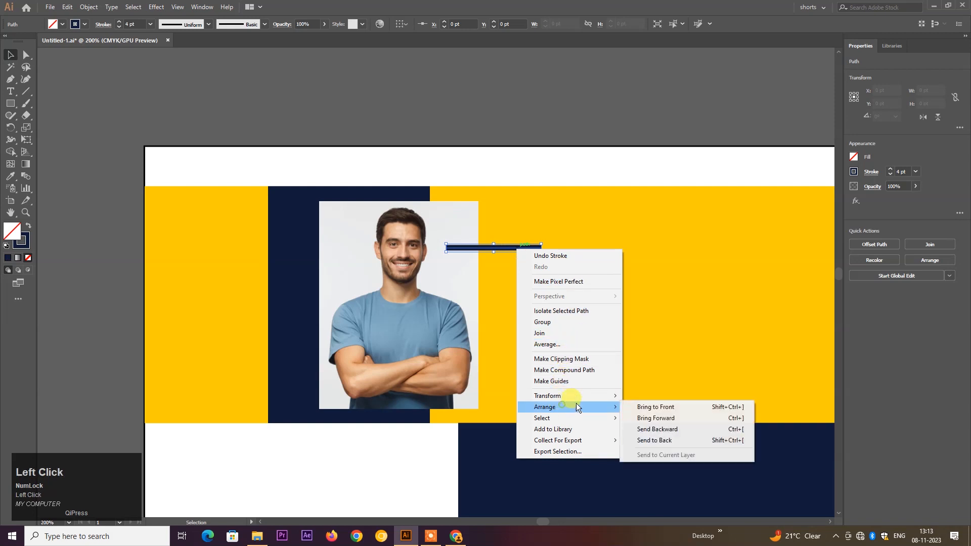
{"action": "left_click", "coordinate": [662, 441]}
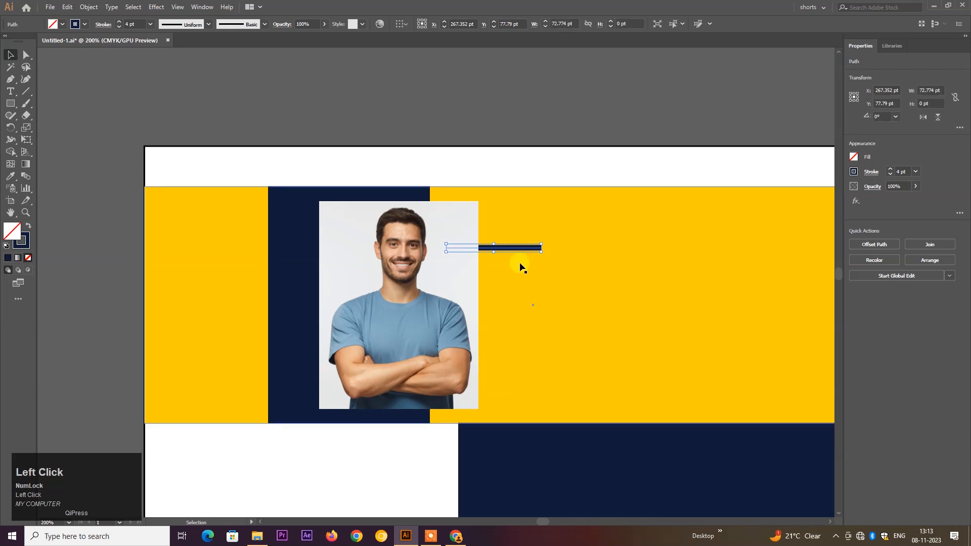
- Copy the line across the photo's lower left, bring it to front and make its stroke white
{"action": "left_click_drag", "start_coordinate": [520, 247], "coordinate": [343, 344]}
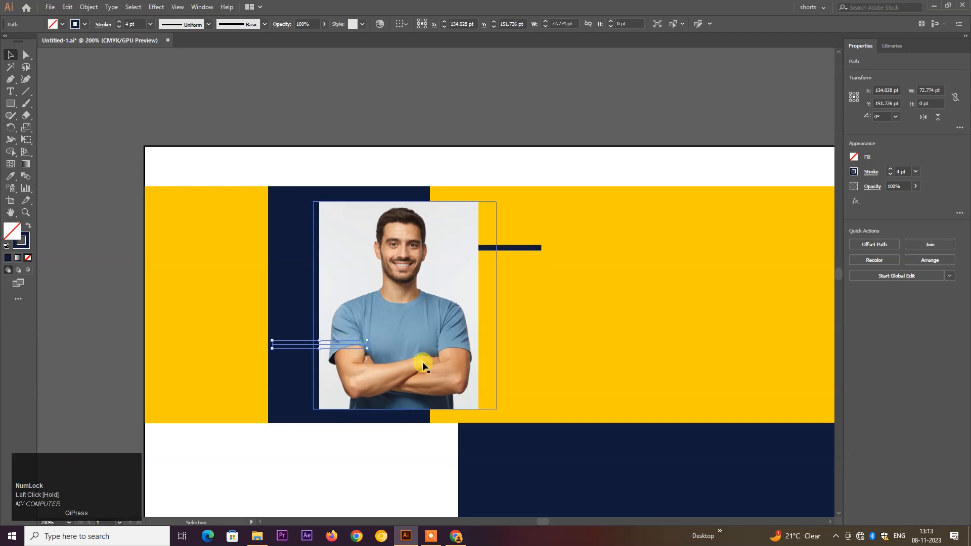
{"action": "right_click", "coordinate": [295, 343]}
{"action": "mouse_move", "coordinate": [338, 311]}
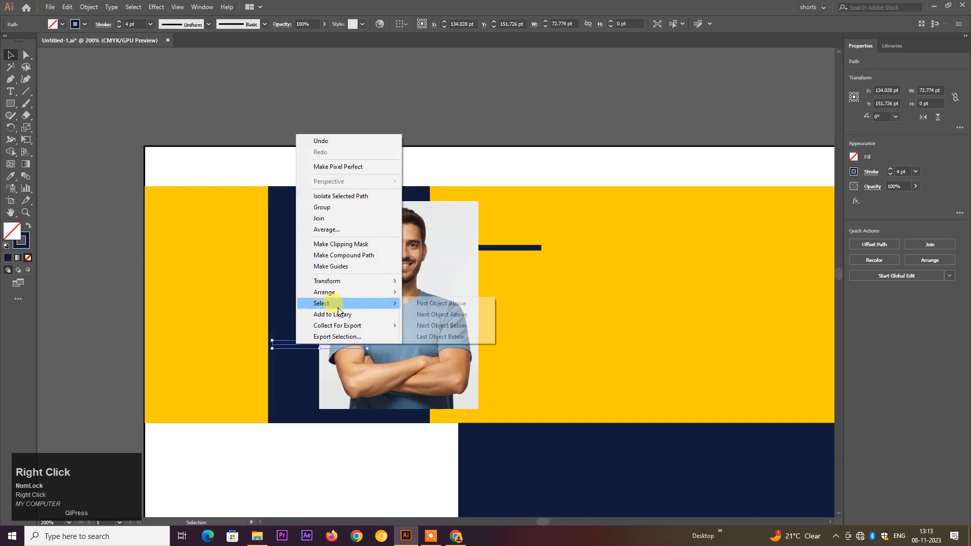
{"action": "left_click", "coordinate": [336, 298]}
{"action": "left_click", "coordinate": [438, 295]}
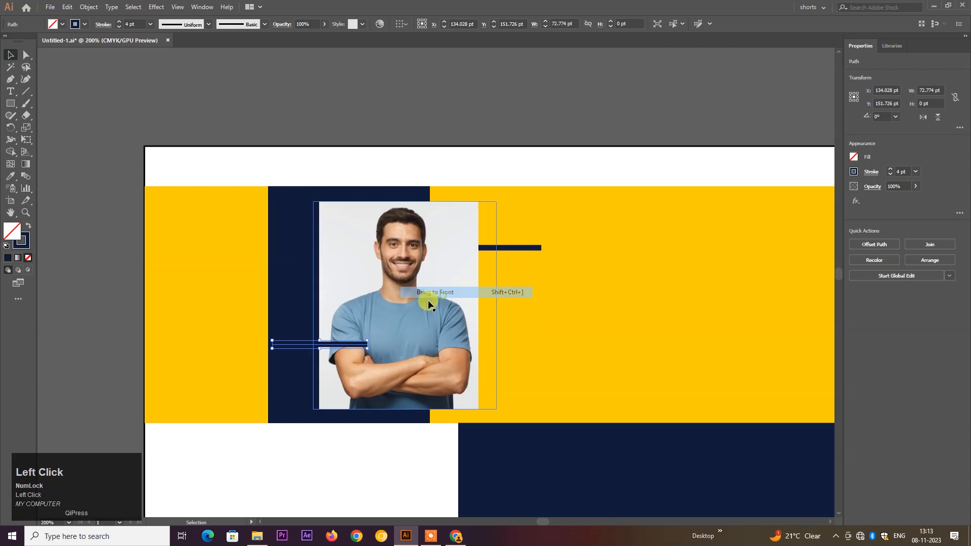
{"action": "left_click", "coordinate": [29, 236]}
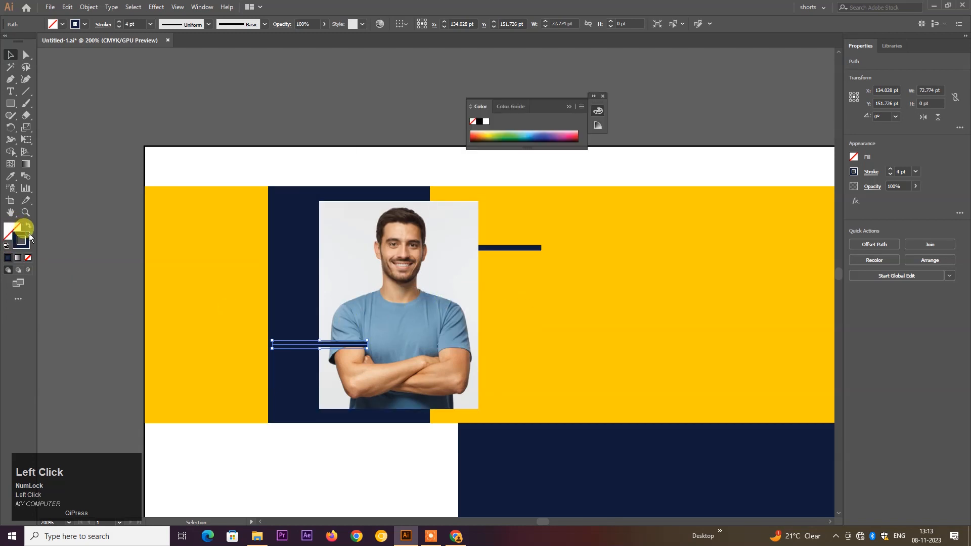
{"action": "double_click", "coordinate": [29, 237]}
{"action": "mouse_move", "coordinate": [237, 202]}
{"action": "left_mouse_down"}
{"action": "mouse_move", "coordinate": [169, 178]}
{"action": "mouse_move", "coordinate": [147, 119]}
{"action": "left_mouse_up"}
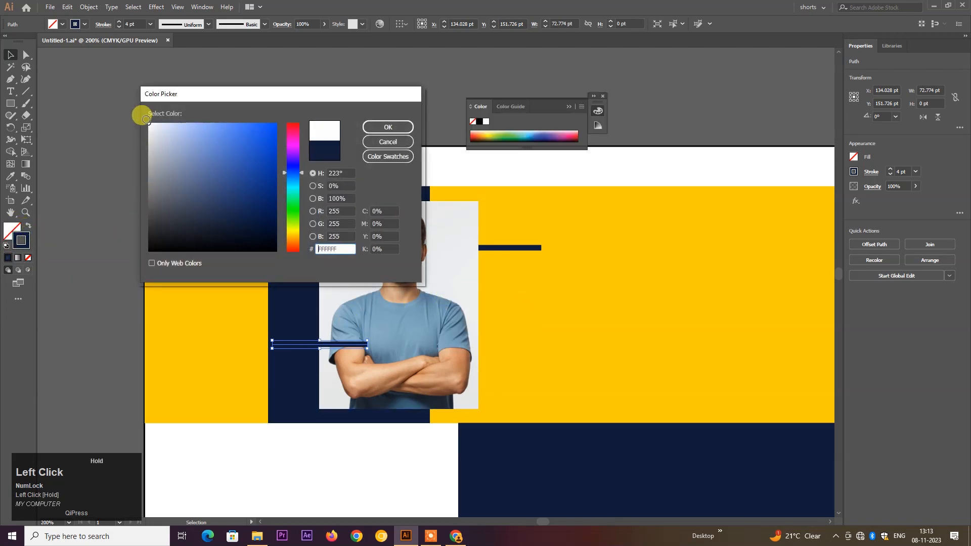
{"action": "left_click", "coordinate": [375, 128]}
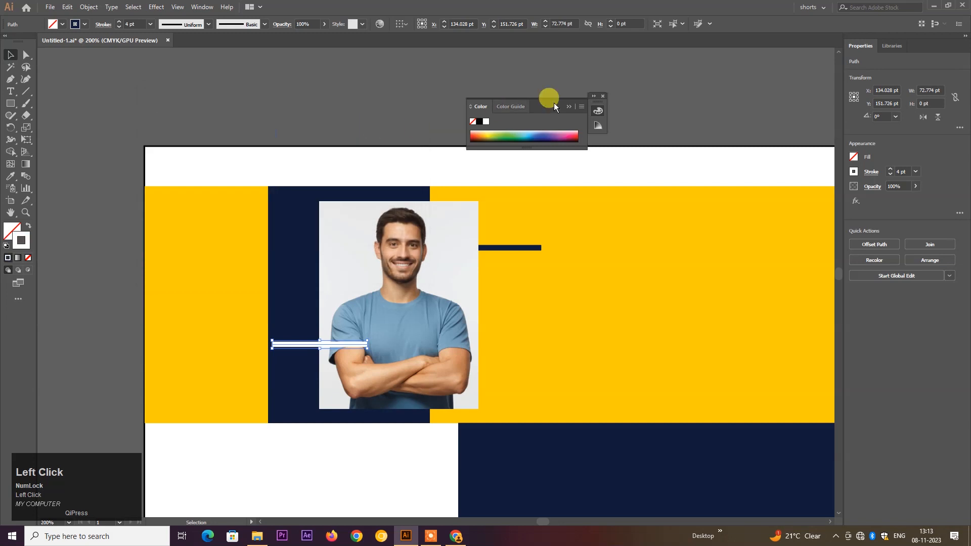
{"action": "left_click", "coordinate": [602, 96]}
- Copy the white line up near the photo's top and make it a yellow 4 pt stroke
{"action": "left_click", "coordinate": [318, 292]}
{"action": "left_click_drag", "start_coordinate": [303, 340], "coordinate": [310, 243]}
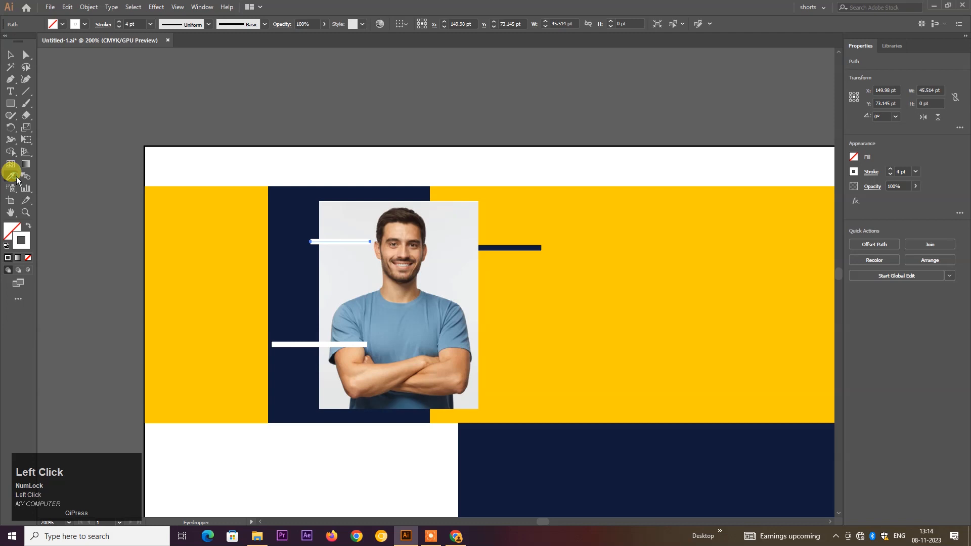
{"action": "left_click", "coordinate": [160, 255]}
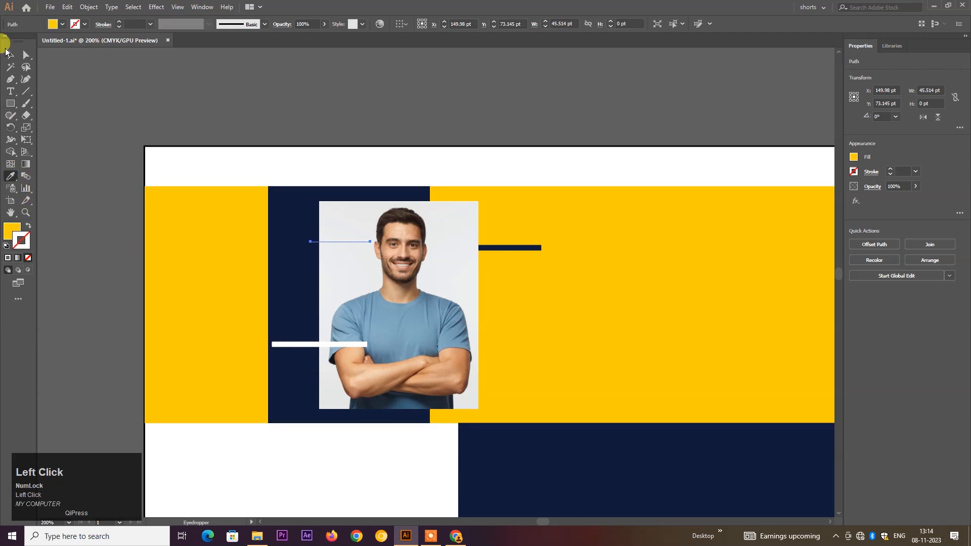
{"action": "left_click", "coordinate": [28, 224]}
{"action": "left_click", "coordinate": [915, 172]}
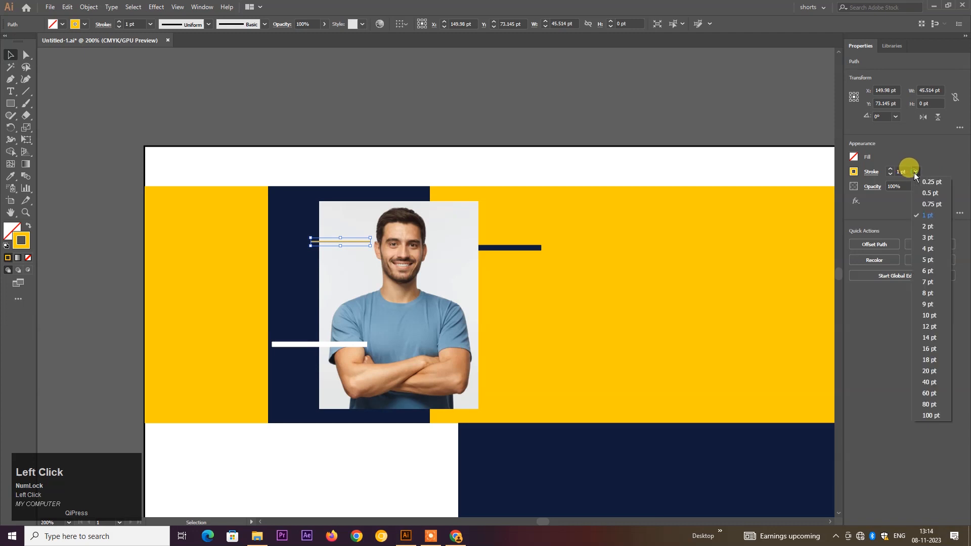
{"action": "left_click", "coordinate": [927, 249]}
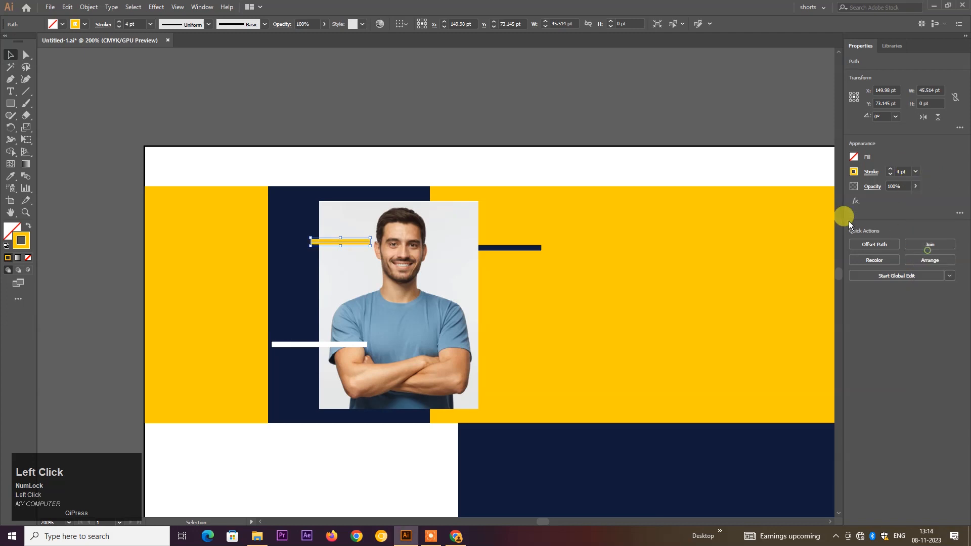
{"action": "scroll", "coordinate": [527, 213], "scroll_direction": "down", "scroll_amount": 4}
{"action": "left_click_drag", "start_coordinate": [546, 265], "coordinate": [505, 237]}
{"action": "left_click_drag", "start_coordinate": [485, 202], "coordinate": [546, 249]}
{"action": "left_click_drag", "start_coordinate": [526, 158], "coordinate": [520, 256]}
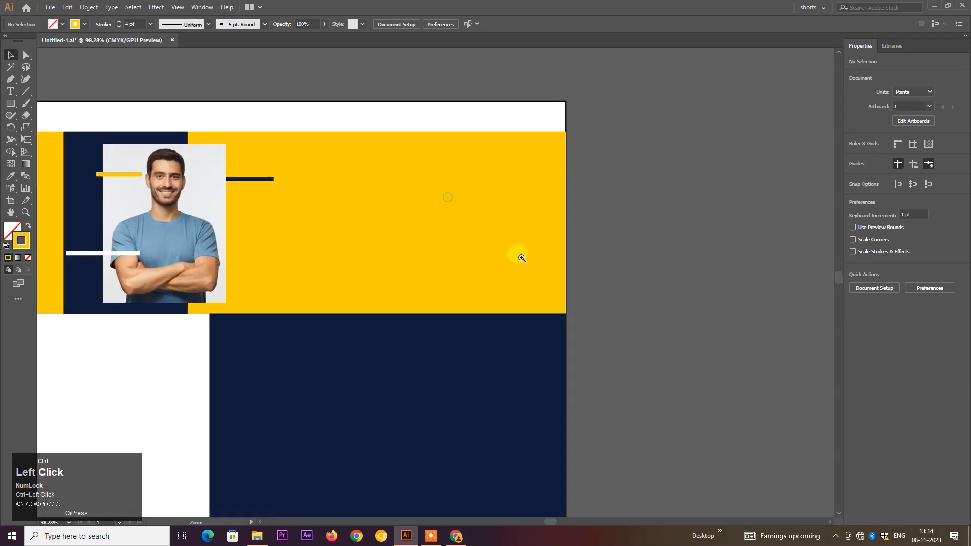
- Type the owner's first names as a text line in the yellow header, right of the photo
{"action": "left_click_drag", "start_coordinate": [487, 228], "coordinate": [509, 255]}
{"action": "left_click_drag", "start_coordinate": [483, 225], "coordinate": [484, 248]}
{"action": "left_click_drag", "start_coordinate": [434, 236], "coordinate": [455, 249]}
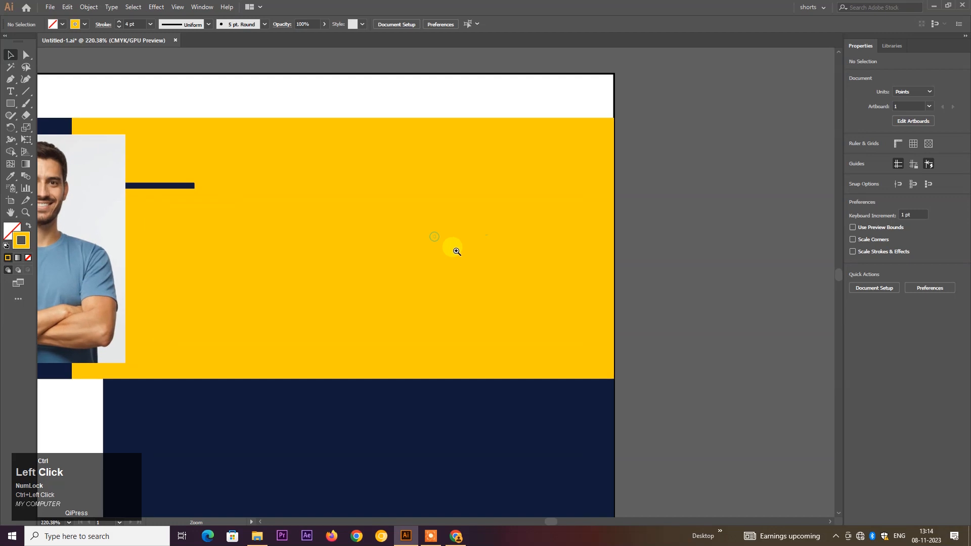
{"action": "key", "text": "t"}
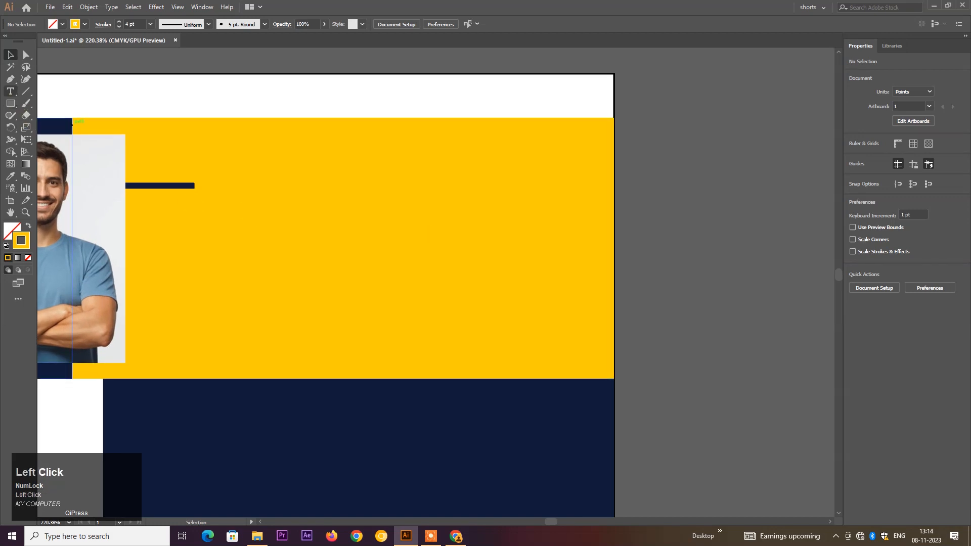
{"action": "left_click", "coordinate": [316, 191]}
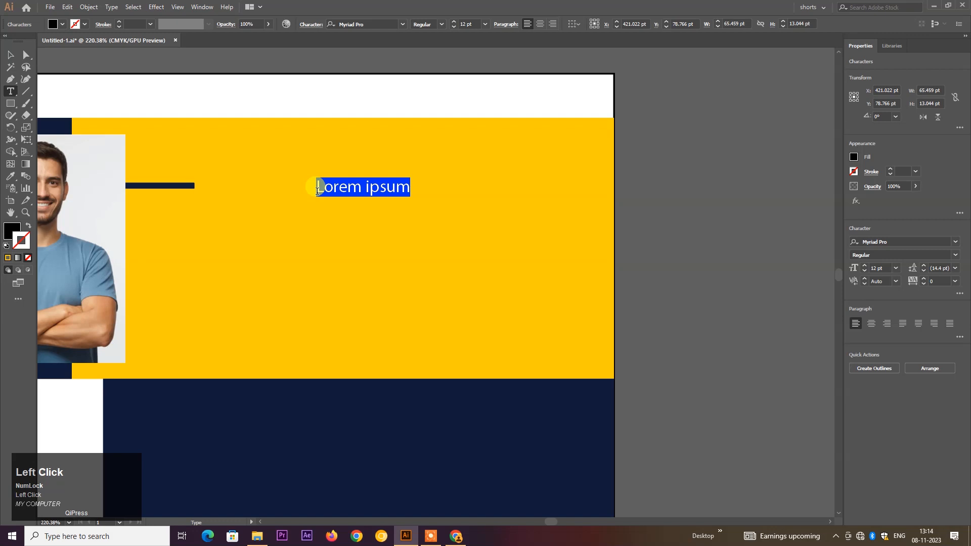
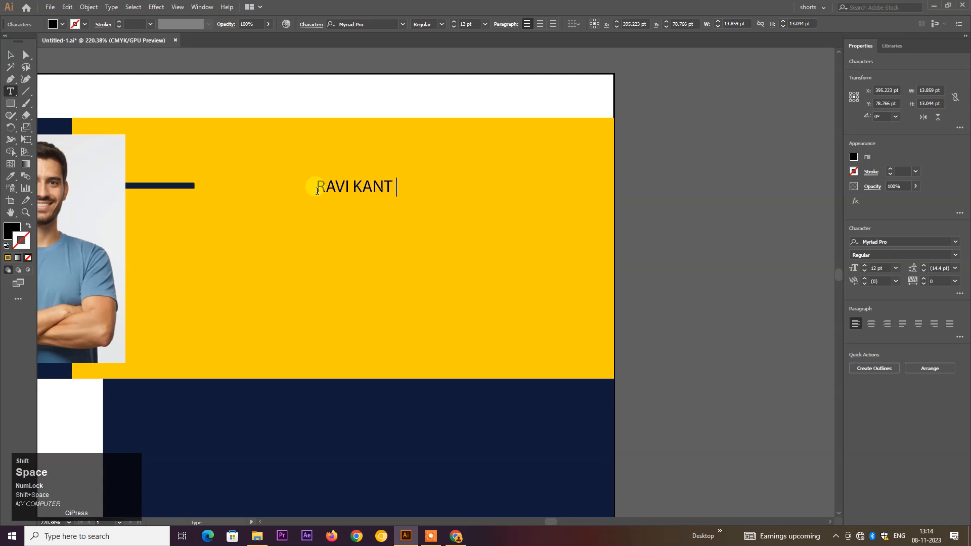
{"action": "key", "text": "Escape"}
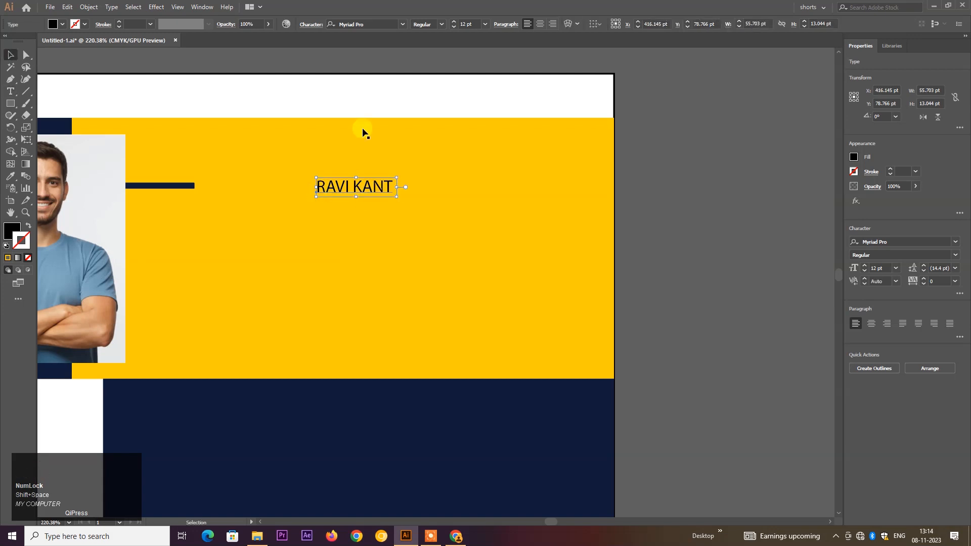
{"action": "scroll", "coordinate": [337, 206], "scroll_direction": "down", "scroll_amount": 1}
{"action": "scroll", "coordinate": [350, 166], "scroll_direction": "down", "scroll_amount": 3}
{"action": "left_click", "coordinate": [476, 207]}
{"action": "key", "text": "space"}
{"action": "left_click_drag", "start_coordinate": [161, 354], "coordinate": [195, 308]}
{"action": "left_click_drag", "start_coordinate": [110, 362], "coordinate": [173, 273]}
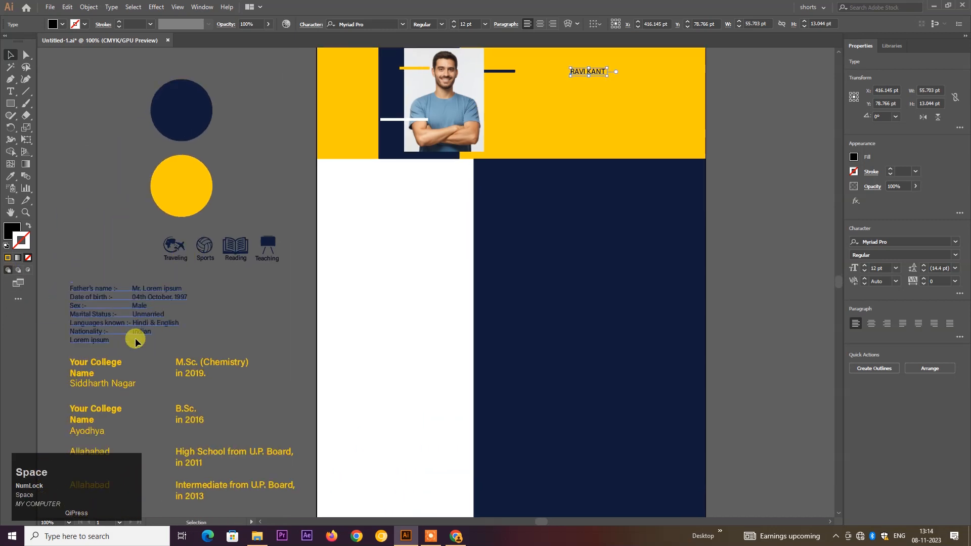
- Match the first-name line to the navy Acumin Variable Concept SemiCondensed details style and scale it to about 39.61 pt
{"action": "left_click", "coordinate": [10, 177]}
{"action": "left_click", "coordinate": [86, 293]}
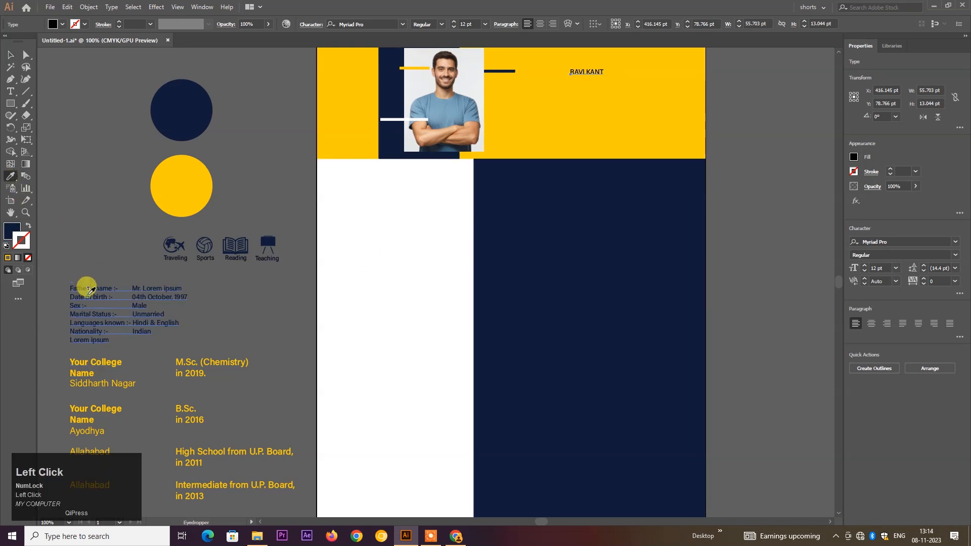
{"action": "left_click", "coordinate": [255, 129]}
{"action": "left_click_drag", "start_coordinate": [514, 68], "coordinate": [510, 204]}
{"action": "left_click", "coordinate": [499, 177]}
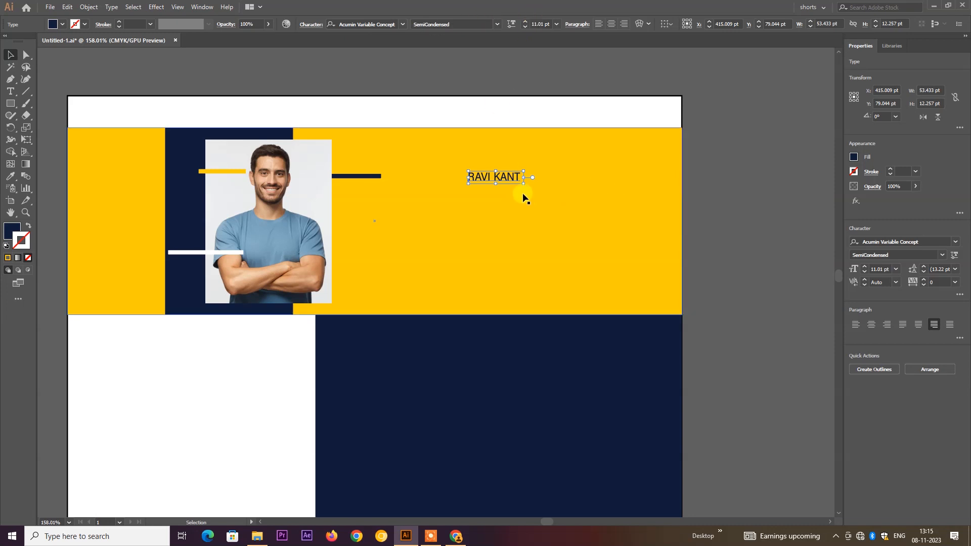
{"action": "left_click_drag", "start_coordinate": [523, 183], "coordinate": [645, 253]}
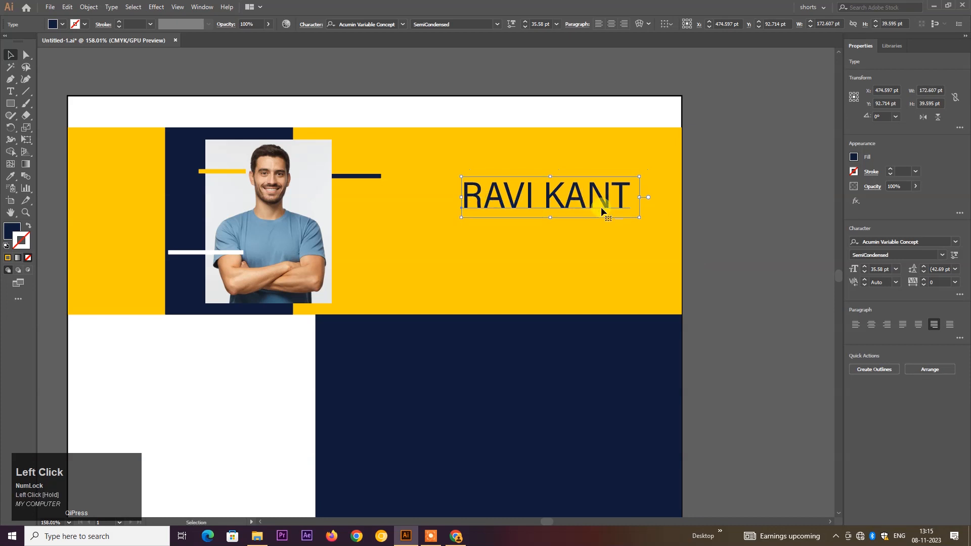
{"action": "left_click_drag", "start_coordinate": [634, 219], "coordinate": [658, 222]}
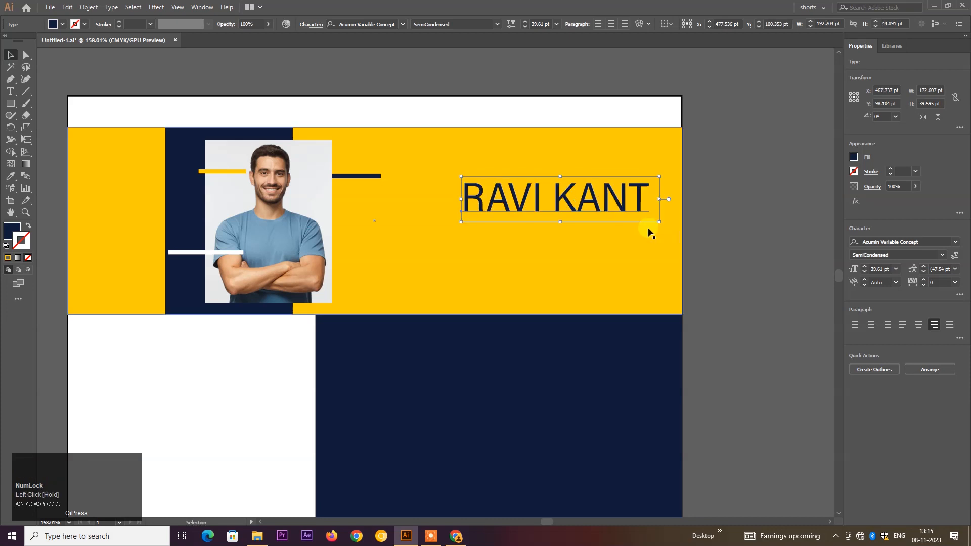
- Duplicate the first-name line below, retype it as the surname, and align it to the first line's right edge
{"action": "left_click", "coordinate": [705, 243]}
{"action": "left_click_drag", "start_coordinate": [531, 206], "coordinate": [533, 237]}
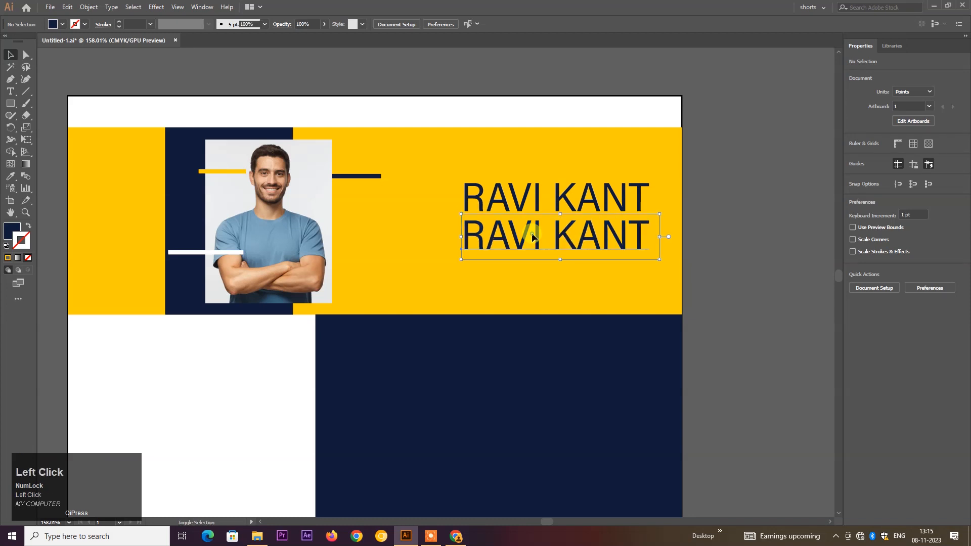
{"action": "double_click", "coordinate": [532, 236]}
{"action": "key", "text": "ctrl+a"}
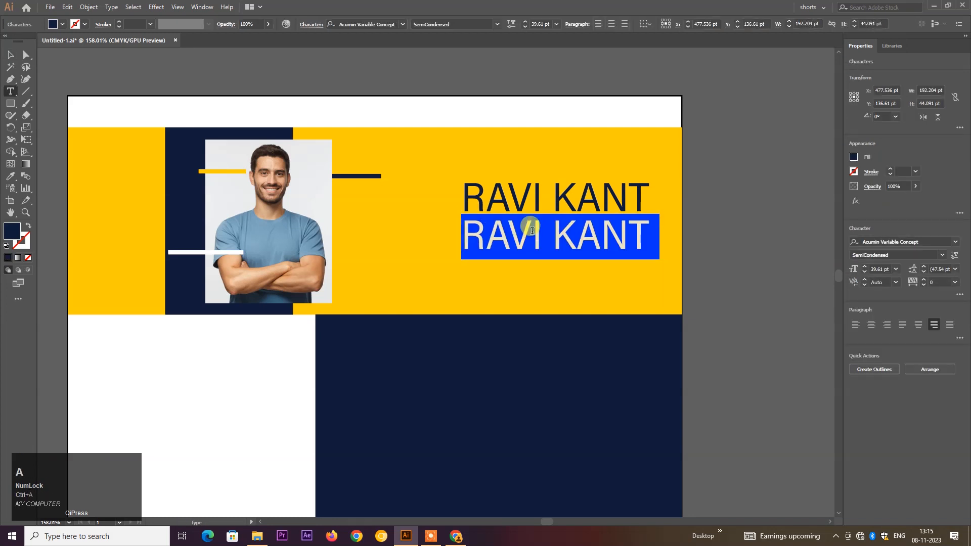
{"action": "type", "text": "m"}
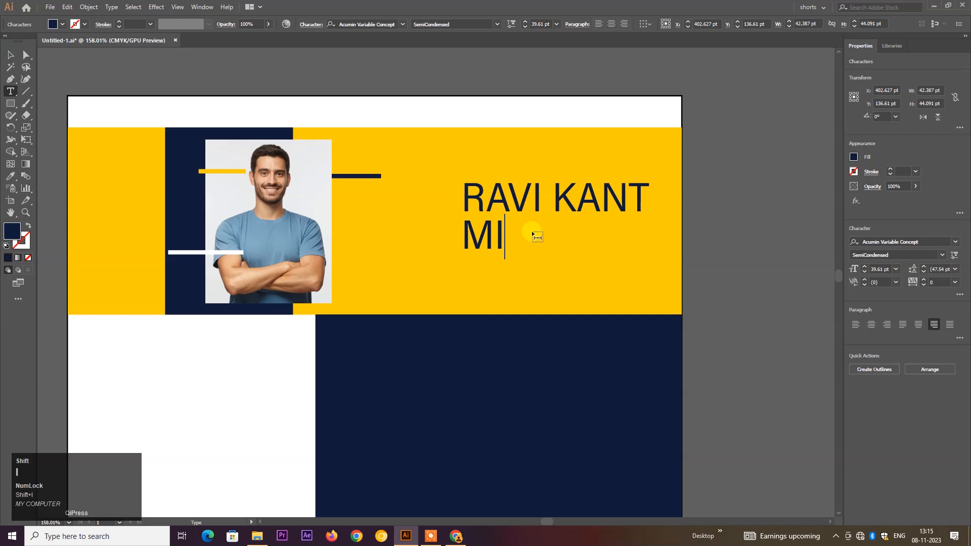
{"action": "key", "text": "ctrl+Return"}
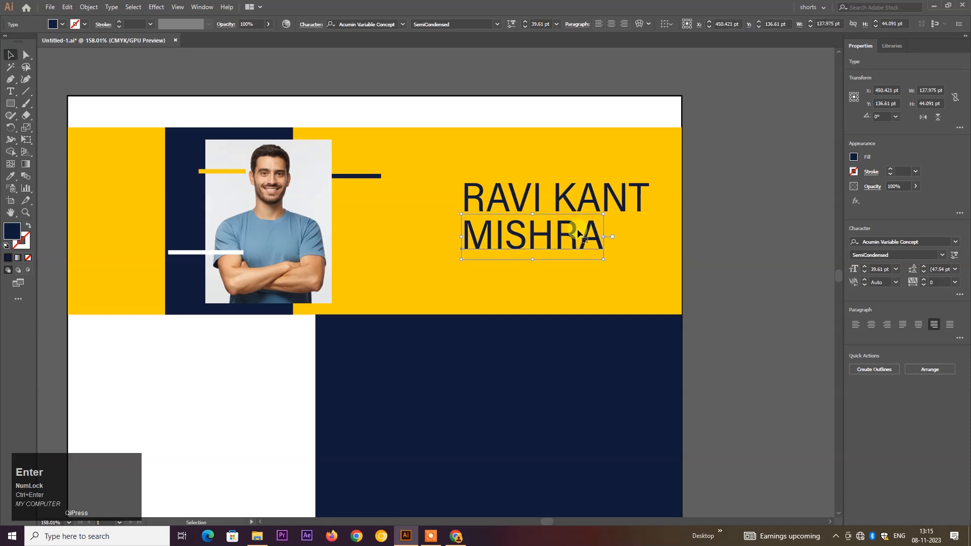
{"action": "left_click_drag", "start_coordinate": [578, 243], "coordinate": [622, 242]}
{"action": "key", "text": "space"}
{"action": "left_click_drag", "start_coordinate": [545, 284], "coordinate": [569, 266]}
{"action": "scroll", "coordinate": [570, 267], "scroll_direction": "down", "scroll_amount": 3}
{"action": "key", "text": "space"}
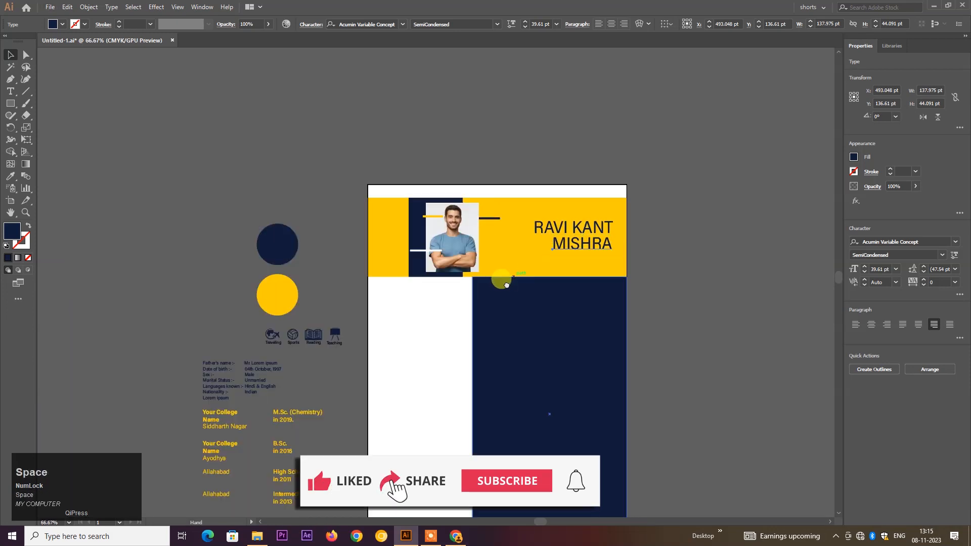
- Give the surname line the bold details-text style and the navy panel colour
{"action": "left_click_drag", "start_coordinate": [507, 284], "coordinate": [522, 224]}
{"action": "left_click", "coordinate": [10, 175]}
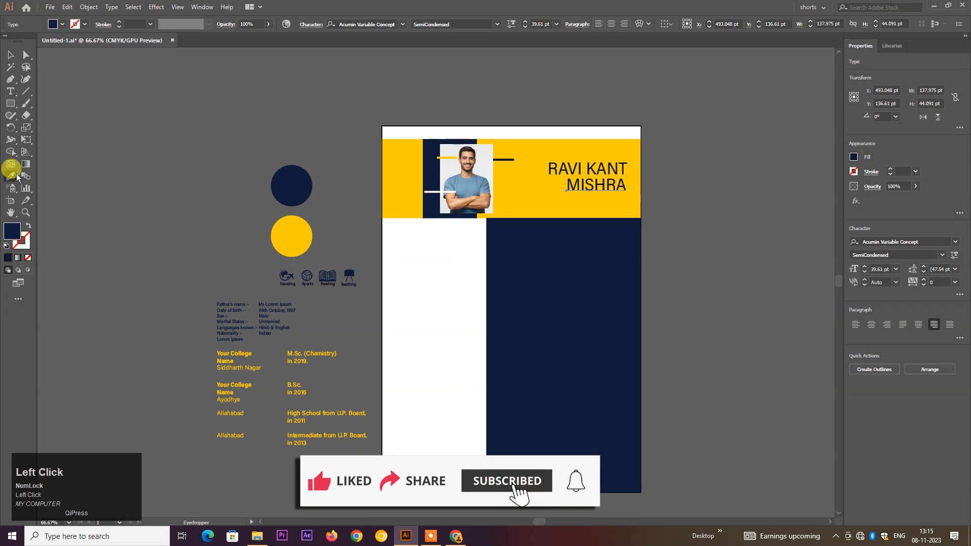
{"action": "left_click", "coordinate": [245, 373]}
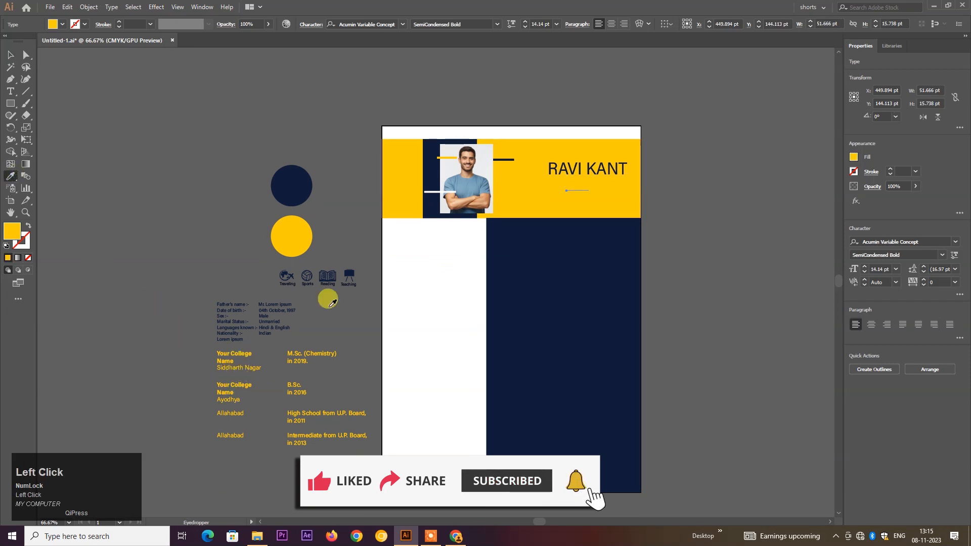
{"action": "left_click", "coordinate": [11, 55]}
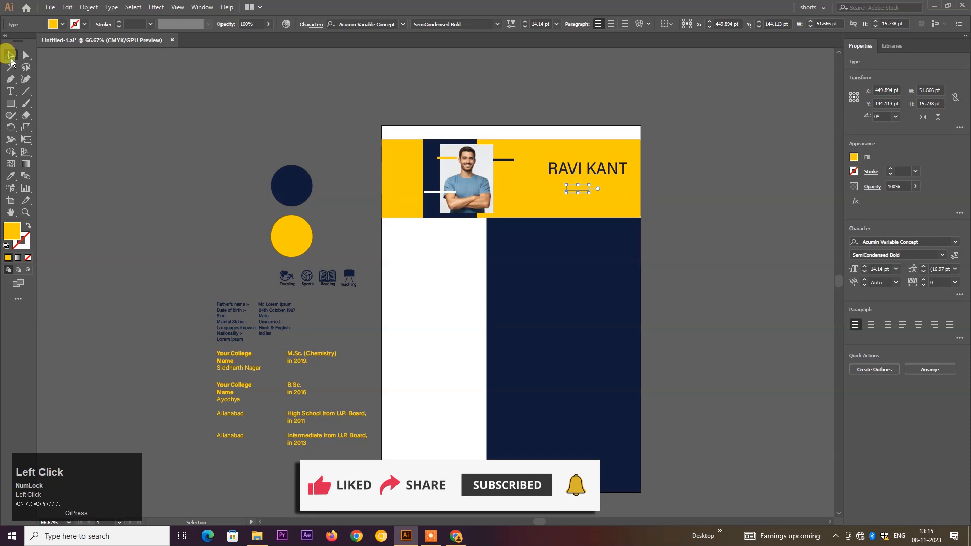
{"action": "left_click", "coordinate": [10, 176]}
{"action": "left_click", "coordinate": [514, 262]}
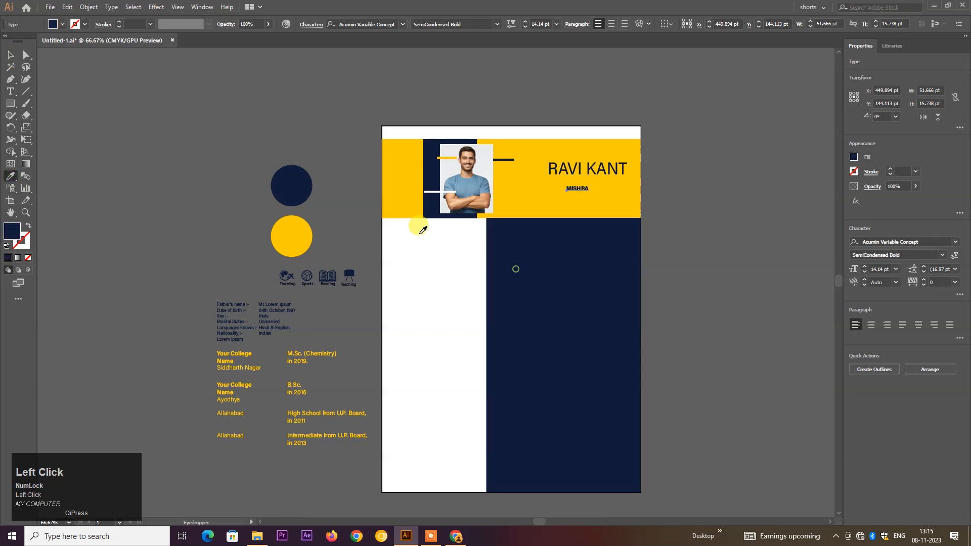
{"action": "left_click", "coordinate": [11, 54]}
{"action": "left_click", "coordinate": [178, 94]}
{"action": "left_click_drag", "start_coordinate": [580, 175], "coordinate": [683, 263]}
{"action": "left_click_drag", "start_coordinate": [615, 205], "coordinate": [405, 254]}
{"action": "left_click", "coordinate": [400, 239], "text": "ctrl"}
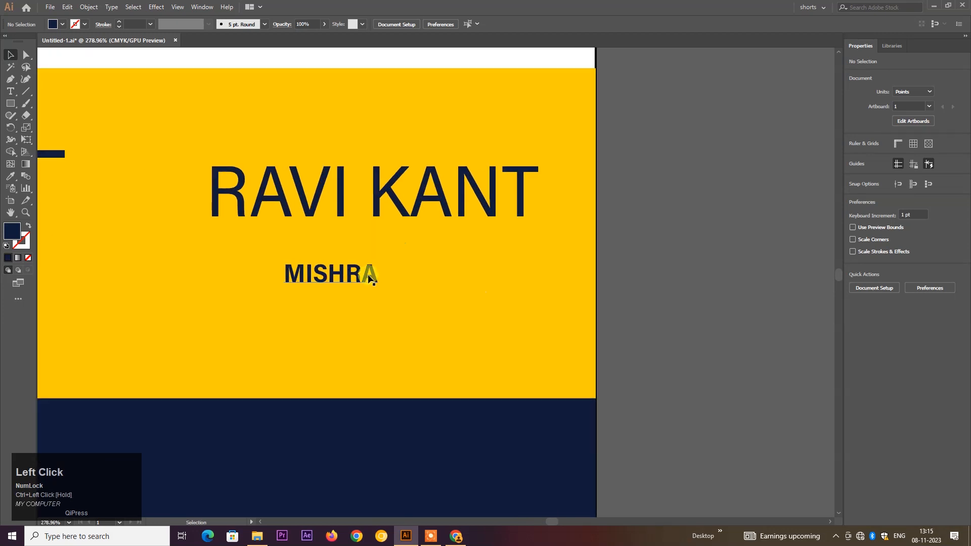
- Set the surname line to 39.61 pt and move it left beneath the first-name line
{"action": "left_click", "coordinate": [374, 191]}
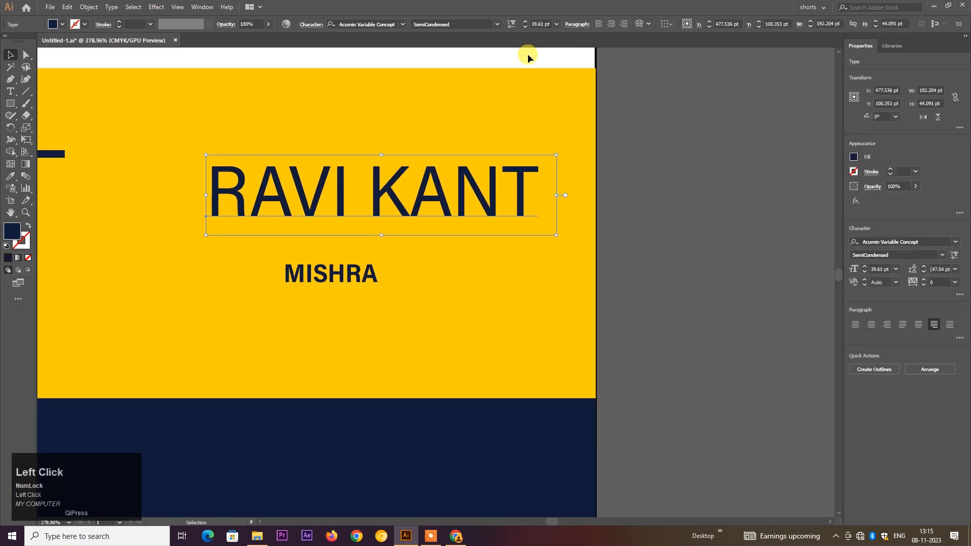
{"action": "left_click", "coordinate": [353, 273]}
{"action": "left_click_drag", "start_coordinate": [543, 24], "coordinate": [526, 28]}
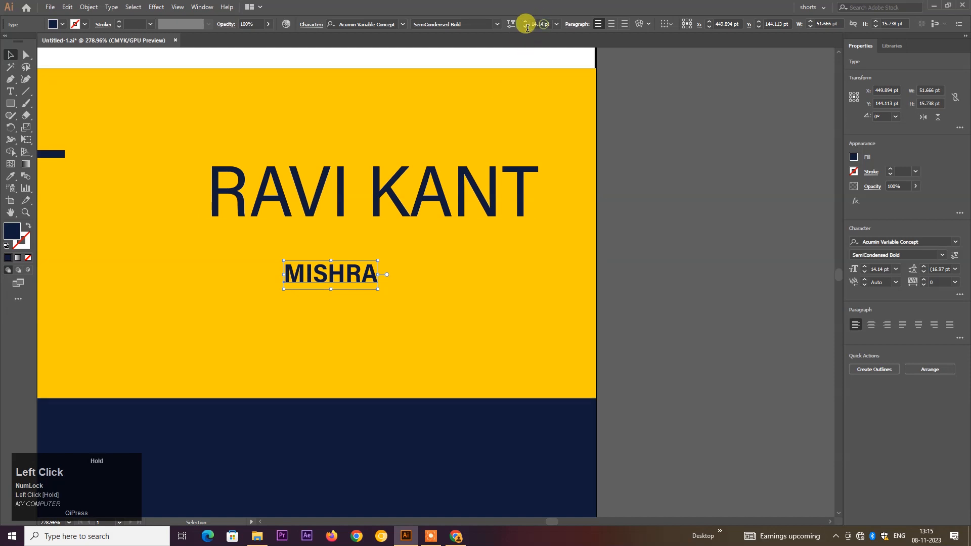
{"action": "type", "text": "39.61"}
{"action": "key", "text": "Return"}
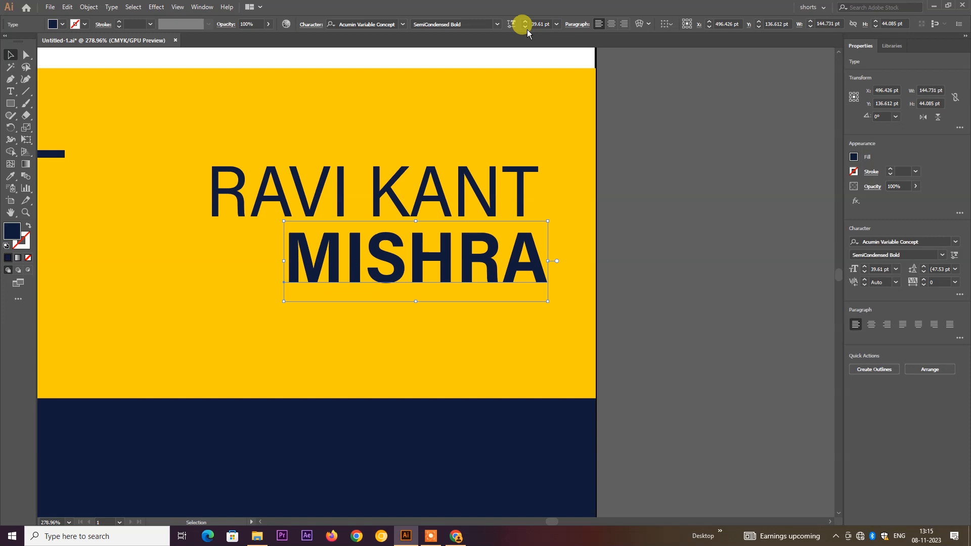
{"action": "left_click", "coordinate": [504, 260]}
{"action": "left_click_drag", "start_coordinate": [487, 264], "coordinate": [517, 246]}
{"action": "key", "text": "space"}
- Duplicate the first-name line below and retype it as CHEMISTRY TEACHER, scaled to the name width
{"action": "left_click_drag", "start_coordinate": [467, 153], "coordinate": [462, 286]}
{"action": "double_click", "coordinate": [462, 286]}
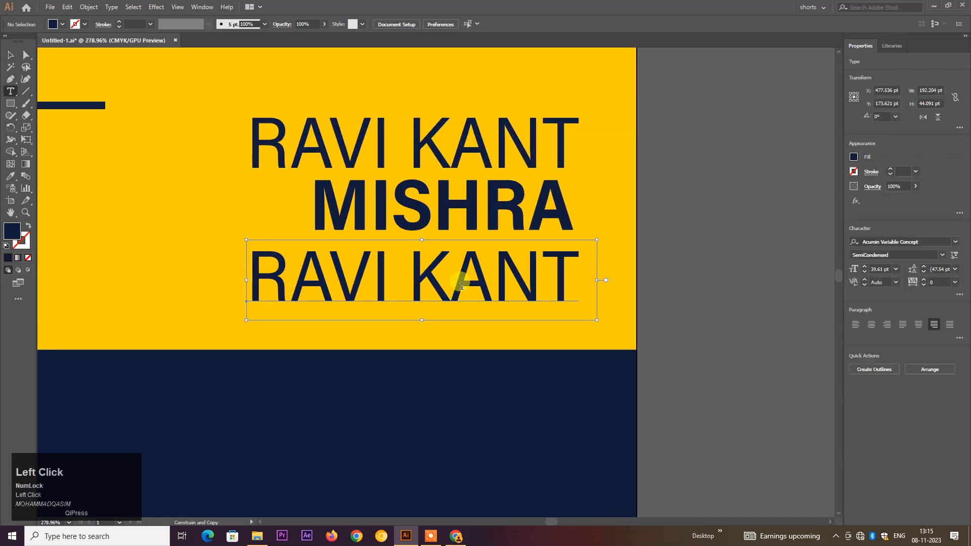
{"action": "key", "text": "ctrl+a"}
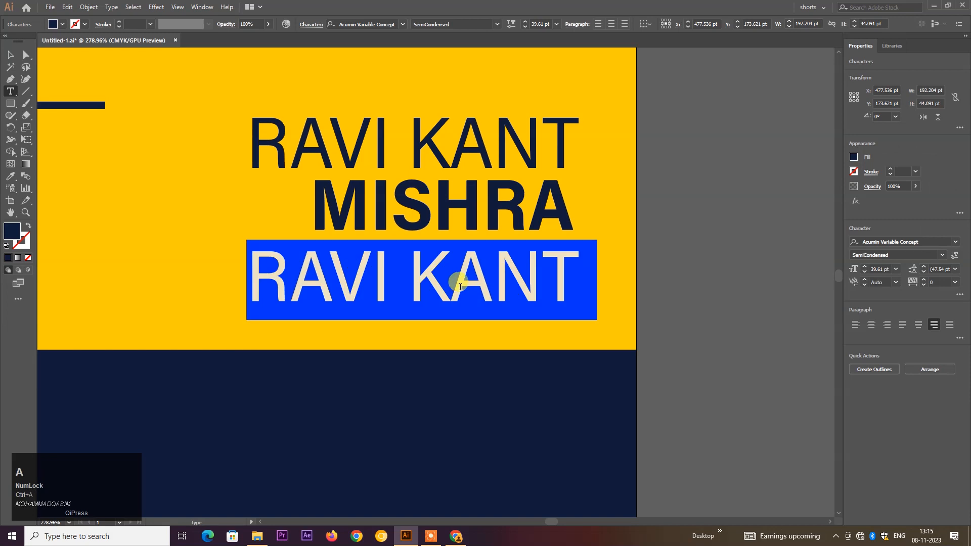
{"action": "type", "text": "CHE"}
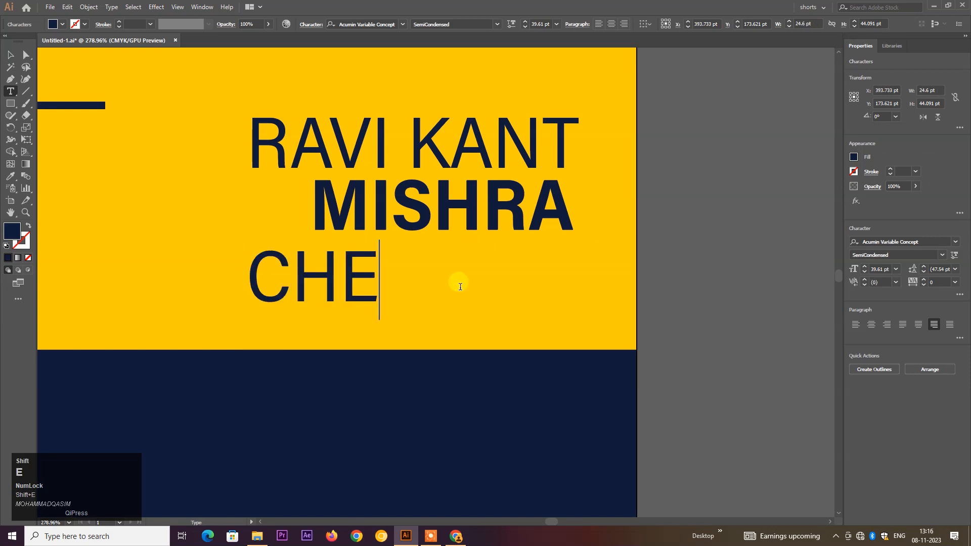
{"action": "type", "text": "MISTRY "}
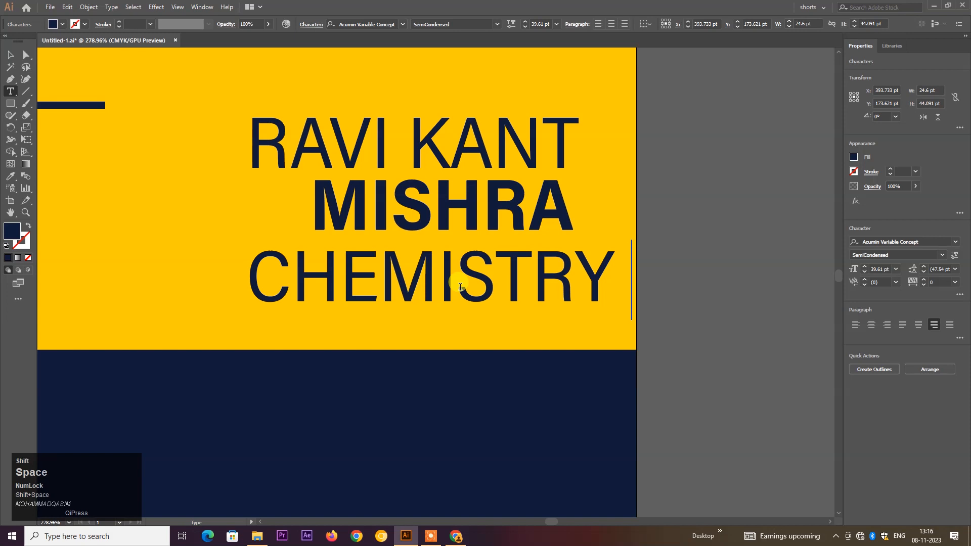
{"action": "type", "text": "TEACHER"}
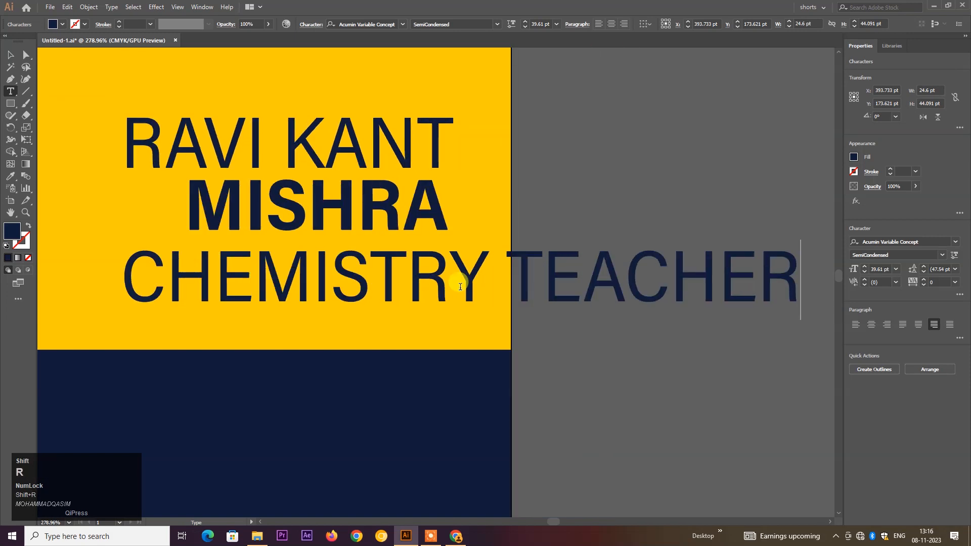
{"action": "key", "text": "ctrl+Return"}
{"action": "left_click_drag", "start_coordinate": [799, 320], "coordinate": [451, 286]}
- Show rulers, place a vertical guide at the name's right edge, and snap the subtitle to it
{"action": "left_click", "coordinate": [639, 296]}
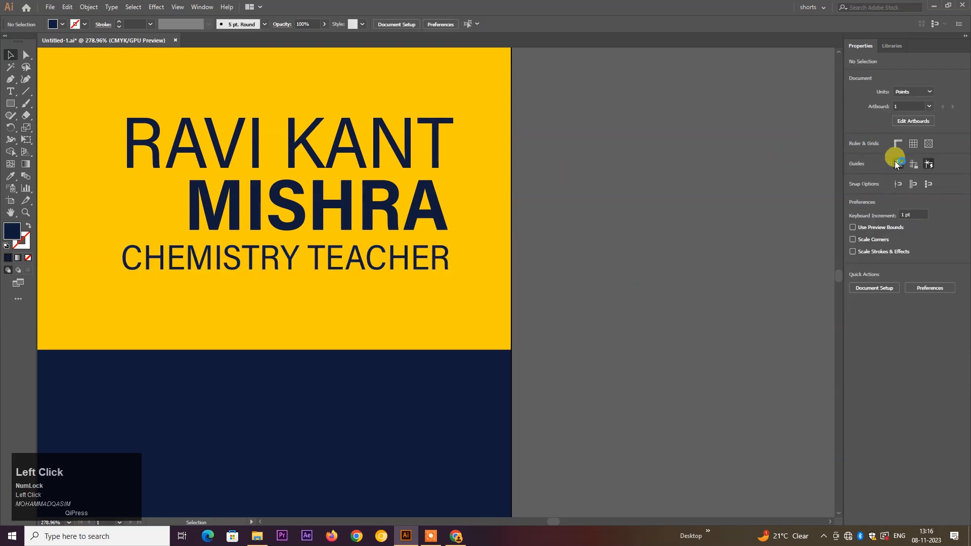
{"action": "left_click", "coordinate": [897, 144]}
{"action": "left_click_drag", "start_coordinate": [41, 178], "coordinate": [454, 207]}
{"action": "left_click_drag", "start_coordinate": [453, 208], "coordinate": [442, 222]}
{"action": "left_click_drag", "start_coordinate": [438, 264], "coordinate": [440, 263]}
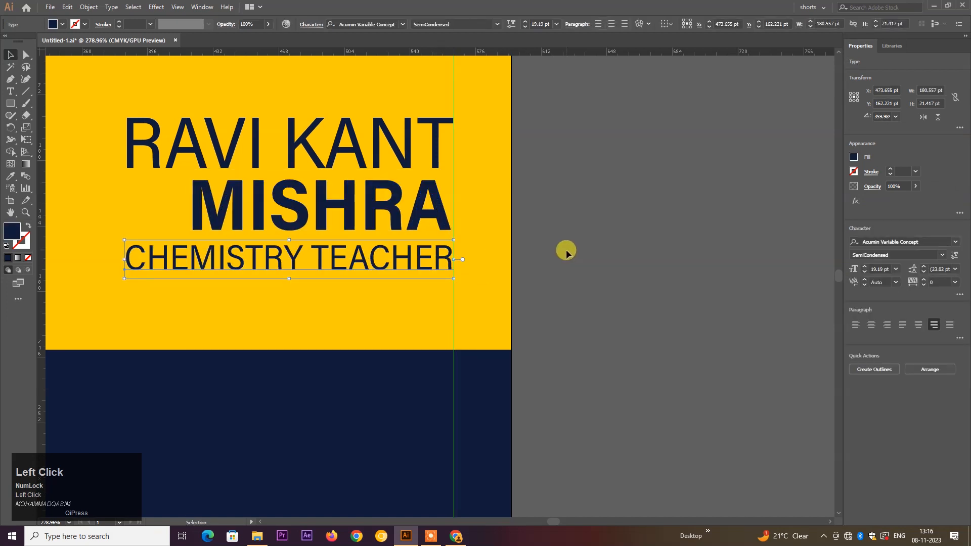
{"action": "left_click", "coordinate": [564, 250]}
{"action": "scroll", "coordinate": [304, 271], "scroll_direction": "down", "scroll_amount": 4}
{"action": "left_click_drag", "start_coordinate": [280, 260], "coordinate": [436, 217]}
{"action": "left_click_drag", "start_coordinate": [437, 147], "coordinate": [465, 247]}
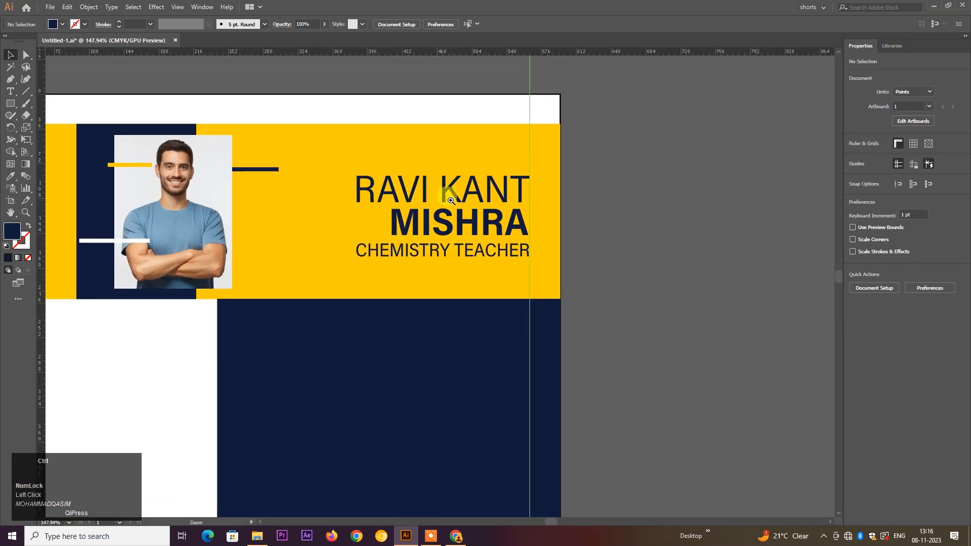
- Nudge the first-name line straight up to tighten the spacing
{"action": "left_click_drag", "start_coordinate": [445, 196], "coordinate": [493, 265]}
{"action": "left_click", "coordinate": [473, 241]}
{"action": "left_click_drag", "start_coordinate": [463, 191], "coordinate": [460, 178]}
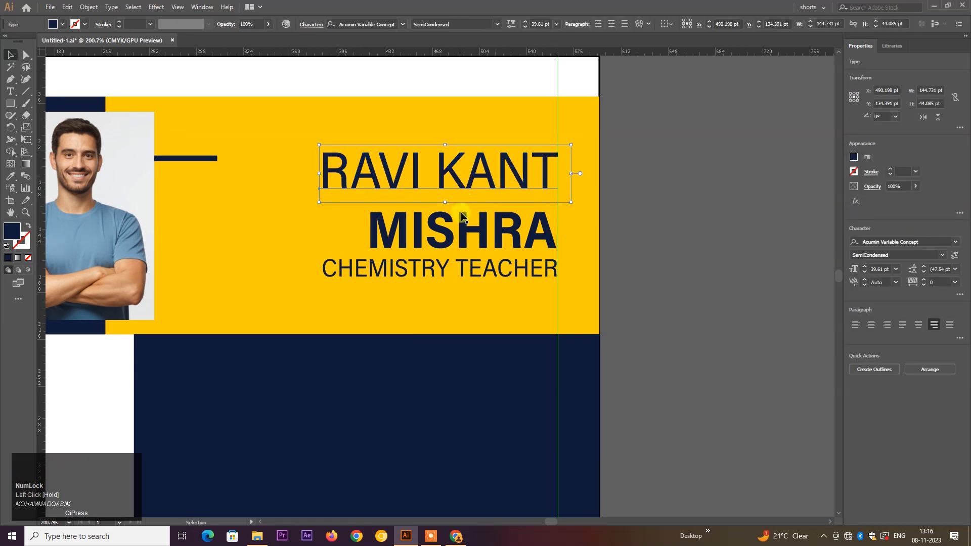
{"action": "left_click", "coordinate": [586, 238]}
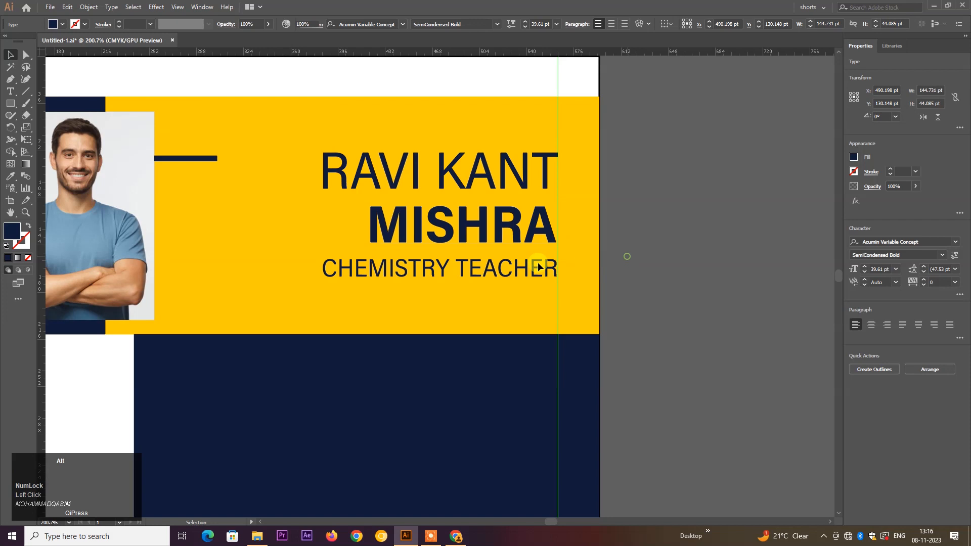
- Scale both name lines down together, keeping them flush right on the guide
{"action": "scroll", "coordinate": [477, 277], "scroll_direction": "down", "scroll_amount": 3}
{"action": "left_click_drag", "start_coordinate": [453, 319], "coordinate": [438, 205]}
{"action": "left_click_drag", "start_coordinate": [455, 119], "coordinate": [536, 223]}
{"action": "left_click_drag", "start_coordinate": [460, 150], "coordinate": [504, 244]}
{"action": "left_click", "coordinate": [478, 243]}
{"action": "left_click", "coordinate": [466, 196], "text": "shift"}
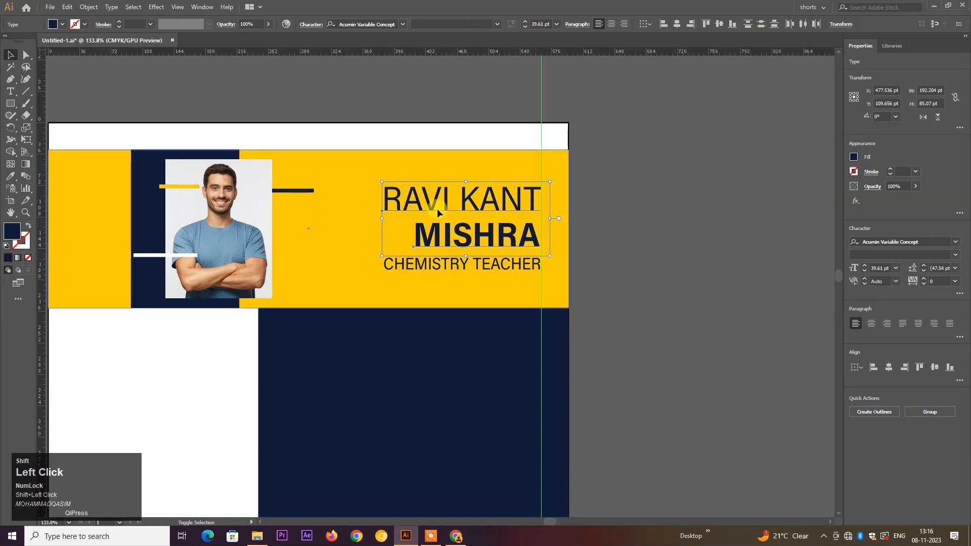
{"action": "mouse_move", "coordinate": [382, 181]}
{"action": "left_mouse_down"}
{"action": "mouse_move", "coordinate": [407, 199]}
{"action": "mouse_move", "coordinate": [371, 189]}
{"action": "left_mouse_up"}
{"action": "left_click", "coordinate": [574, 299]}
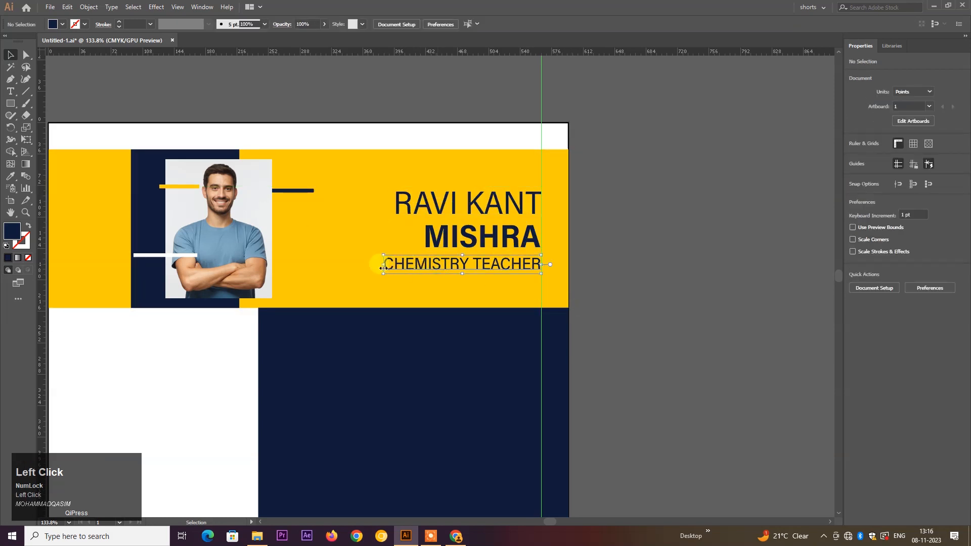
- Shrink CHEMISTRY TEACHER to 18.44 pt to match the name lines
{"action": "left_click_drag", "start_coordinate": [383, 273], "coordinate": [390, 274]}
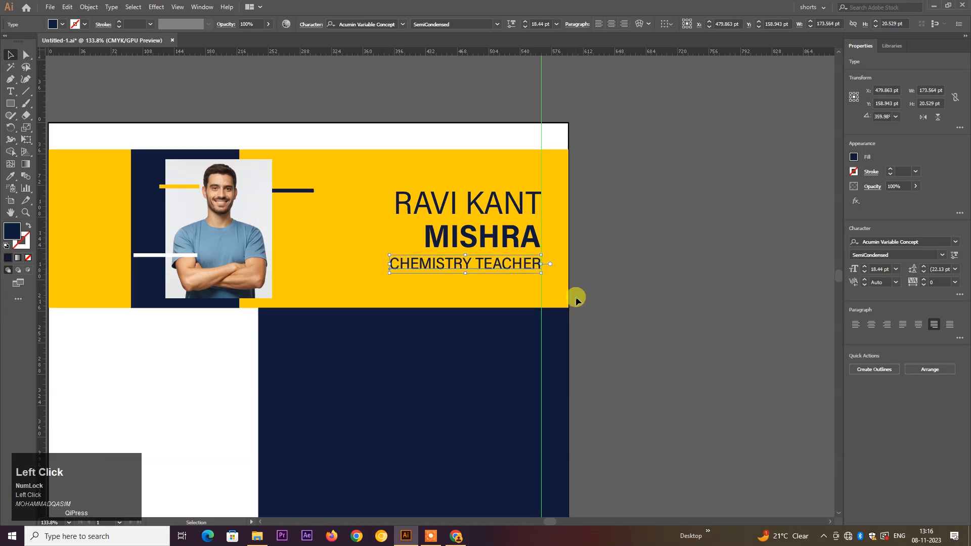
{"action": "left_click", "coordinate": [575, 297]}
{"action": "scroll", "coordinate": [472, 304], "scroll_direction": "down", "scroll_amount": 1}
{"action": "left_click_drag", "start_coordinate": [465, 318], "coordinate": [453, 196]}
{"action": "key", "text": "space"}
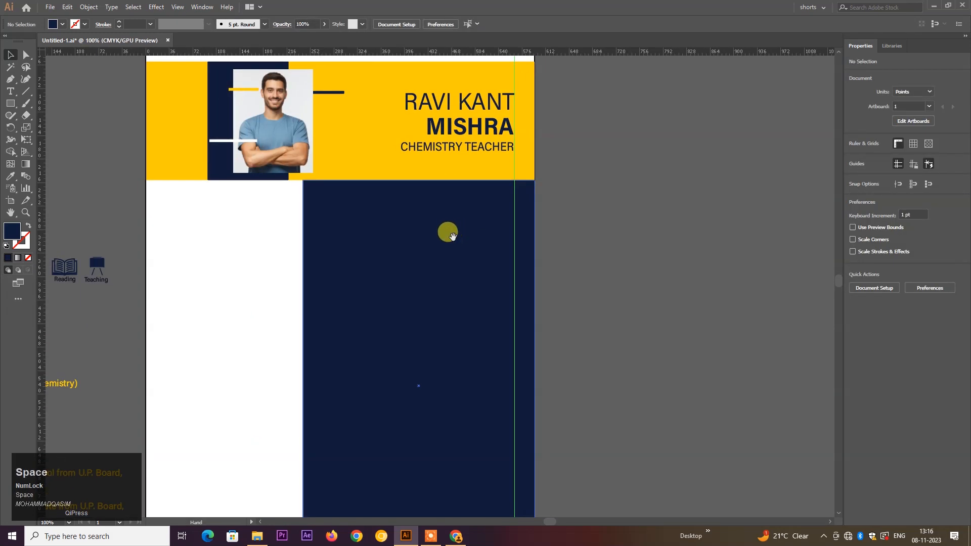
- Delete the stray vertical guide from the page
{"action": "scroll", "coordinate": [397, 245], "scroll_direction": "up", "scroll_amount": 1}
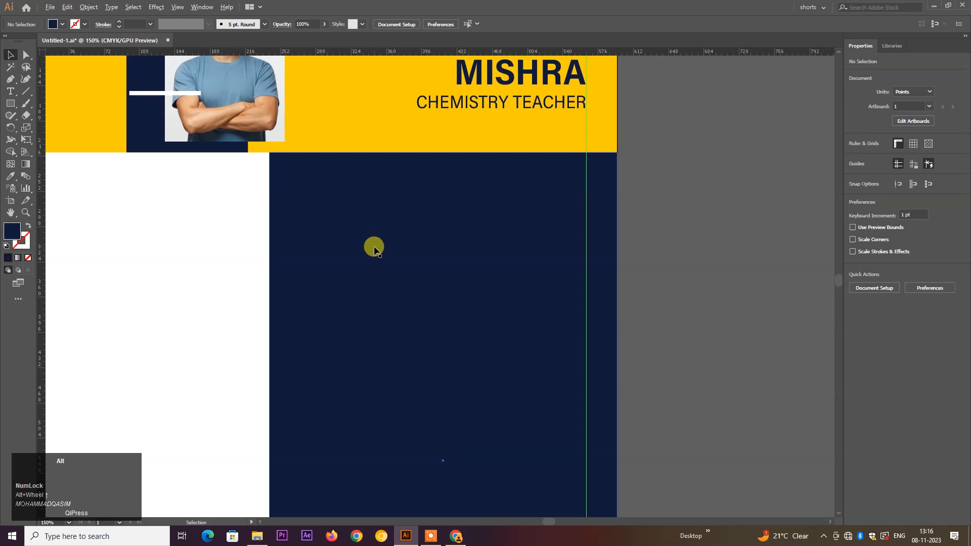
{"action": "scroll", "coordinate": [374, 246], "scroll_direction": "down", "scroll_amount": 2}
{"action": "left_click_drag", "start_coordinate": [374, 247], "coordinate": [409, 243]}
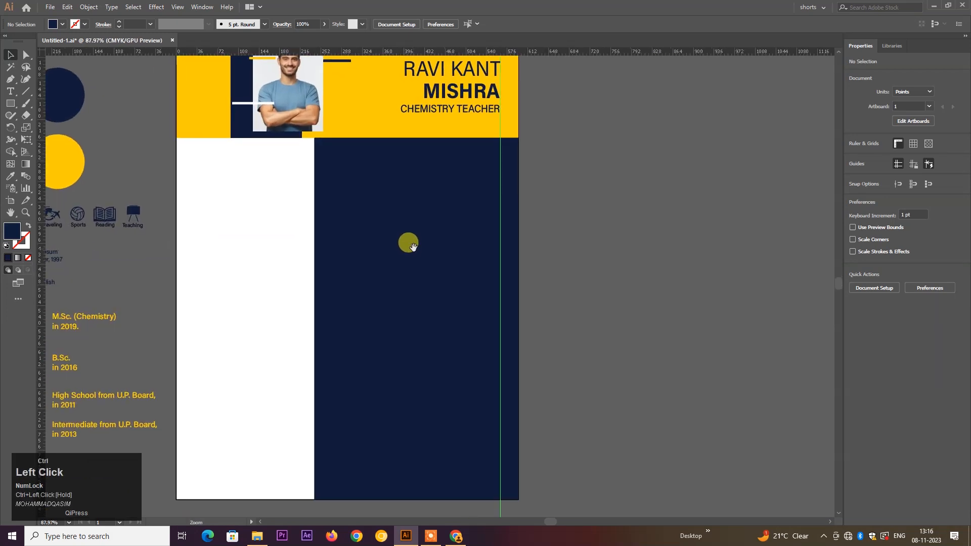
{"action": "left_click", "coordinate": [500, 383]}
{"action": "key", "text": "Delete"}
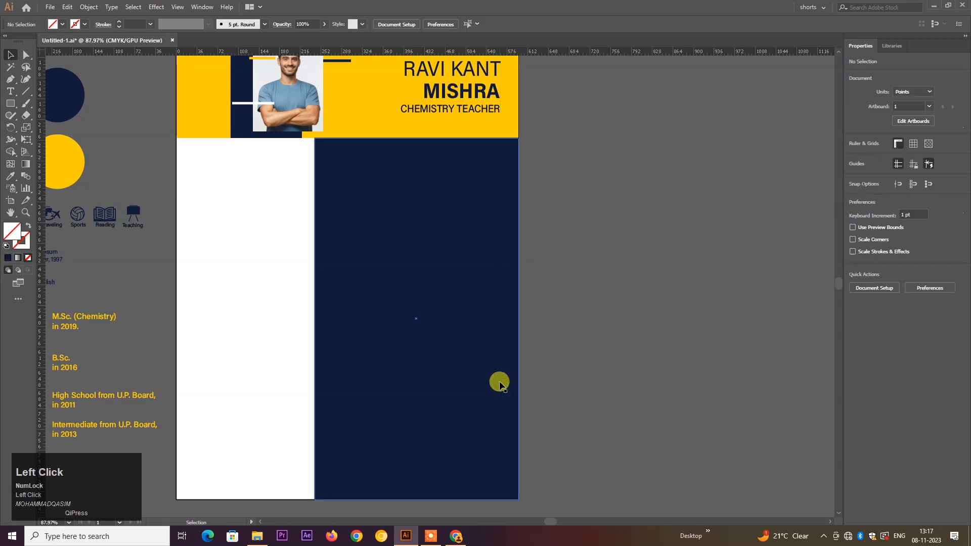
{"action": "left_click", "coordinate": [605, 319]}
- Type the heading CAREER OBJECTIVE in capitals at the top of the navy column
{"action": "left_click_drag", "start_coordinate": [455, 200], "coordinate": [481, 242]}
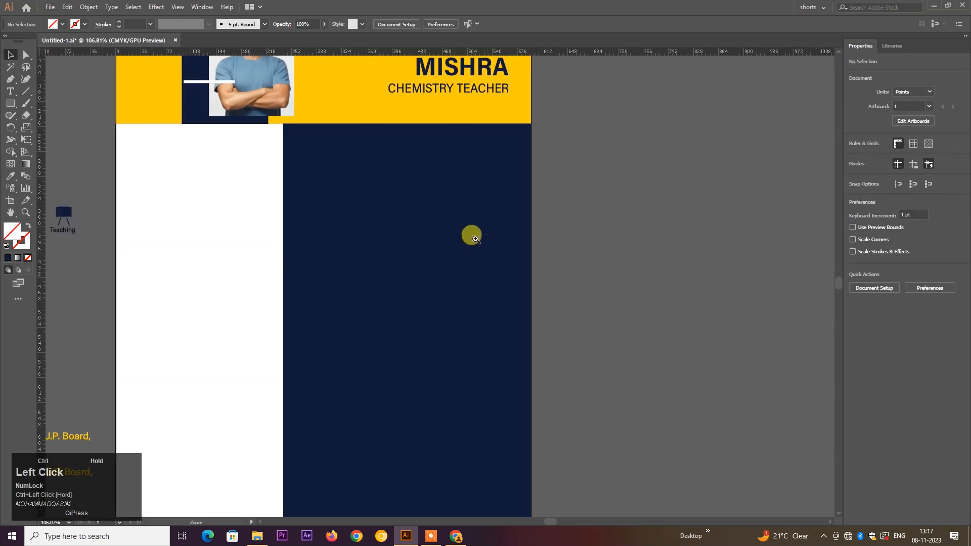
{"action": "left_click_drag", "start_coordinate": [418, 187], "coordinate": [423, 203]}
{"action": "left_click", "coordinate": [9, 91]}
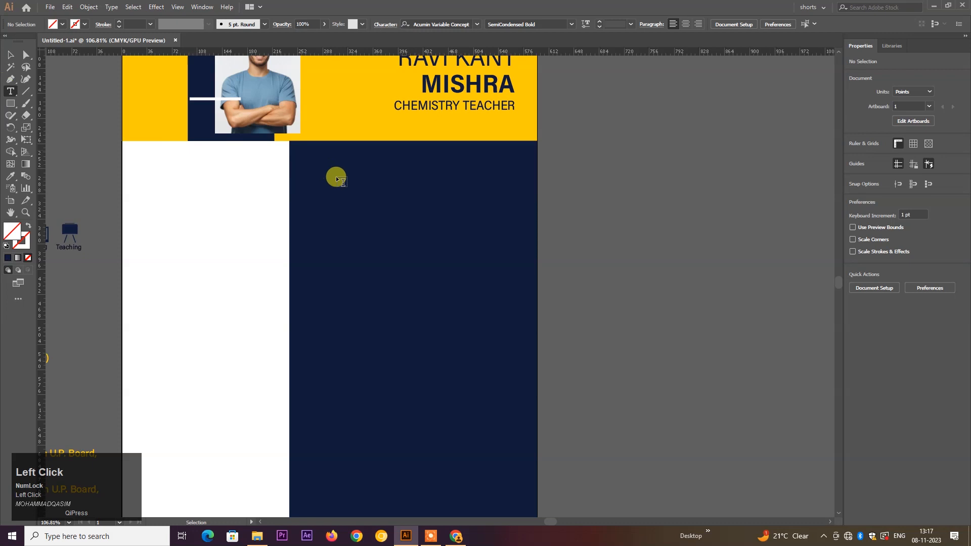
{"action": "left_click", "coordinate": [315, 170]}
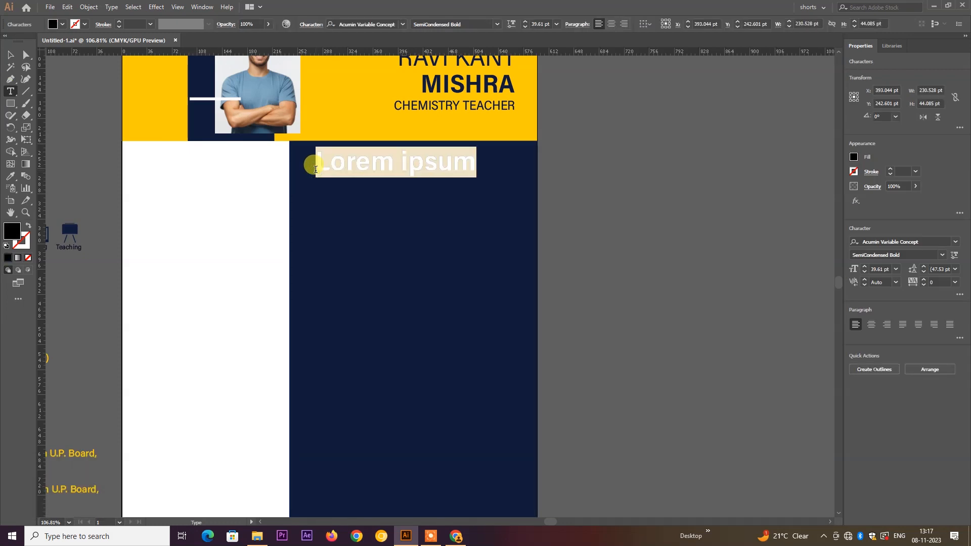
{"action": "key", "text": "Caps_Lock"}
{"action": "type", "text": "CAREER OBJECT"}
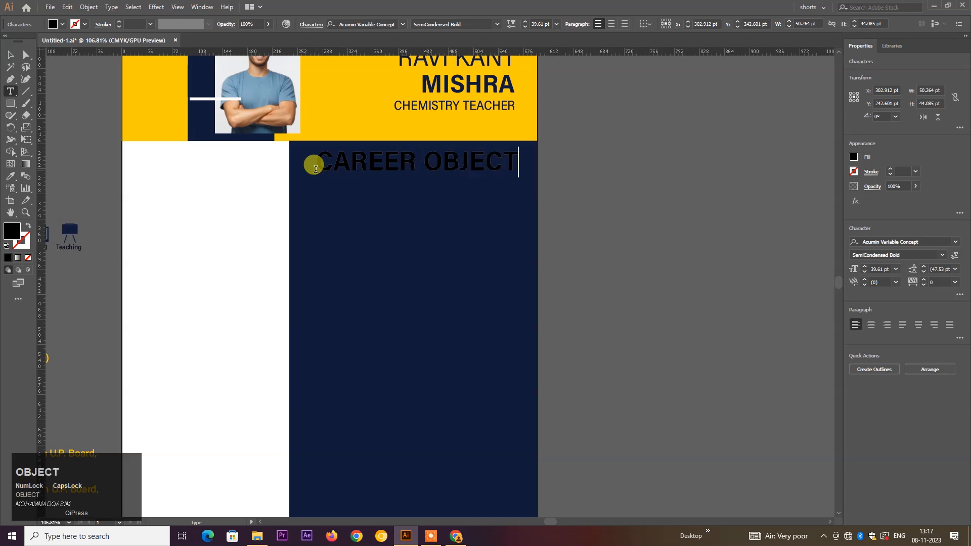
{"action": "type", "text": "E"}
{"action": "key", "text": "ctrl+Return"}
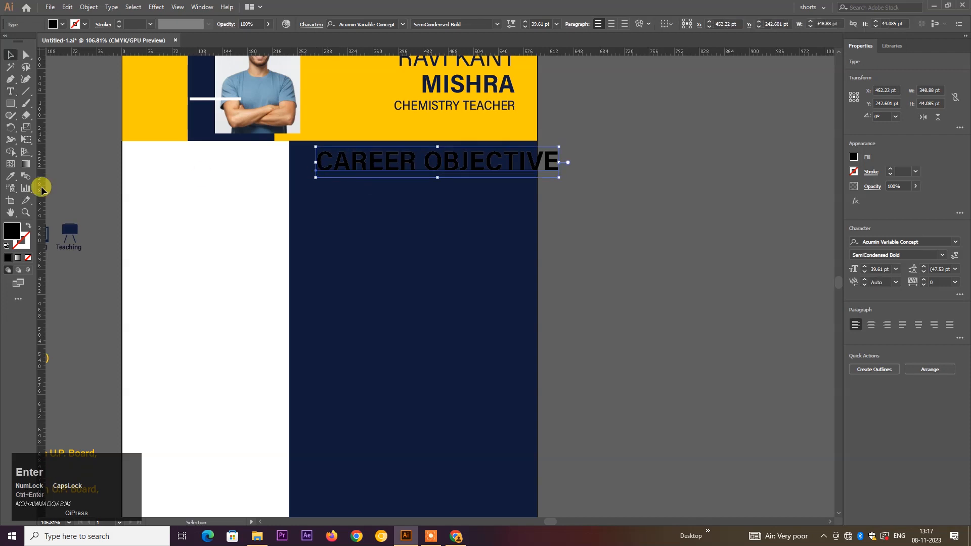
- Apply the yellow college-text style to the heading, enlarge it to 28.79 pt, and start a line beneath
{"action": "left_click", "coordinate": [11, 176]}
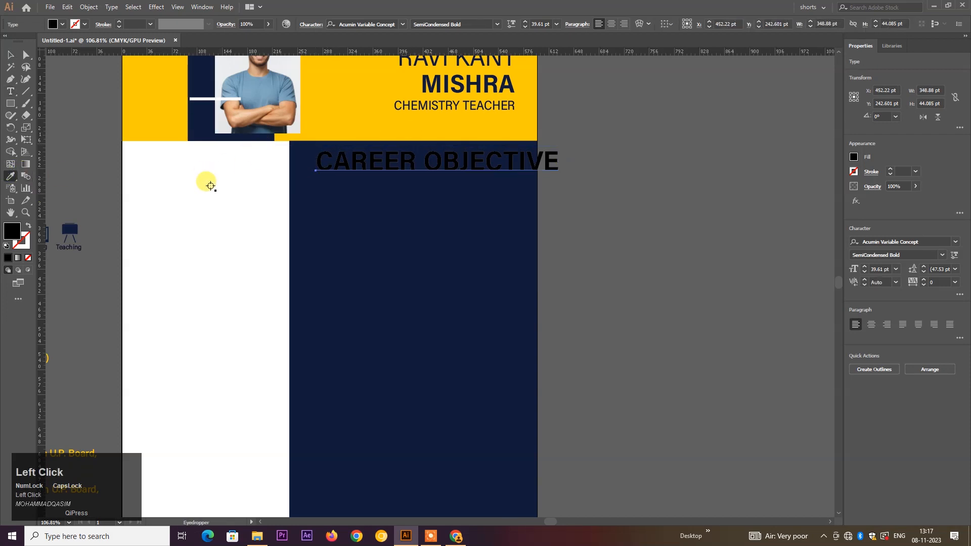
{"action": "key", "text": "space"}
{"action": "left_click_drag", "start_coordinate": [111, 232], "coordinate": [330, 208]}
{"action": "left_click", "coordinate": [109, 327]}
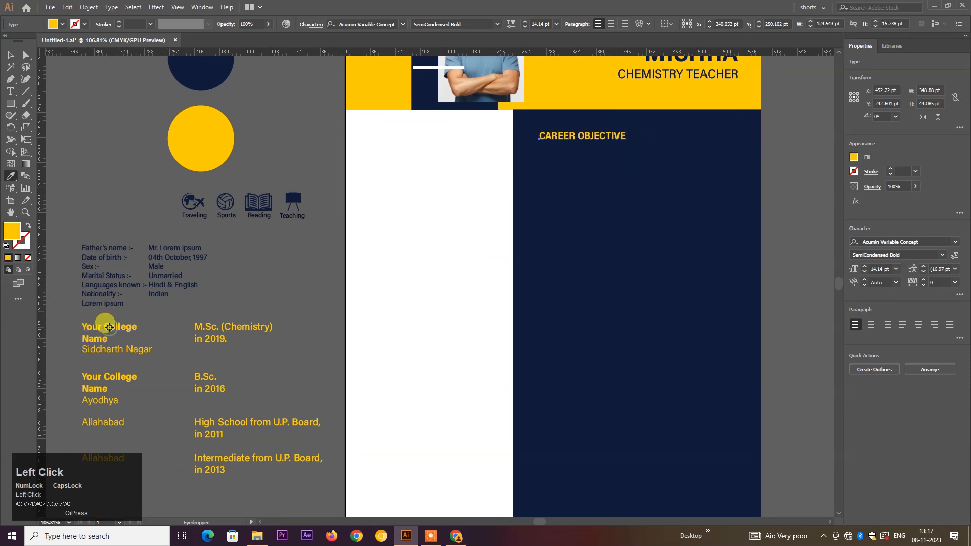
{"action": "left_click", "coordinate": [10, 54]}
{"action": "key", "text": "space"}
{"action": "left_click_drag", "start_coordinate": [654, 189], "coordinate": [513, 229]}
{"action": "left_click", "coordinate": [499, 187], "text": "ctrl"}
{"action": "left_click", "coordinate": [462, 180]}
{"action": "left_click_drag", "start_coordinate": [479, 176], "coordinate": [572, 202]}
{"action": "left_click_drag", "start_coordinate": [525, 182], "coordinate": [505, 172]}
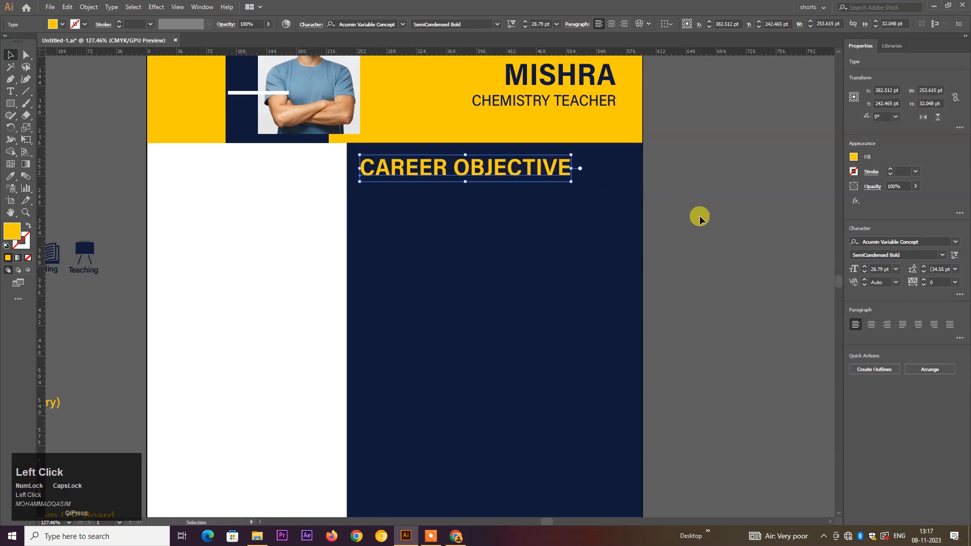
{"action": "left_click", "coordinate": [114, 159]}
{"action": "left_click", "coordinate": [10, 79]}
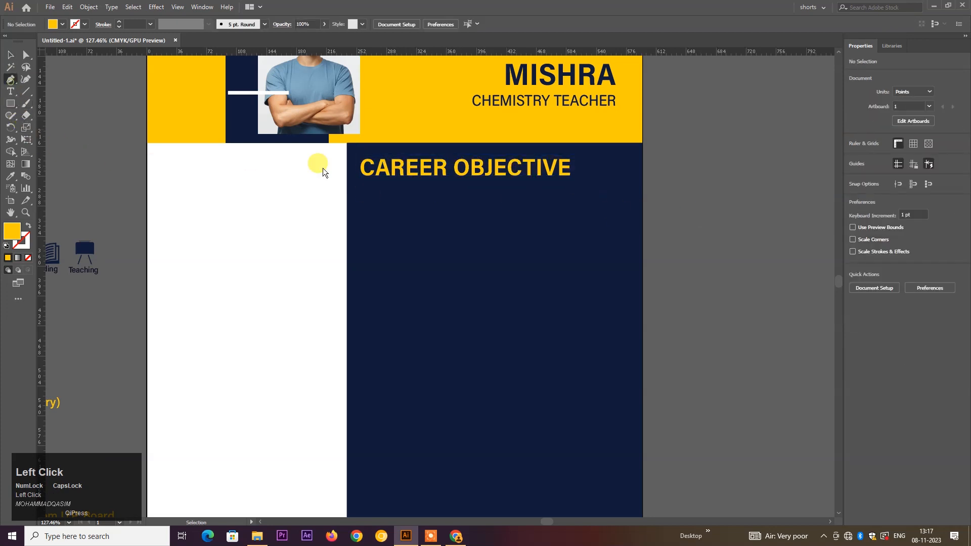
{"action": "left_click", "coordinate": [360, 181]}
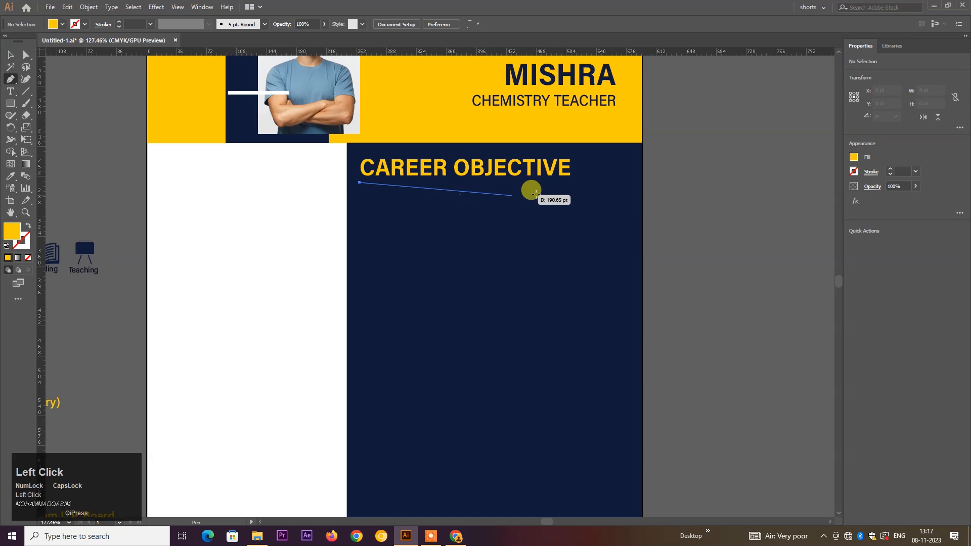
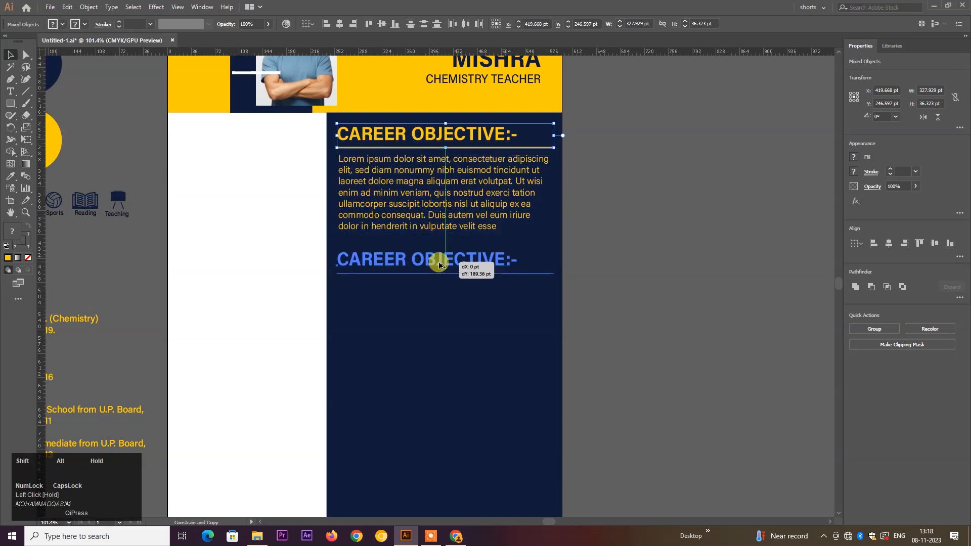
- Replace CAREER OBJECTIVE in the copied heading with EDUCATION, so it reads EDUCATION:-
{"action": "double_click", "coordinate": [445, 270]}
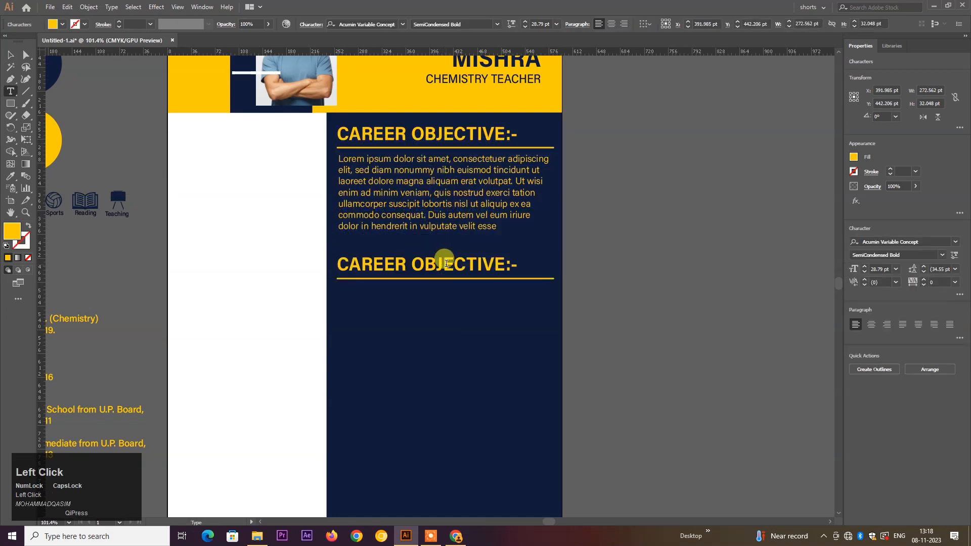
{"action": "key", "text": "ctrl+a"}
{"action": "left_click_drag", "start_coordinate": [504, 261], "coordinate": [328, 256]}
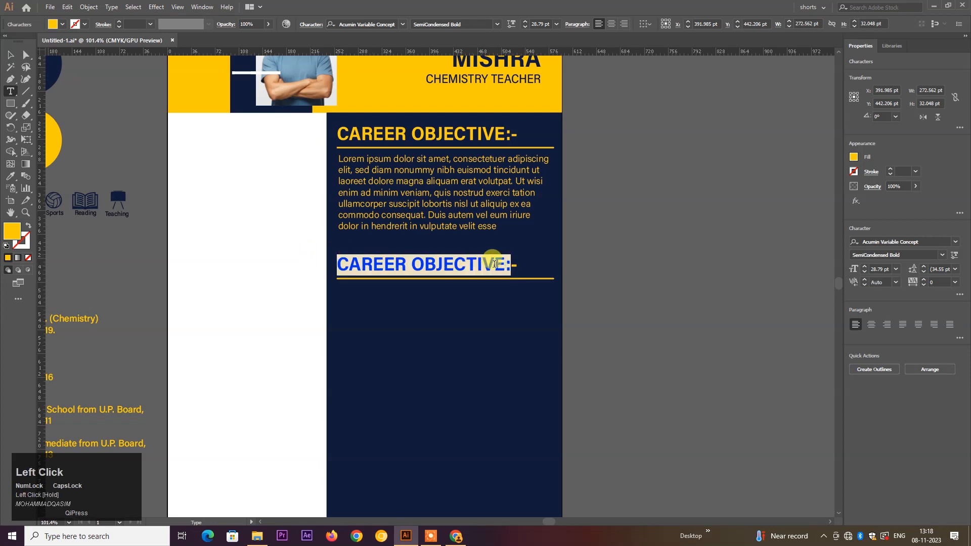
{"action": "left_click", "coordinate": [504, 266]}
{"action": "left_click_drag", "start_coordinate": [491, 265], "coordinate": [333, 260]}
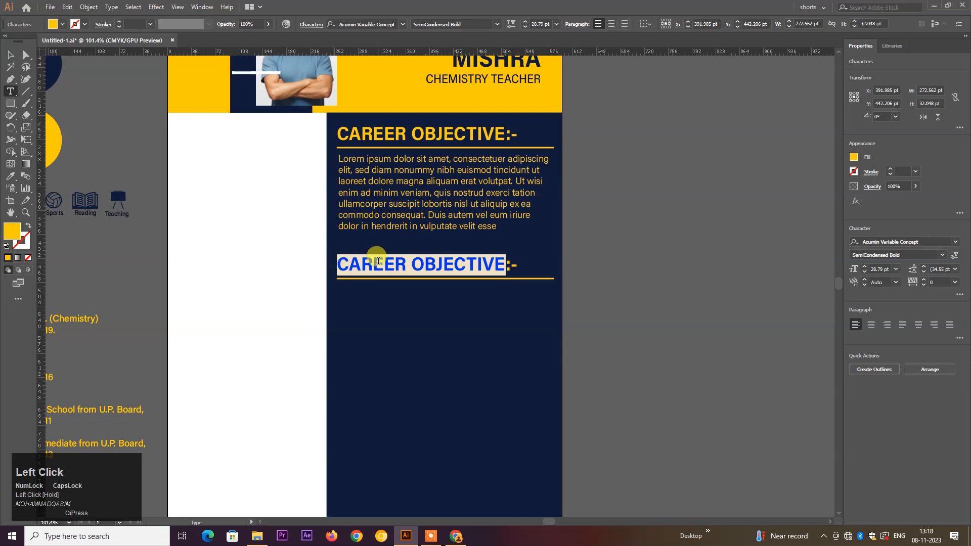
{"action": "type", "text": "E"}
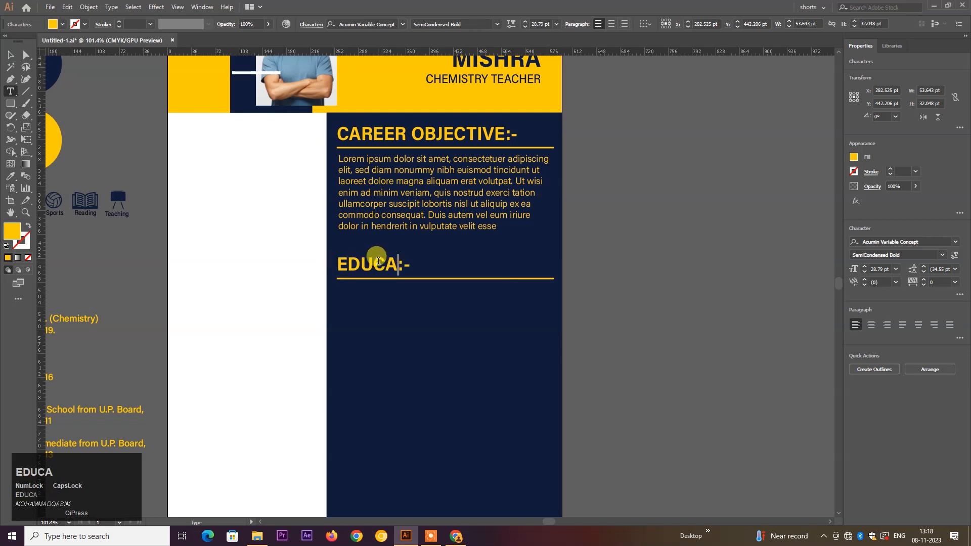
{"action": "type", "text": "DUCATION"}
{"action": "key", "text": "Return"}
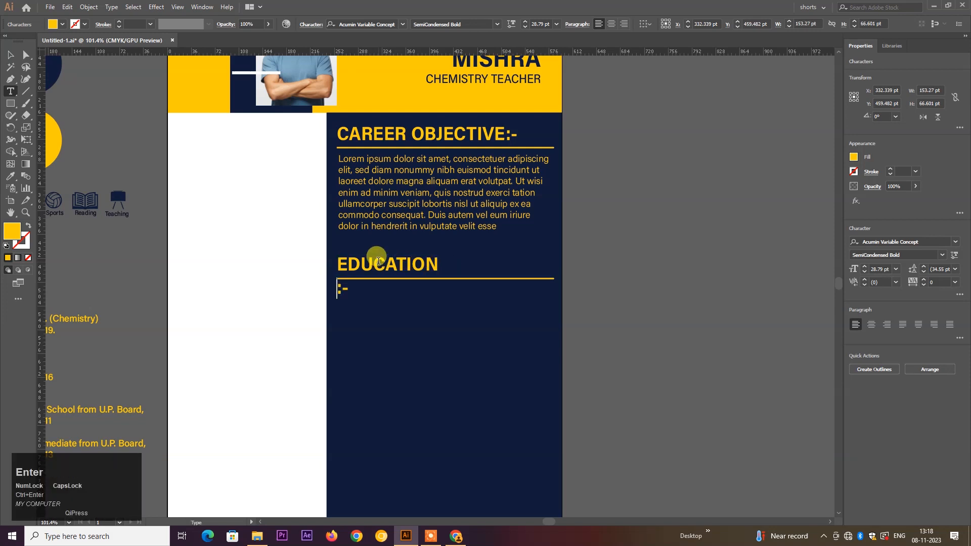
{"action": "key", "text": "BackSpace"}
{"action": "key", "text": "KP_Enter"}
{"action": "left_click", "coordinate": [580, 303]}
- Drag the education entries group onto the navy column
{"action": "scroll", "coordinate": [455, 280], "scroll_direction": "down", "scroll_amount": 1}
{"action": "key", "text": "space"}
{"action": "left_click_drag", "start_coordinate": [399, 280], "coordinate": [470, 268]}
{"action": "left_click", "coordinate": [182, 267]}
{"action": "left_click_drag", "start_coordinate": [182, 267], "coordinate": [599, 244]}
{"action": "left_click", "coordinate": [665, 284]}
- Send the navy rectangle to the back so the education entries show, then scale them down to fit
{"action": "right_click", "coordinate": [588, 328]}
{"action": "left_click", "coordinate": [622, 287]}
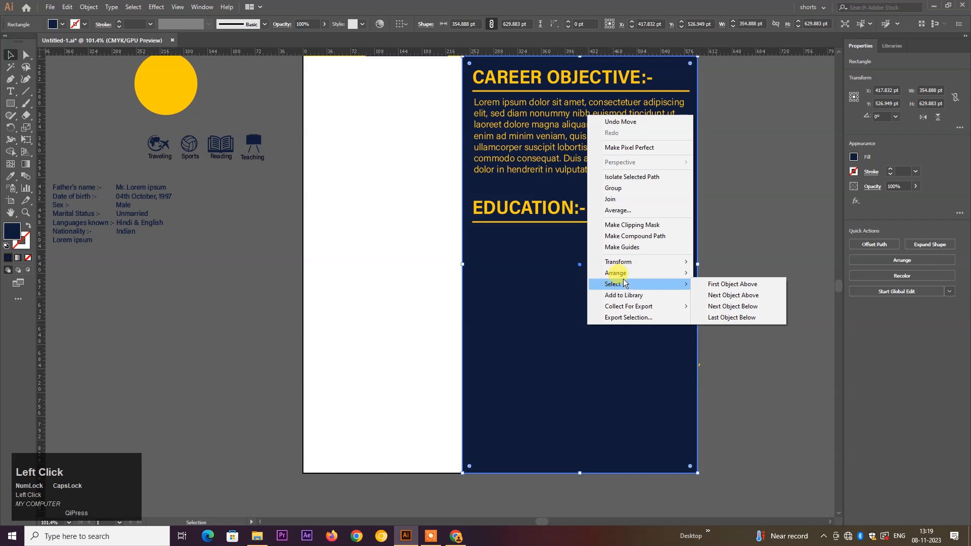
{"action": "mouse_move", "coordinate": [626, 273]}
{"action": "left_click", "coordinate": [717, 308]}
{"action": "left_click", "coordinate": [730, 316]}
{"action": "left_click", "coordinate": [636, 328]}
{"action": "left_click_drag", "start_coordinate": [696, 376], "coordinate": [671, 334]}
{"action": "left_click", "coordinate": [721, 367]}
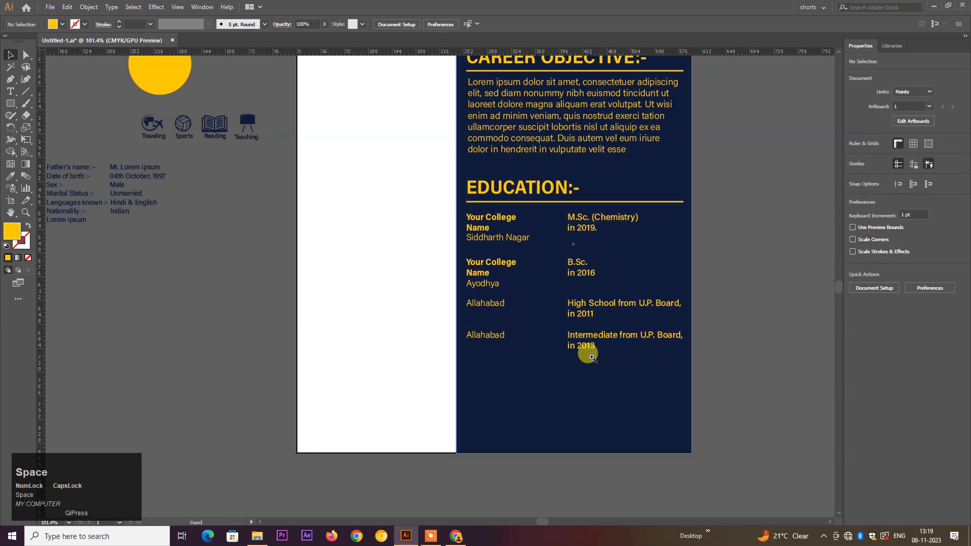
- Duplicate the EDUCATION:- heading and its rule below the education entries
{"action": "left_click_drag", "start_coordinate": [584, 350], "coordinate": [611, 368]}
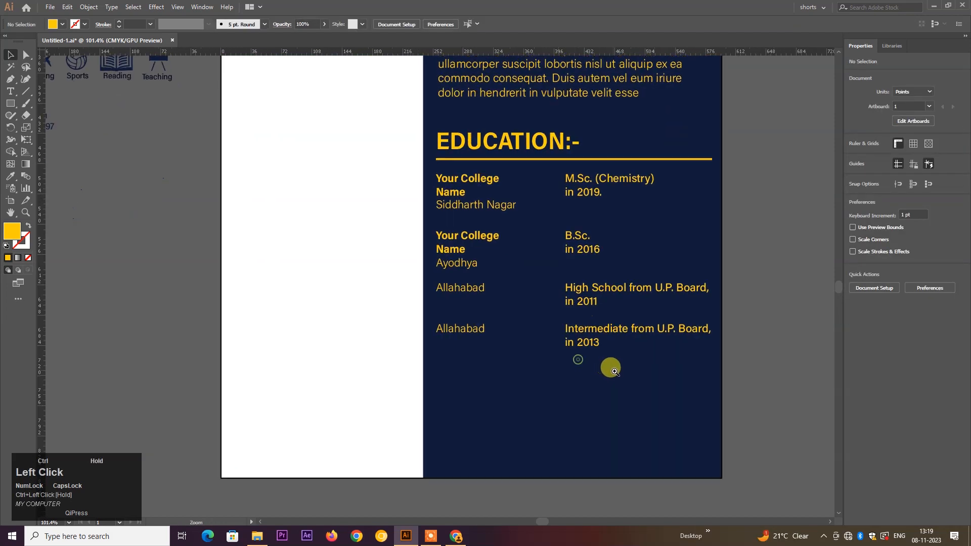
{"action": "left_click", "coordinate": [551, 157]}
{"action": "left_click", "coordinate": [548, 147], "text": "shift"}
{"action": "left_click_drag", "start_coordinate": [548, 146], "coordinate": [551, 381]}
{"action": "left_click", "coordinate": [542, 368]}
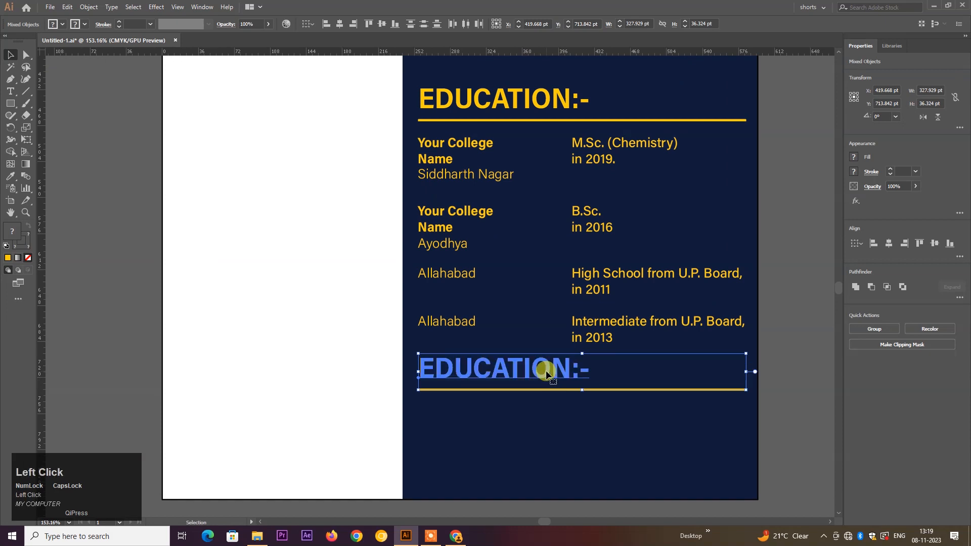
- Replace EDUCATION in the lower heading copy with EXPERIENCE WORK
{"action": "double_click", "coordinate": [551, 368]}
{"action": "double_click", "coordinate": [565, 369]}
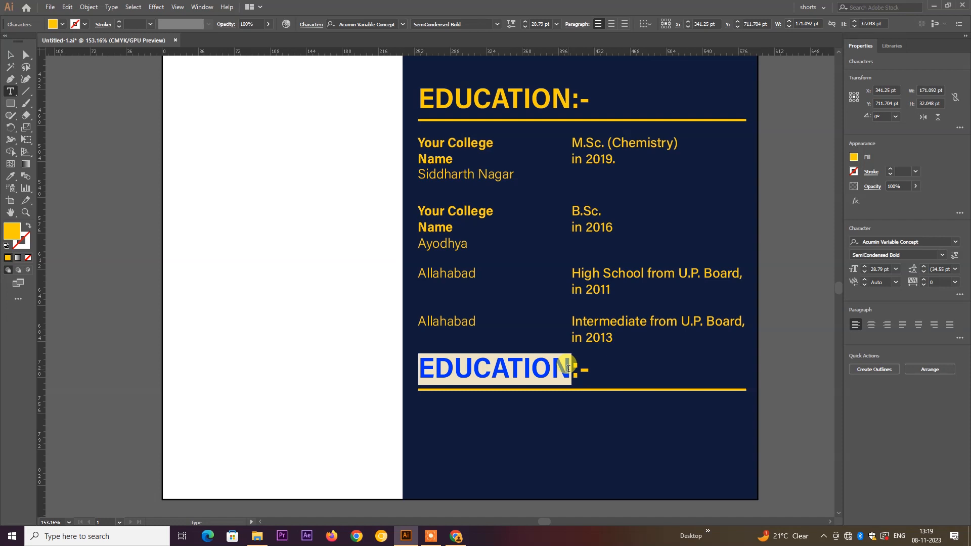
{"action": "type", "text": "E"}
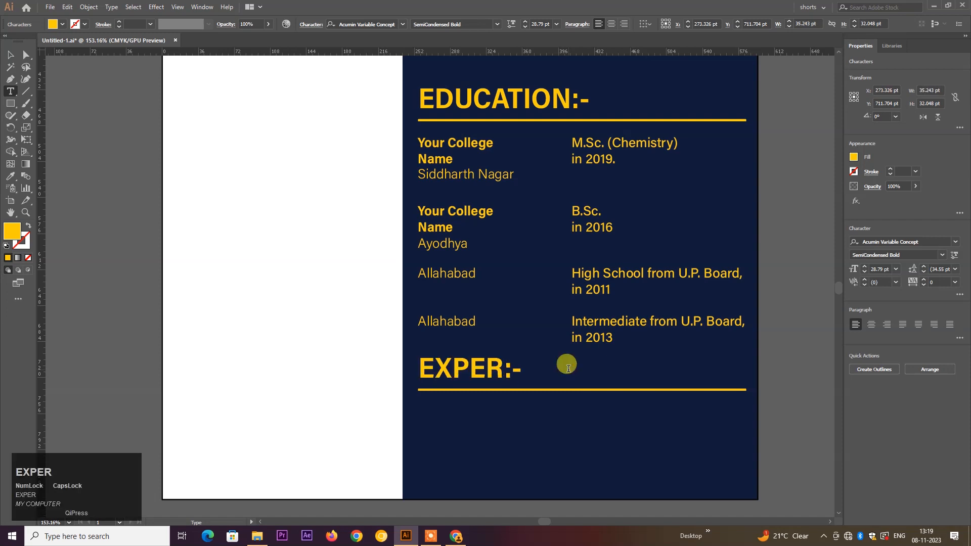
{"action": "type", "text": "XPERI"}
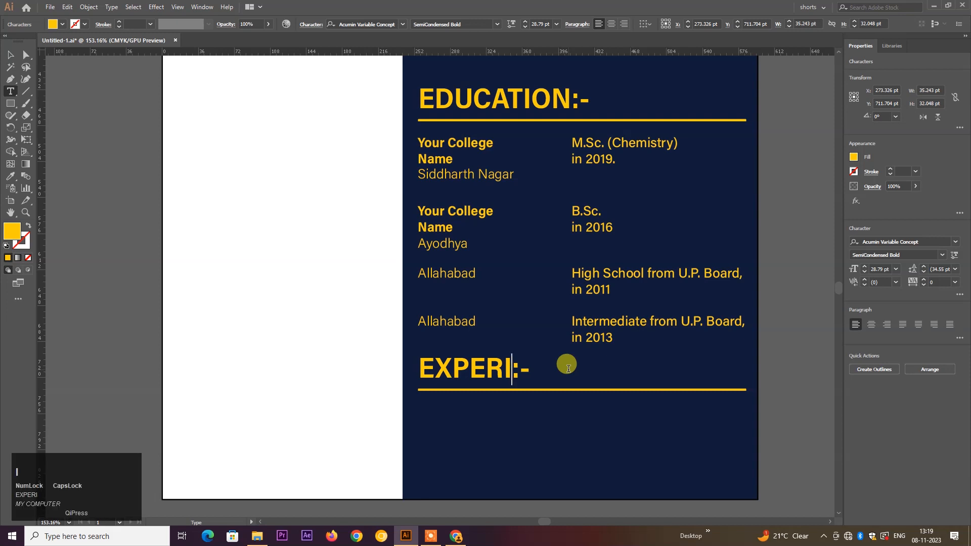
{"action": "type", "text": "ENCE WO"}
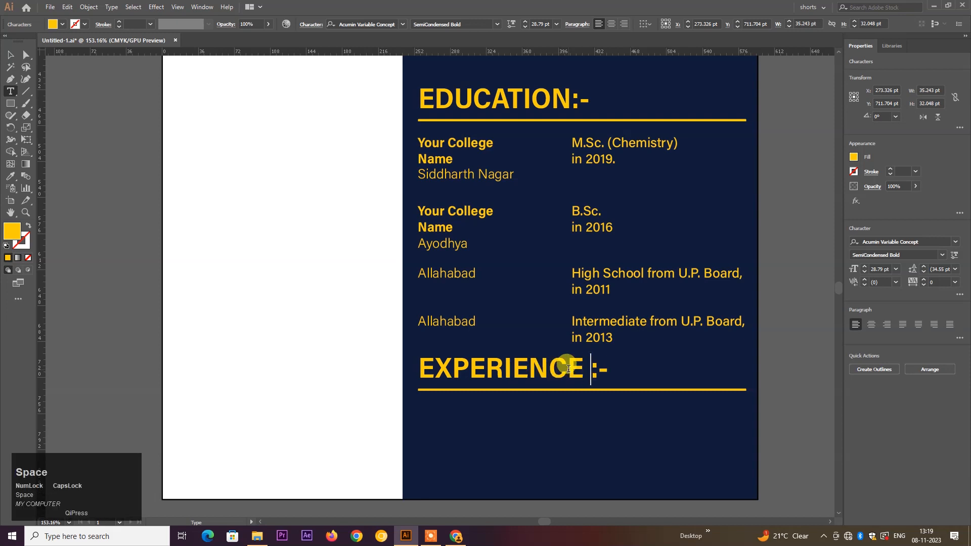
{"action": "type", "text": "RK"}
{"action": "key", "text": "ctrl+Return"}
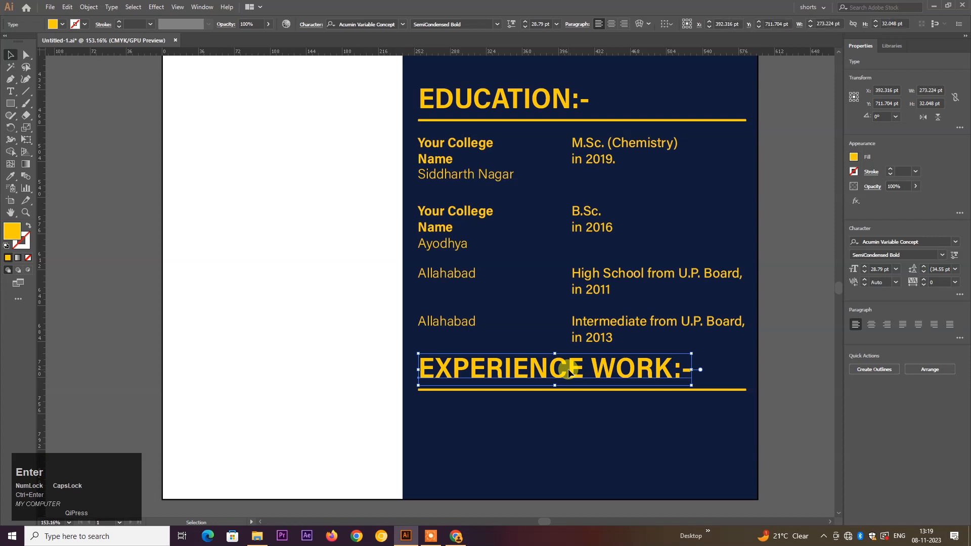
{"action": "scroll", "coordinate": [709, 377], "scroll_direction": "down", "scroll_amount": 3}
{"action": "left_click", "coordinate": [564, 318]}
{"action": "left_click_drag", "start_coordinate": [657, 393], "coordinate": [619, 376]}
{"action": "left_click_drag", "start_coordinate": [604, 390], "coordinate": [553, 419]}
{"action": "left_click", "coordinate": [10, 92]}
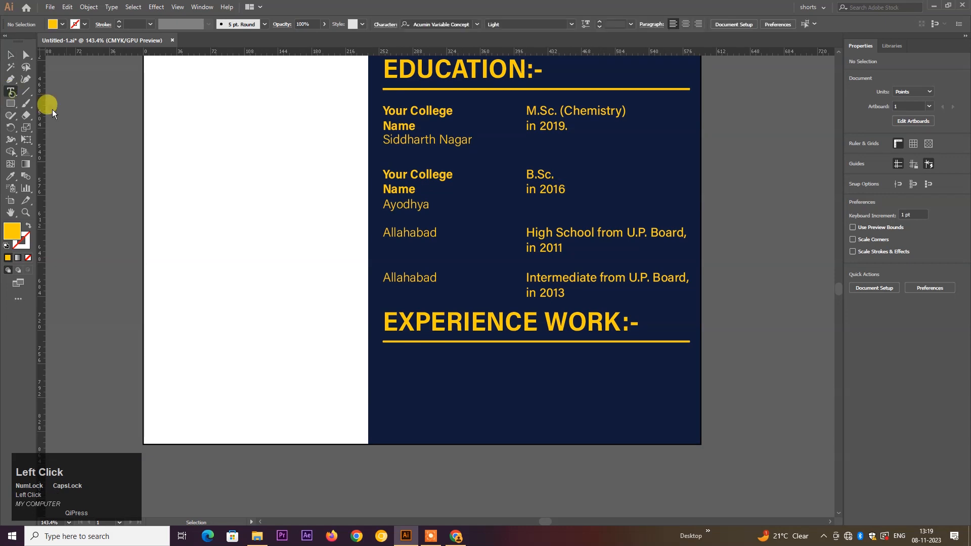
- Fill an area text box under EXPERIENCE WORK:- with lorem ipsum in the career objective's yellow style
{"action": "left_click", "coordinate": [390, 350]}
{"action": "left_click_drag", "start_coordinate": [386, 352], "coordinate": [686, 433]}
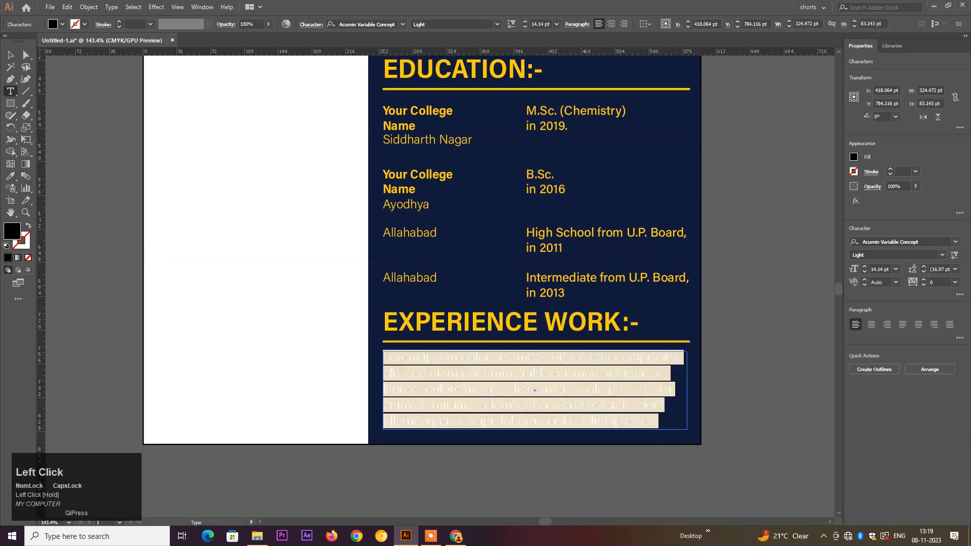
{"action": "left_click", "coordinate": [9, 54]}
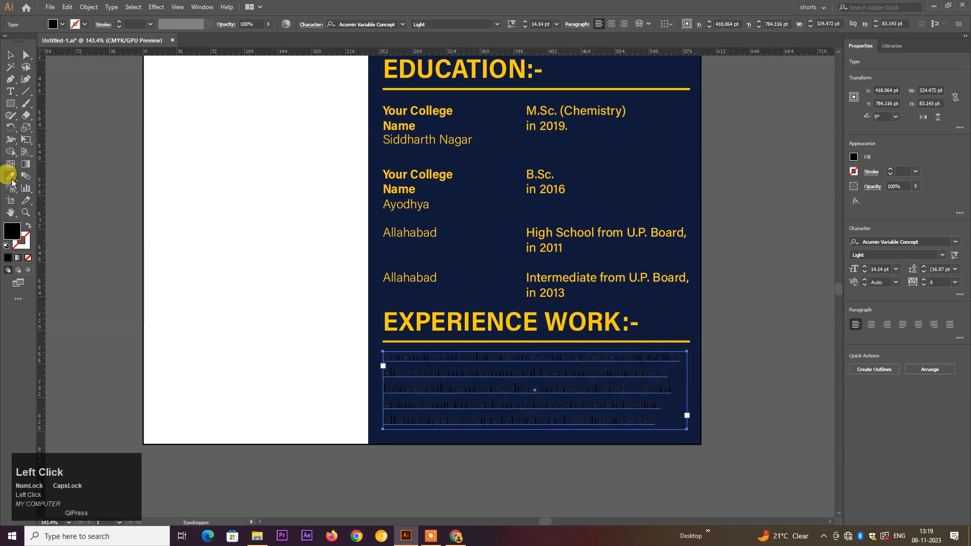
{"action": "scroll", "coordinate": [520, 135], "scroll_direction": "up", "scroll_amount": 3}
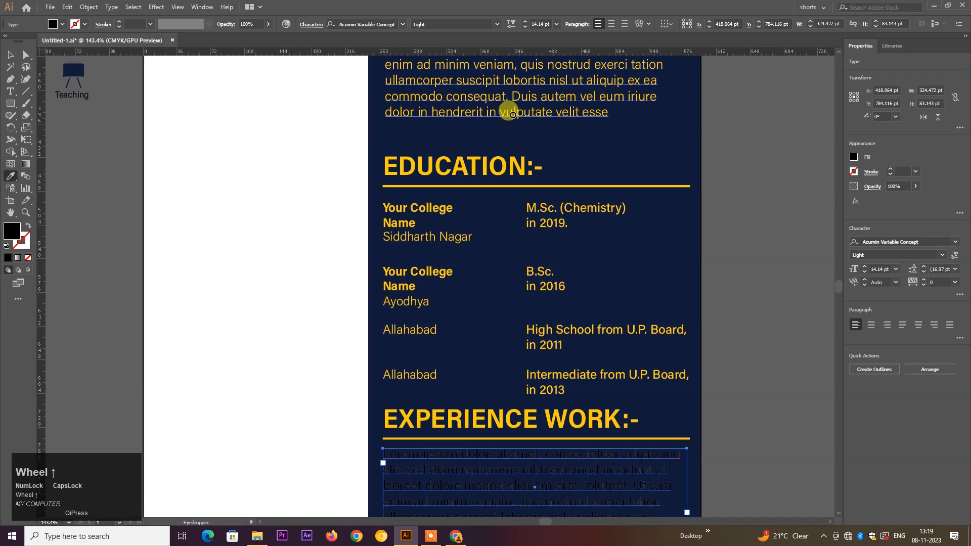
{"action": "left_click", "coordinate": [513, 114]}
{"action": "left_click", "coordinate": [13, 53]}
{"action": "left_click", "coordinate": [94, 155]}
{"action": "scroll", "coordinate": [298, 266], "scroll_direction": "down", "scroll_amount": 3}
{"action": "left_click_drag", "start_coordinate": [371, 260], "coordinate": [518, 282]}
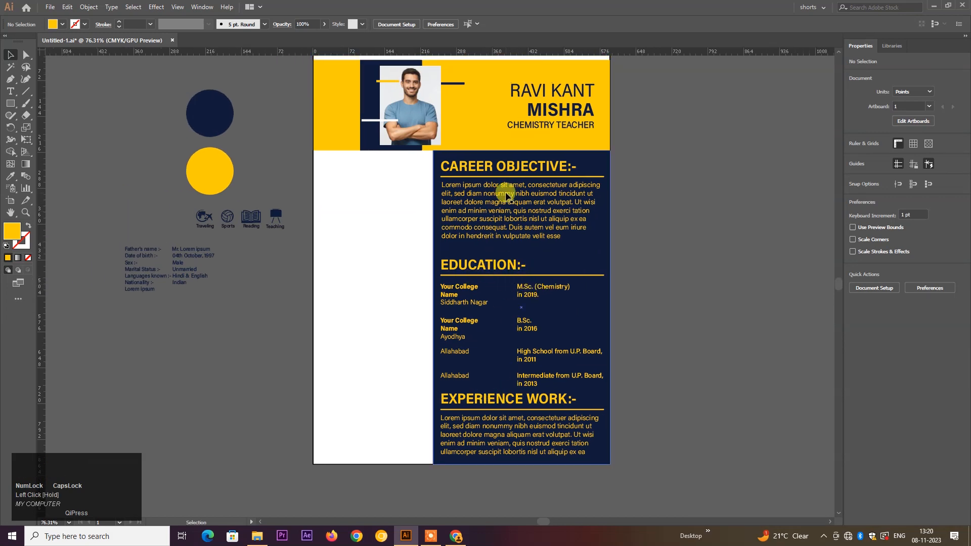
{"action": "left_click", "coordinate": [505, 270]}
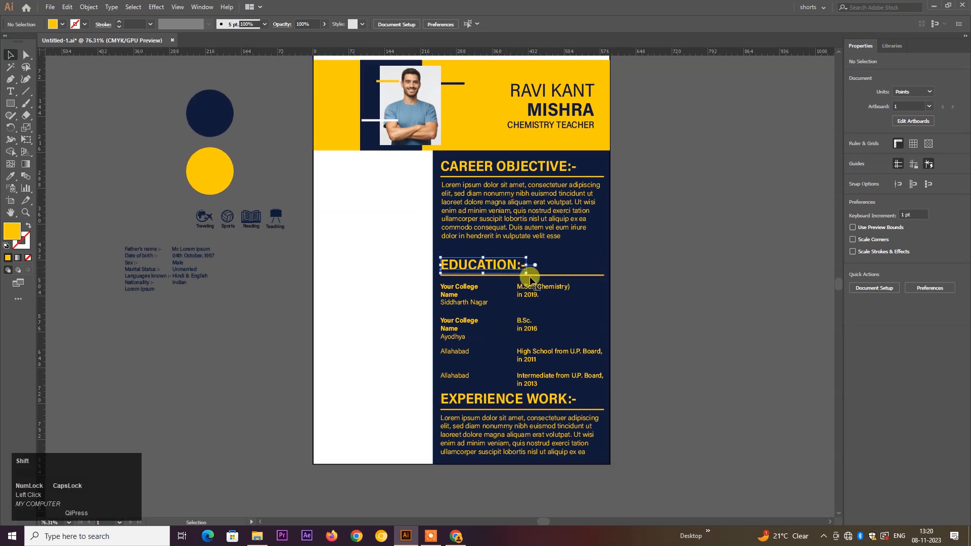
{"action": "left_click", "coordinate": [544, 275], "text": "shift"}
{"action": "left_click", "coordinate": [541, 287], "text": "shift"}
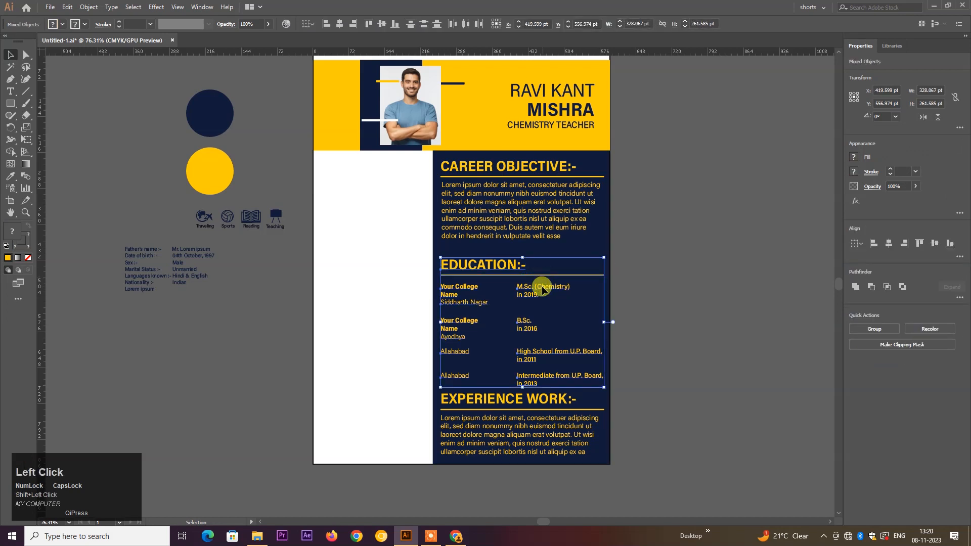
{"action": "key", "text": "Up"}
{"action": "key", "text": "Up"}
{"action": "key", "text": "Up"}
{"action": "key", "text": "Up"}
{"action": "key", "text": "Up"}
{"action": "key", "text": "Up"}
{"action": "key", "text": "Up"}
{"action": "key", "text": "Up"}
{"action": "key", "text": "Up"}
{"action": "key", "text": "Up"}
{"action": "key", "text": "Up"}
{"action": "key", "text": "Up"}
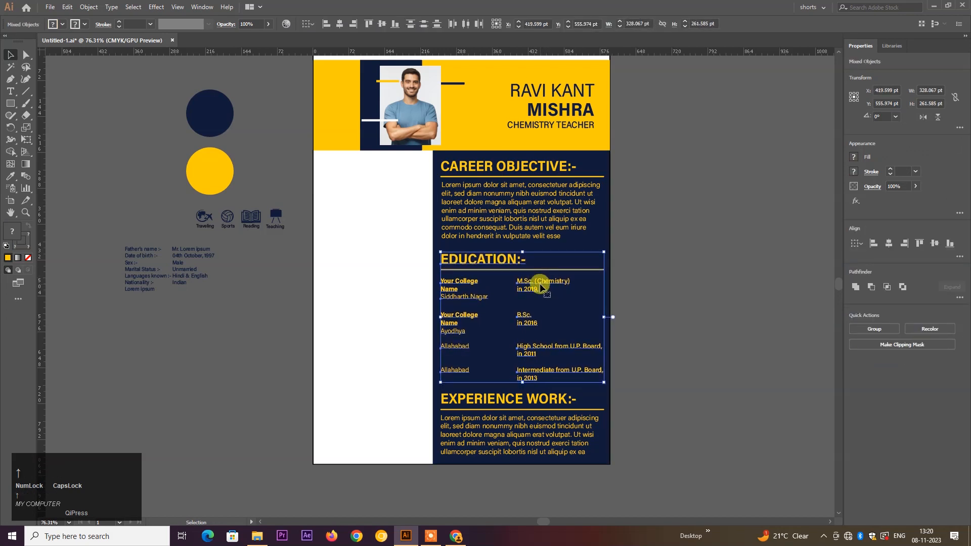
{"action": "key", "text": "Down"}
{"action": "key", "text": "Down"}
{"action": "key", "text": "Down"}
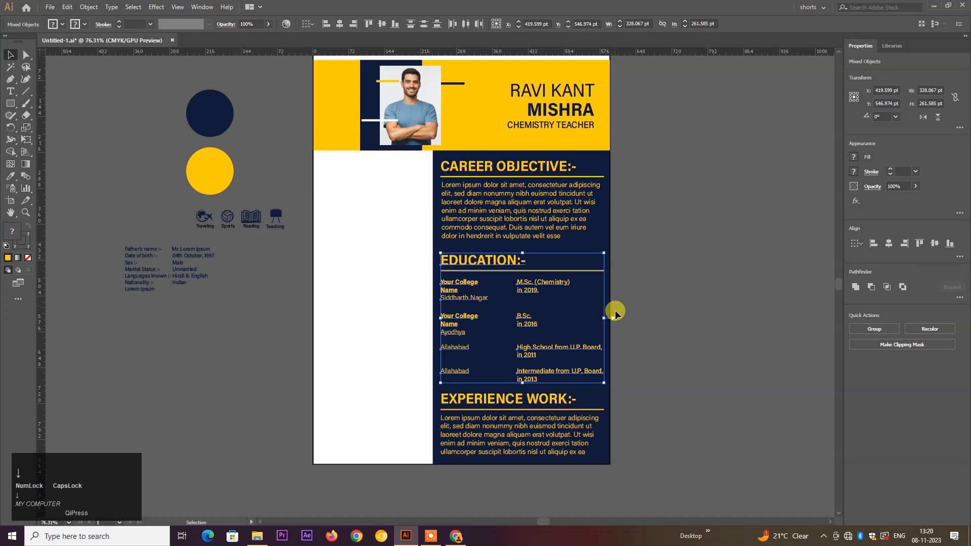
{"action": "left_click", "coordinate": [633, 320]}
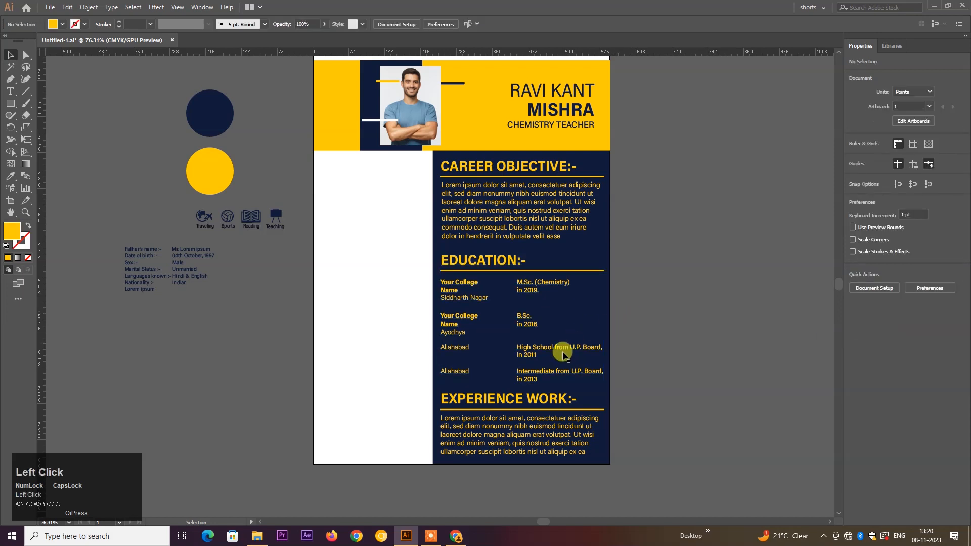
{"action": "left_click", "coordinate": [506, 262]}
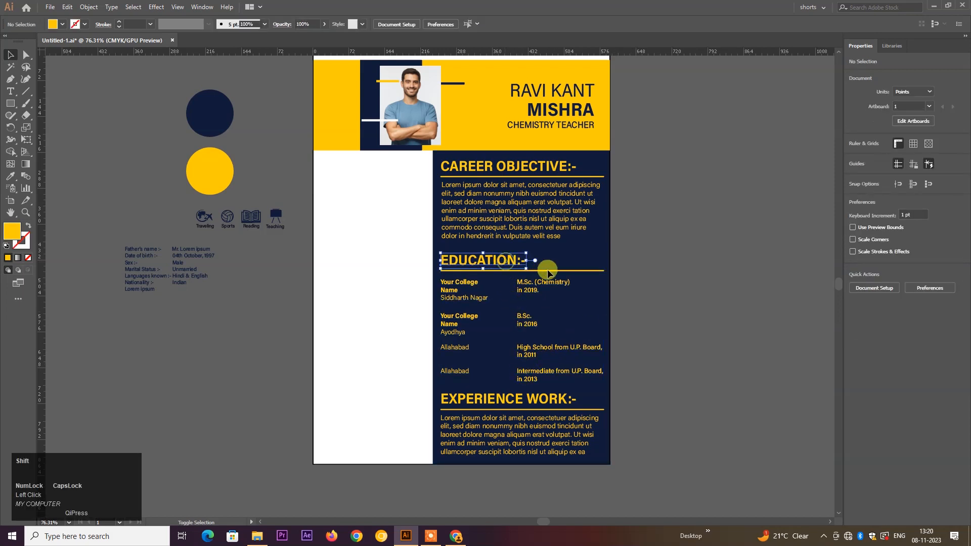
{"action": "left_click", "coordinate": [547, 271], "text": "shift"}
{"action": "left_click", "coordinate": [548, 286], "text": "shift"}
{"action": "left_click_drag", "start_coordinate": [550, 282], "coordinate": [550, 278]}
{"action": "left_click", "coordinate": [661, 298]}
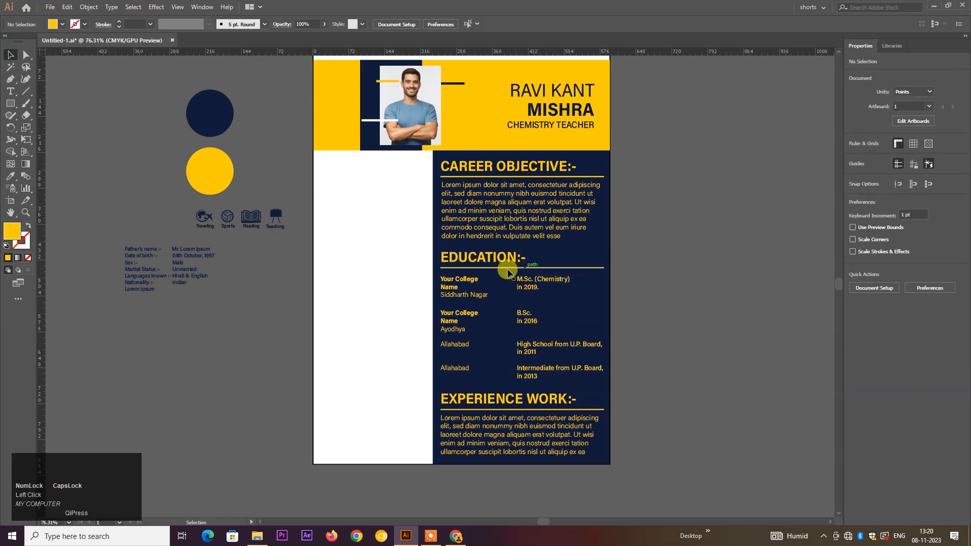
{"action": "key", "text": "space"}
{"action": "left_click_drag", "start_coordinate": [399, 254], "coordinate": [443, 269]}
{"action": "key", "text": "ctrl+space"}
{"action": "left_click", "coordinate": [443, 271], "text": "ctrl"}
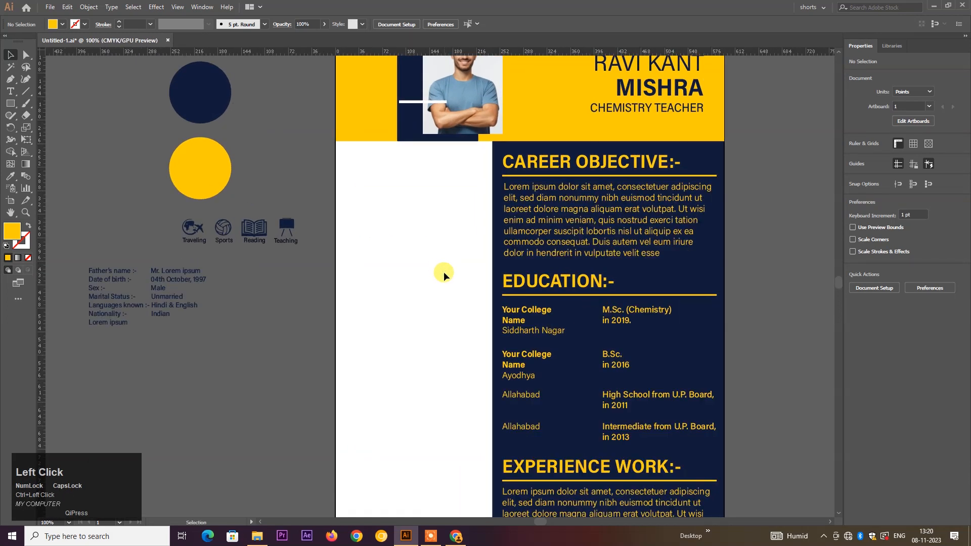
- Copy the CAREER OBJECTIVE:- heading and underline into the left column and scale them down
{"action": "left_click", "coordinate": [630, 175]}
{"action": "left_click", "coordinate": [624, 166], "text": "shift"}
{"action": "left_click_drag", "start_coordinate": [624, 166], "coordinate": [373, 160]}
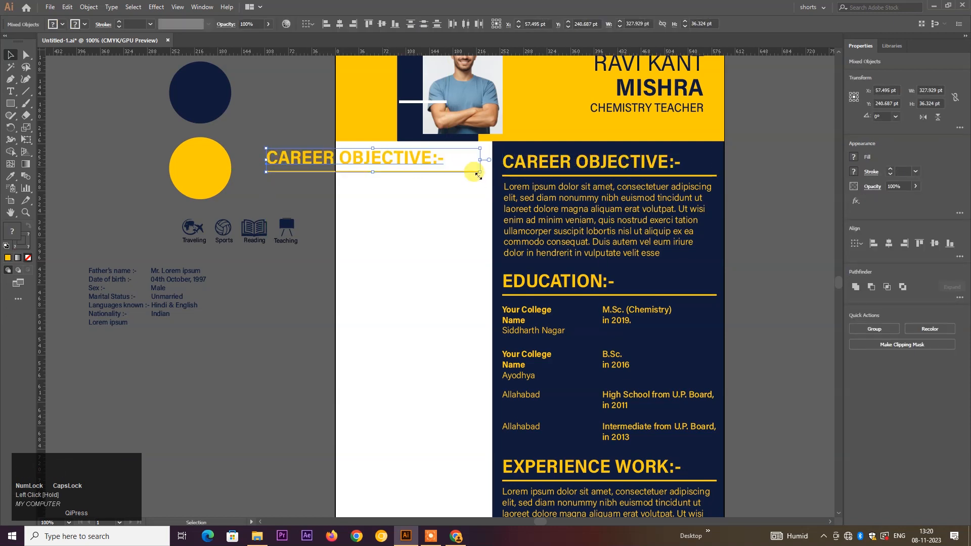
{"action": "left_click_drag", "start_coordinate": [481, 172], "coordinate": [441, 159]}
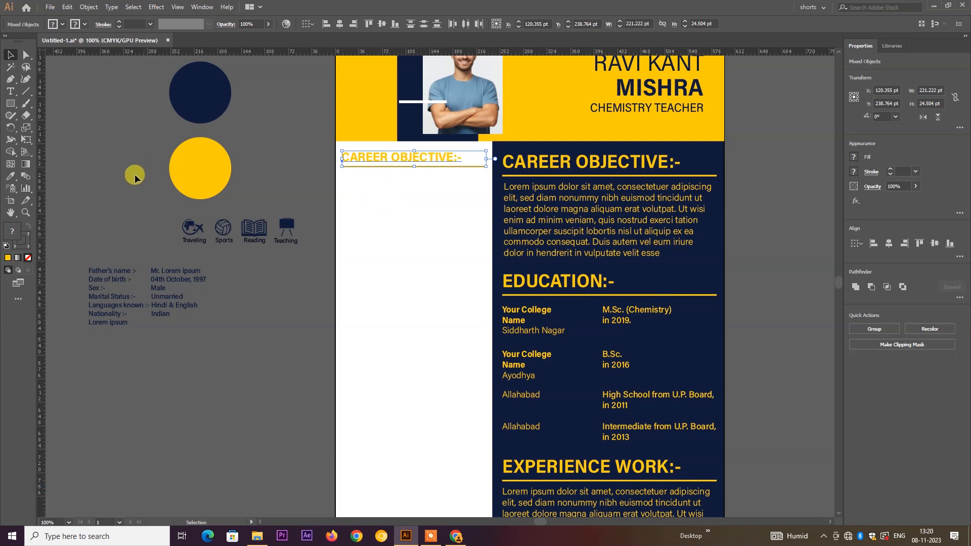
- Colour the copied heading text navy using the Eyedropper
{"action": "left_click", "coordinate": [10, 177]}
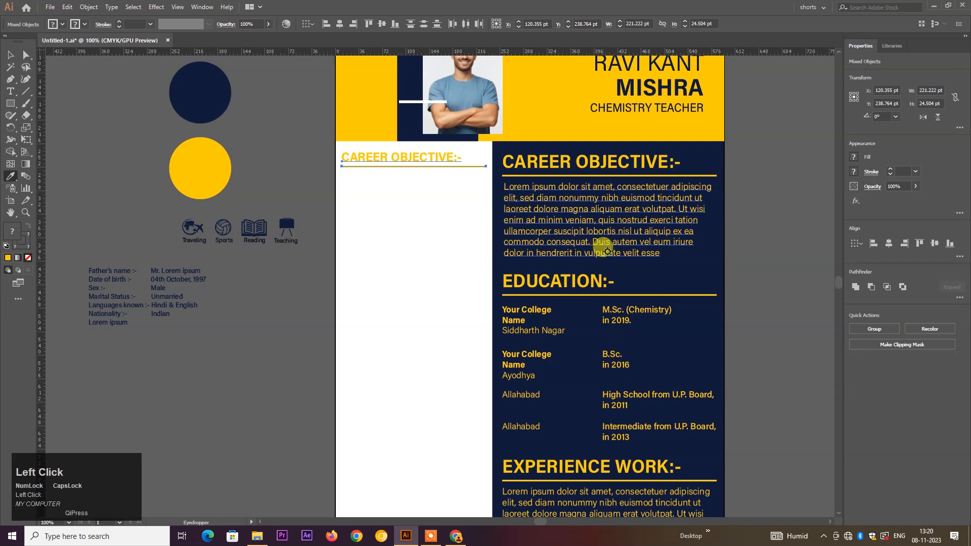
{"action": "left_click", "coordinate": [643, 274]}
{"action": "left_click", "coordinate": [10, 55]}
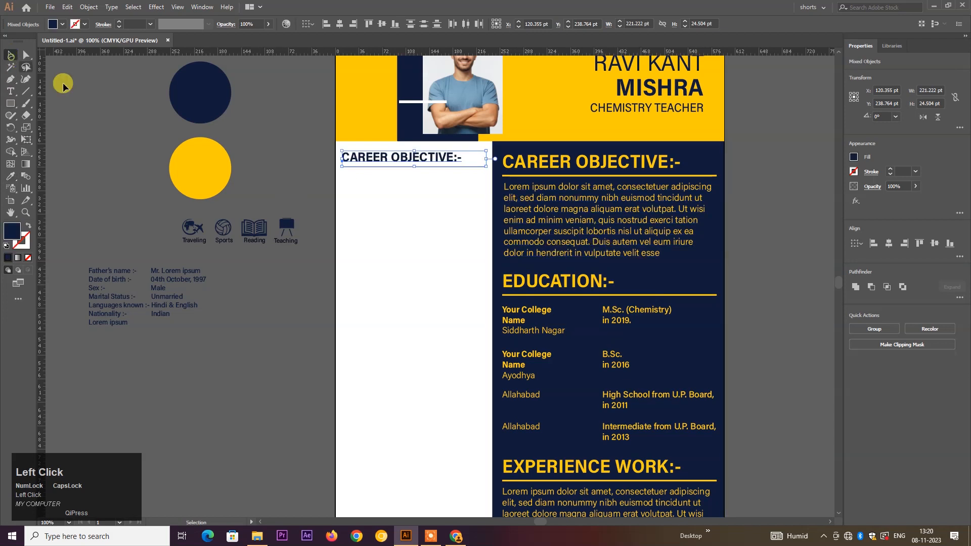
{"action": "left_click", "coordinate": [373, 148], "text": "ctrl"}
{"action": "left_click_drag", "start_coordinate": [372, 145], "coordinate": [450, 229]}
{"action": "left_click", "coordinate": [429, 184]}
- Give the underline the yellow 2 pt stroke and move it lower
{"action": "left_click", "coordinate": [430, 184]}
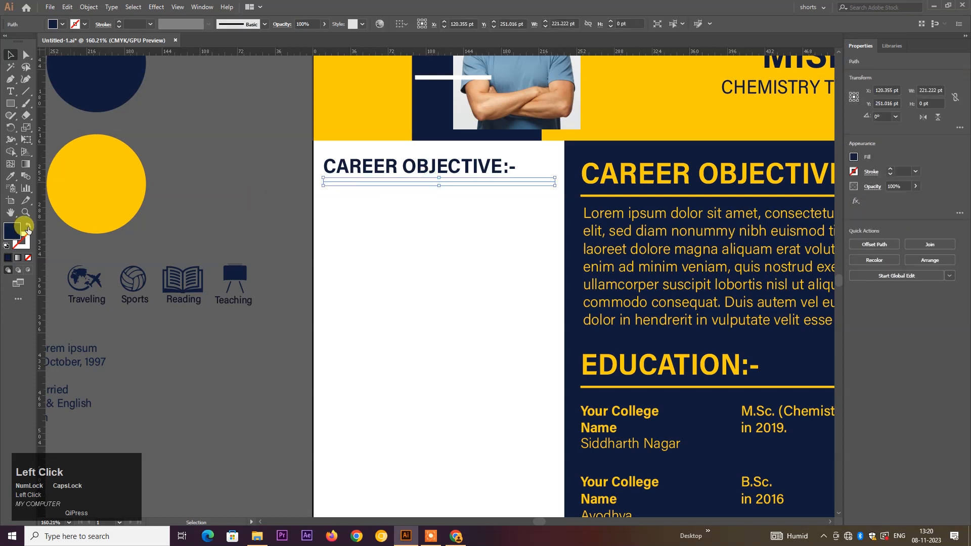
{"action": "left_click", "coordinate": [23, 242]}
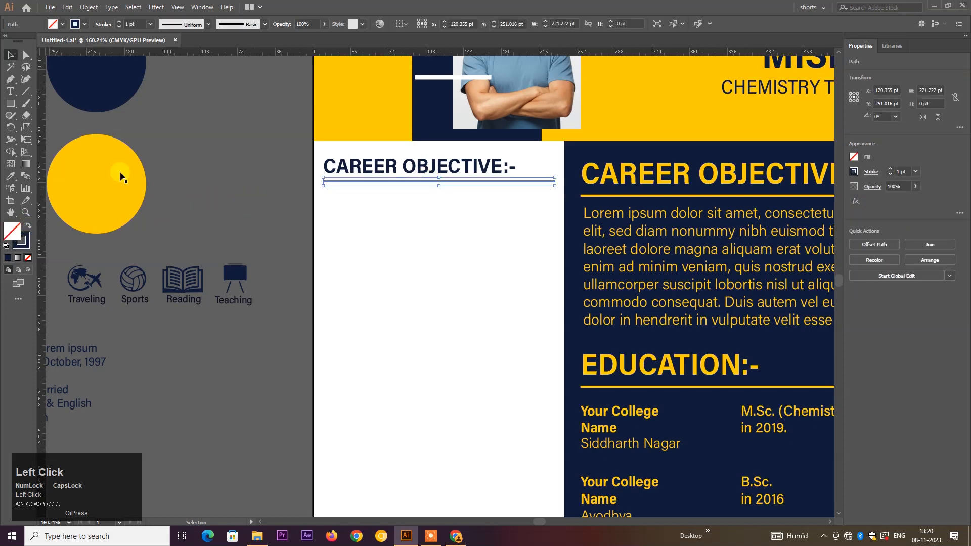
{"action": "left_click", "coordinate": [11, 176]}
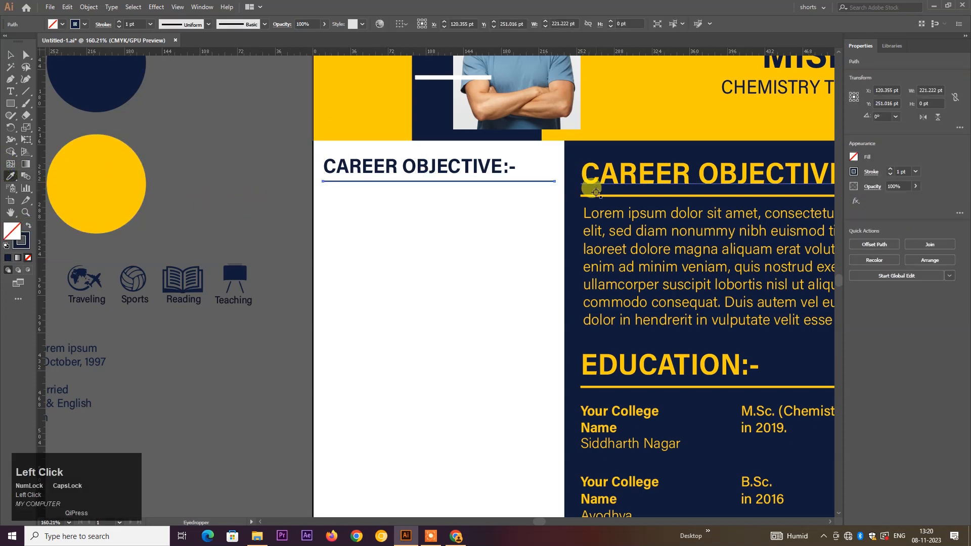
{"action": "left_click", "coordinate": [597, 190]}
{"action": "left_click", "coordinate": [11, 58]}
{"action": "left_click", "coordinate": [264, 123]}
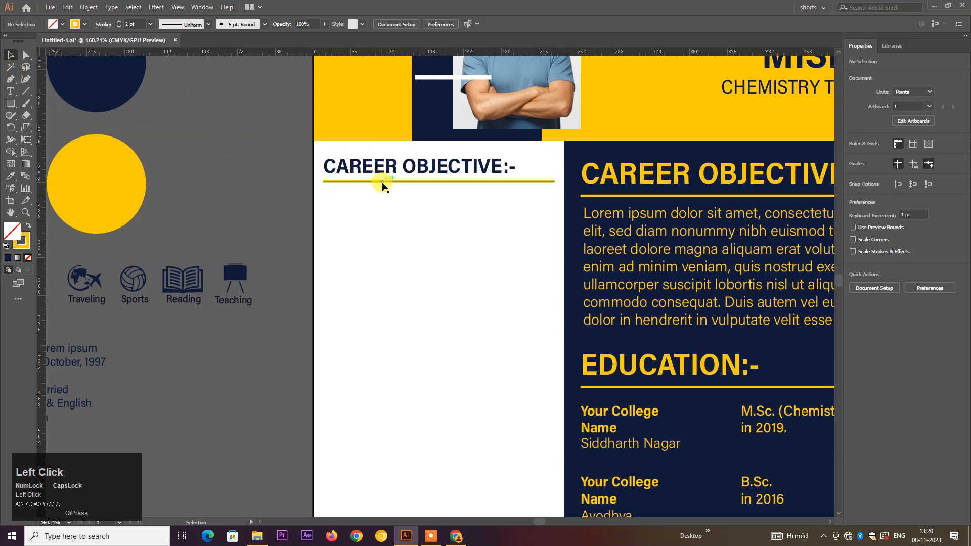
{"action": "left_click_drag", "start_coordinate": [382, 183], "coordinate": [381, 195]}
{"action": "left_click", "coordinate": [404, 168]}
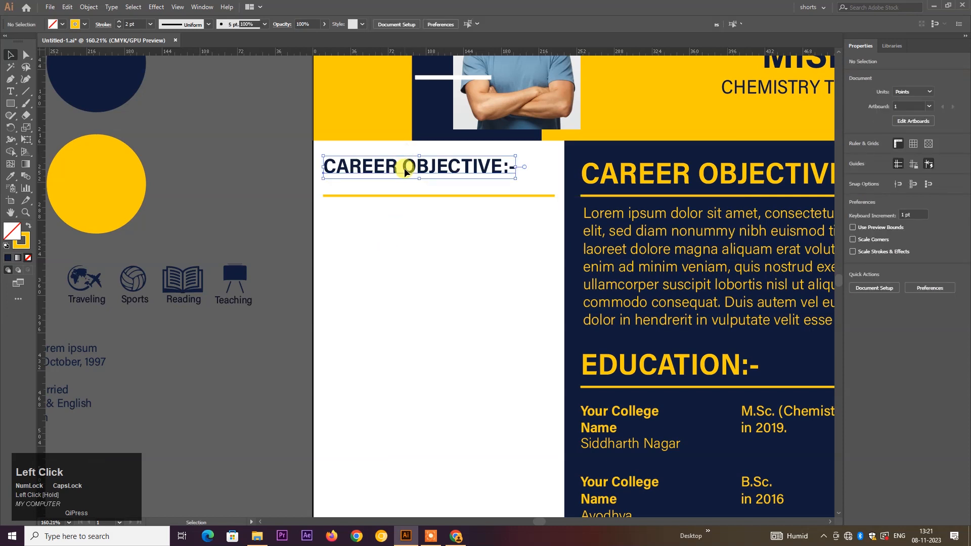
- Lower the heading onto its underline and replace CAREER OBJECTIVE with the misspelled ADRESS
{"action": "left_click_drag", "start_coordinate": [405, 172], "coordinate": [404, 178]}
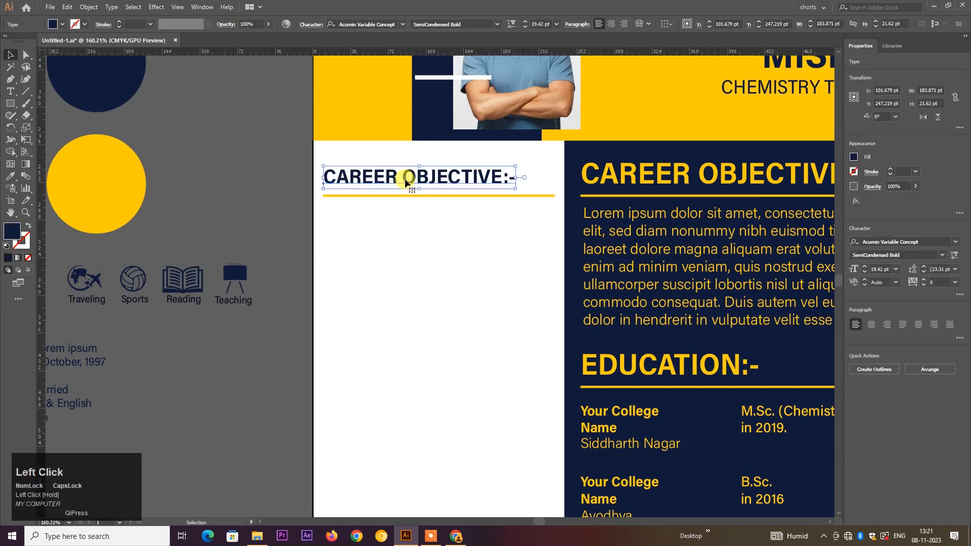
{"action": "double_click", "coordinate": [404, 178]}
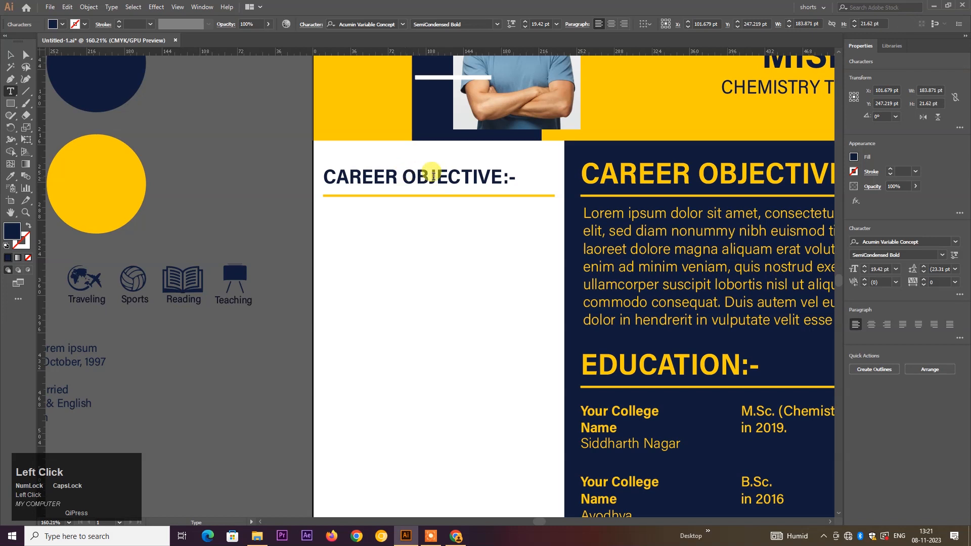
{"action": "double_click", "coordinate": [496, 177]}
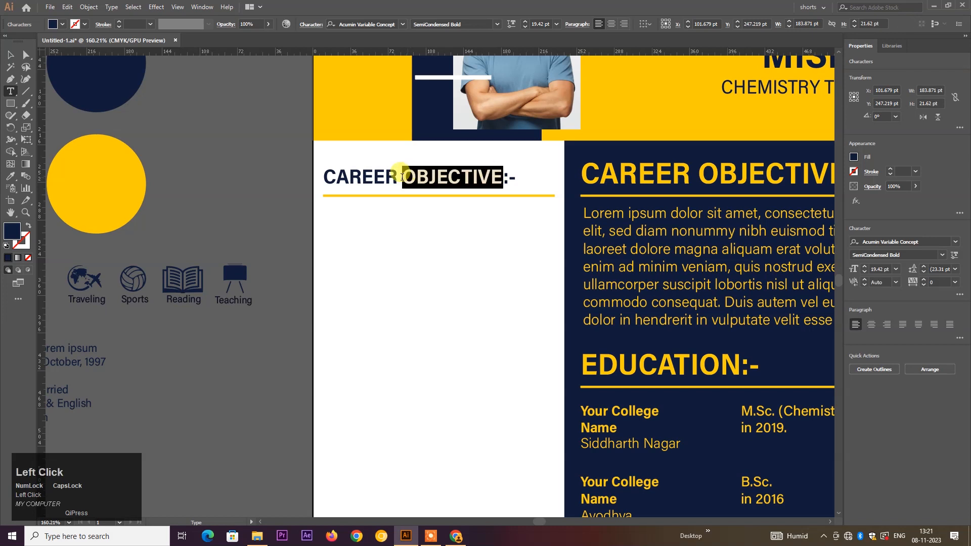
{"action": "left_click", "coordinate": [402, 177]}
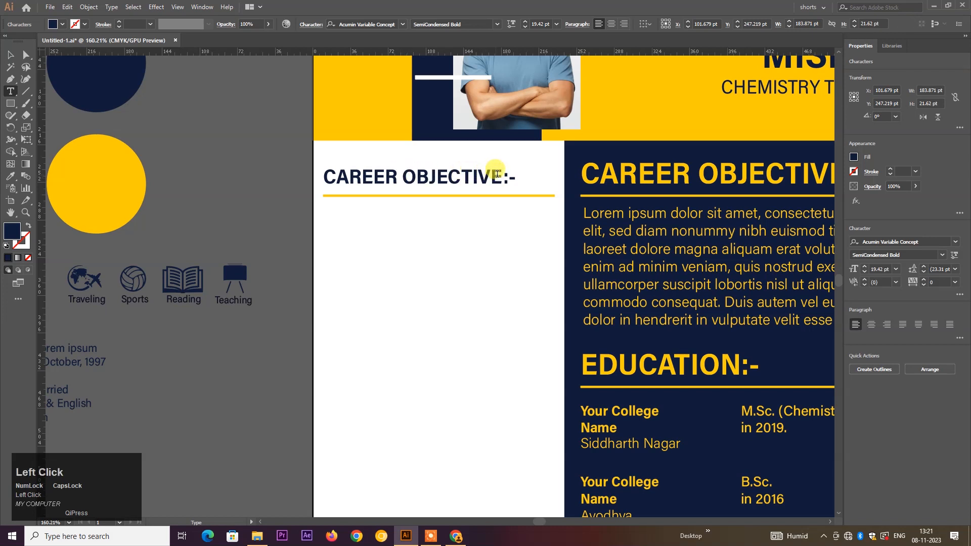
{"action": "left_click_drag", "start_coordinate": [500, 175], "coordinate": [318, 181]}
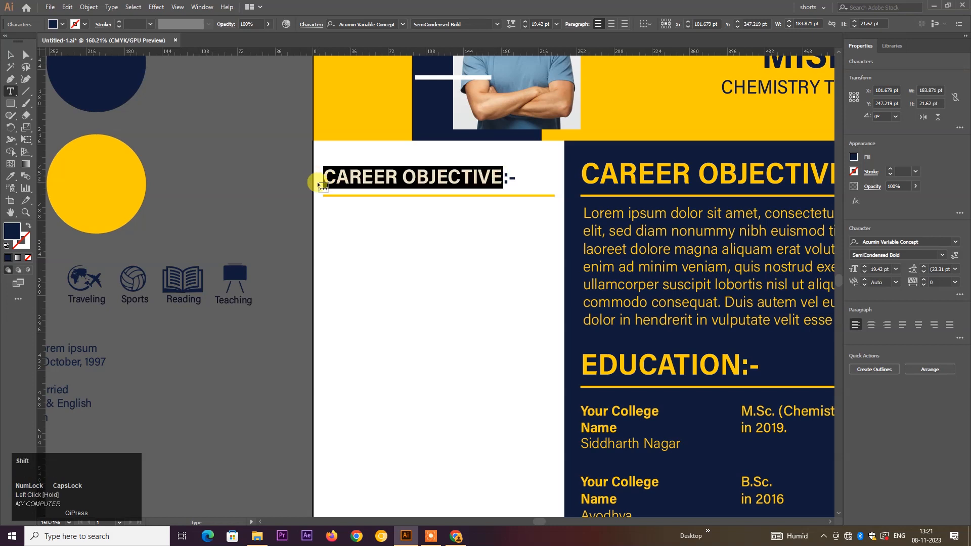
{"action": "type", "text": "a"}
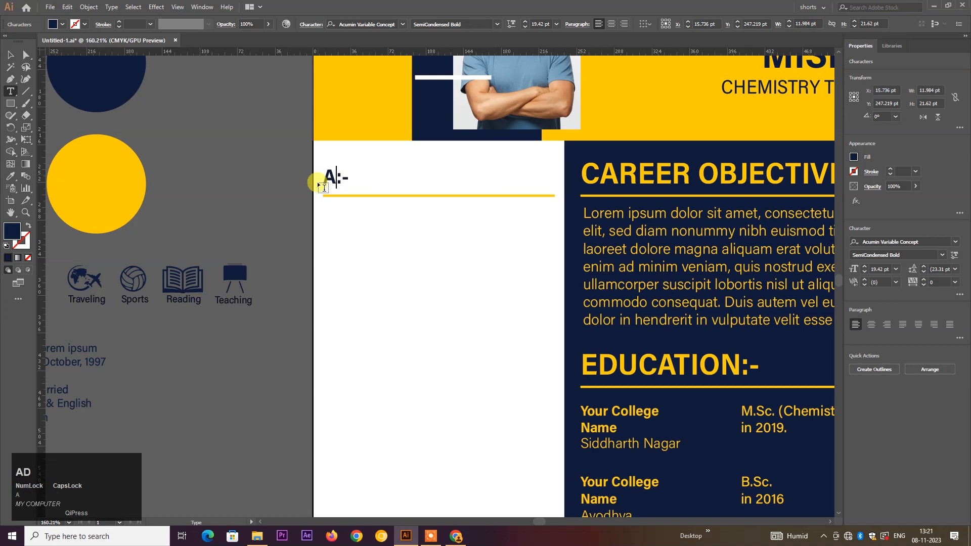
{"action": "type", "text": "DRESS"}
{"action": "key", "text": "Escape"}
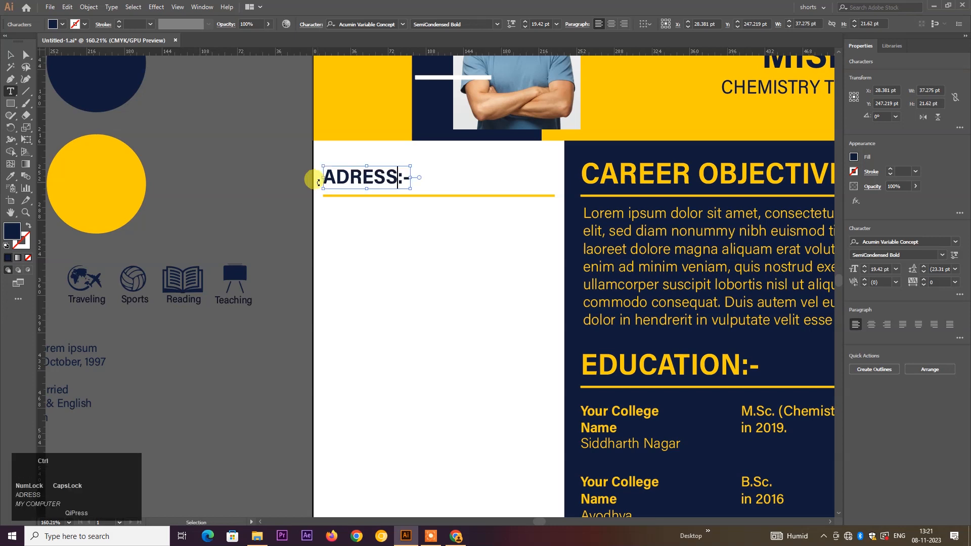
{"action": "left_click", "coordinate": [277, 172]}
{"action": "scroll", "coordinate": [277, 169], "scroll_direction": "down", "scroll_amount": 3}
{"action": "left_click_drag", "start_coordinate": [298, 185], "coordinate": [429, 199]}
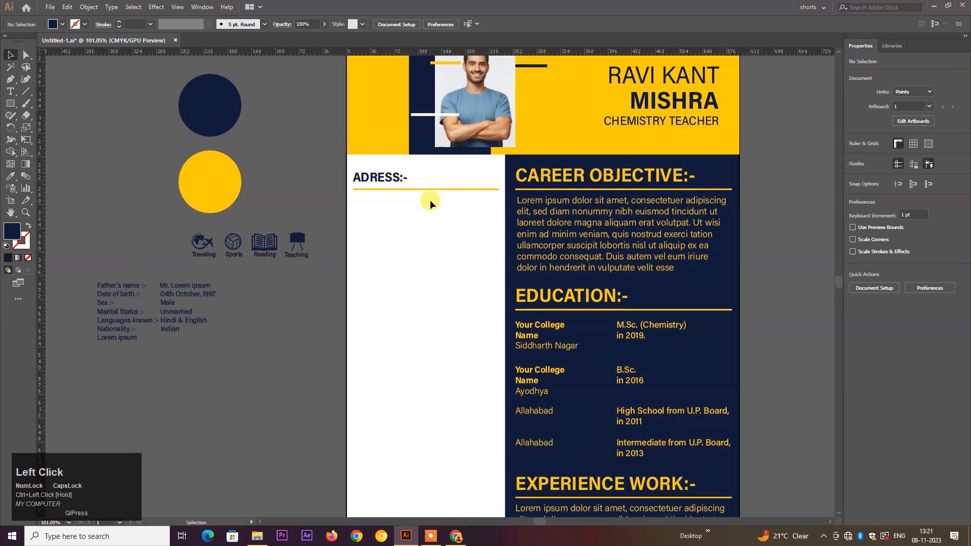
- Correct the heading's spelling to ADDRESS:-
{"action": "key", "text": "F7"}
{"action": "left_click", "coordinate": [368, 178]}
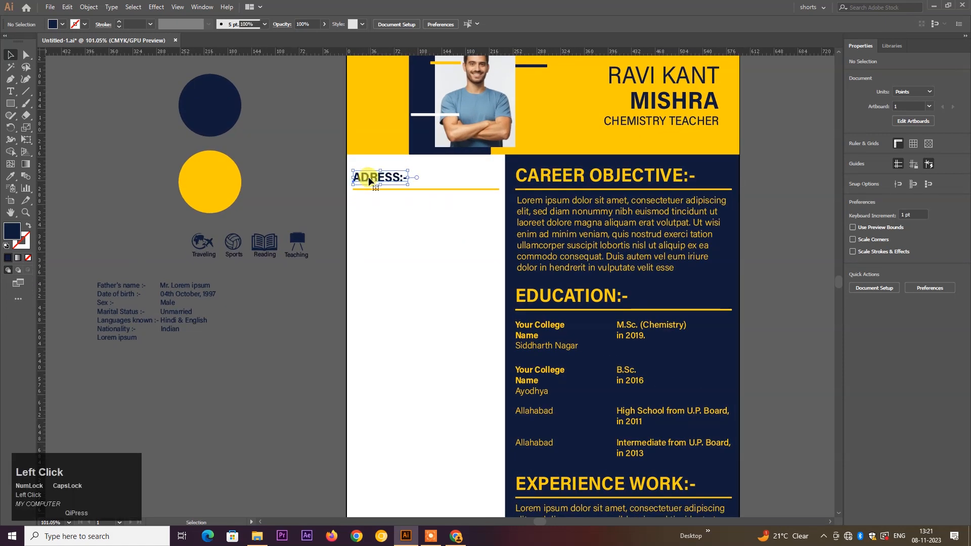
{"action": "double_click", "coordinate": [368, 176]}
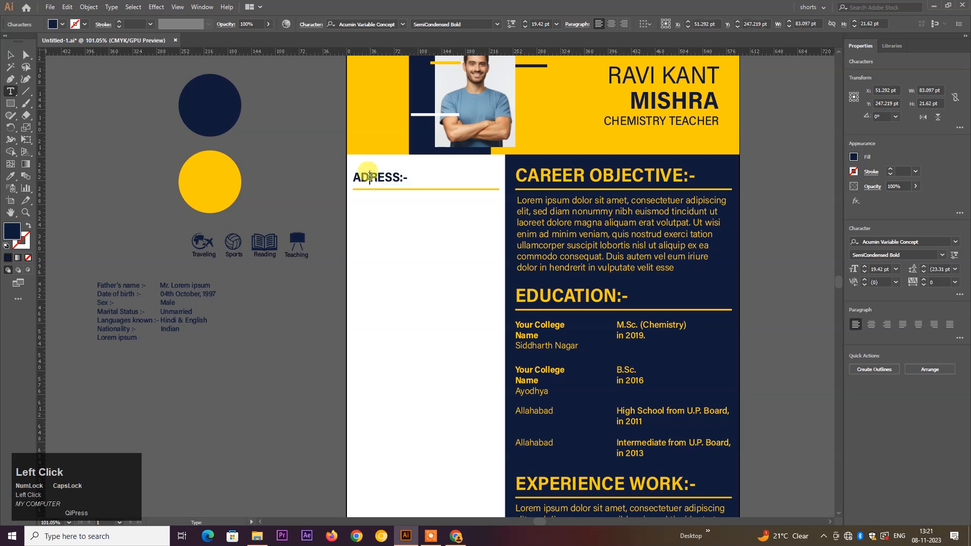
{"action": "type", "text": "D"}
{"action": "key", "text": "Escape"}
{"action": "left_click", "coordinate": [379, 221]}
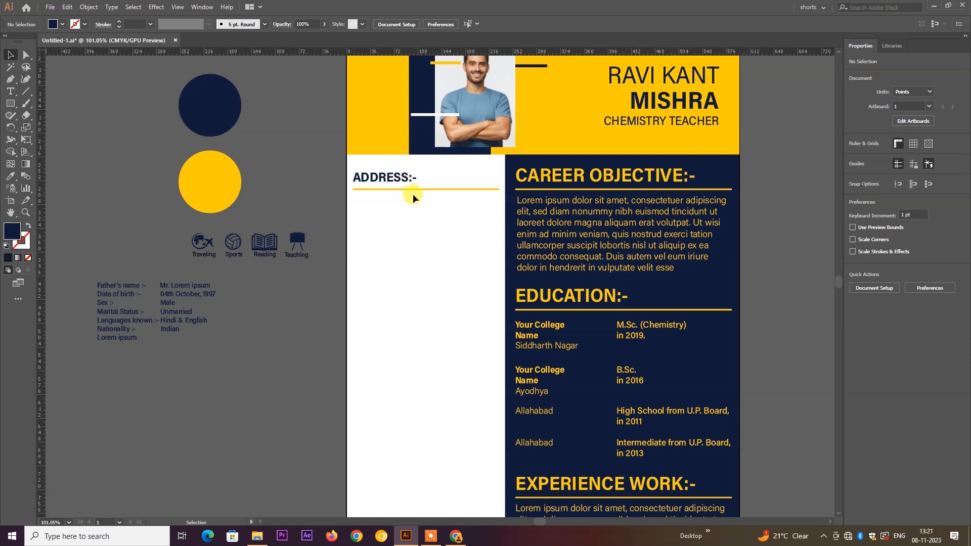
{"action": "scroll", "coordinate": [347, 218], "scroll_direction": "down", "scroll_amount": 2}
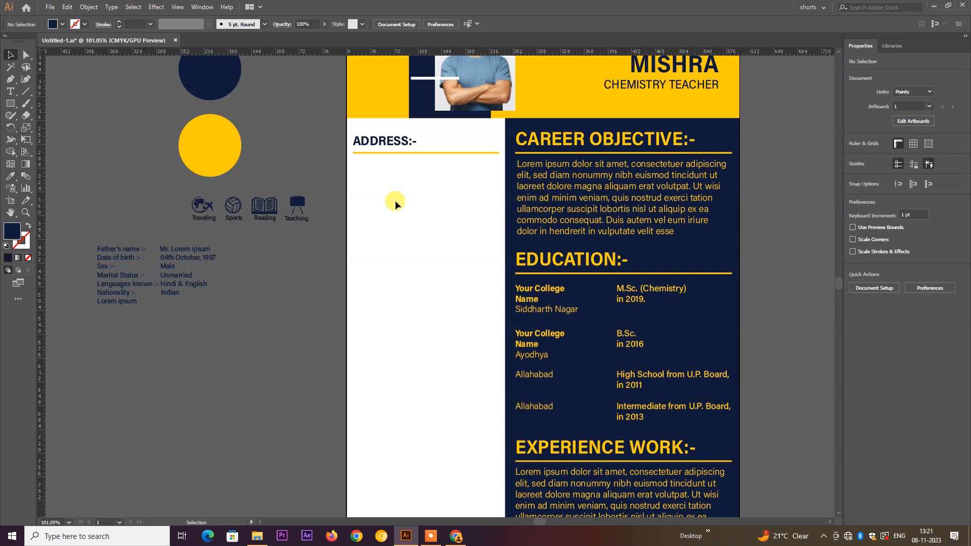
{"action": "scroll", "coordinate": [270, 256], "scroll_direction": "down", "scroll_amount": 3}
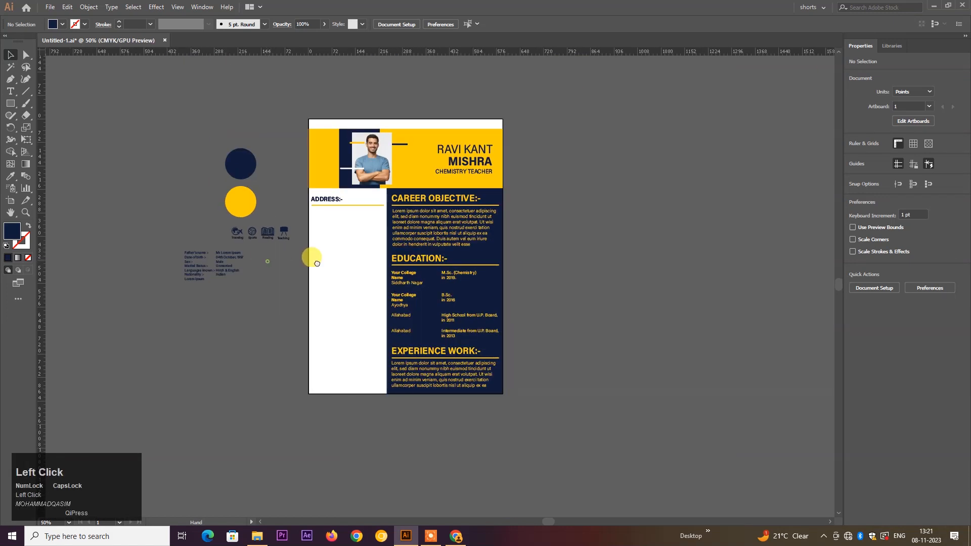
- Add a lorem ipsum area text box under ADDRESS:- and duplicate the heading and rule below it
{"action": "left_click_drag", "start_coordinate": [280, 258], "coordinate": [330, 259]}
{"action": "left_click_drag", "start_coordinate": [374, 198], "coordinate": [455, 270]}
{"action": "key", "text": "F7"}
{"action": "key", "text": "ctrl+0"}
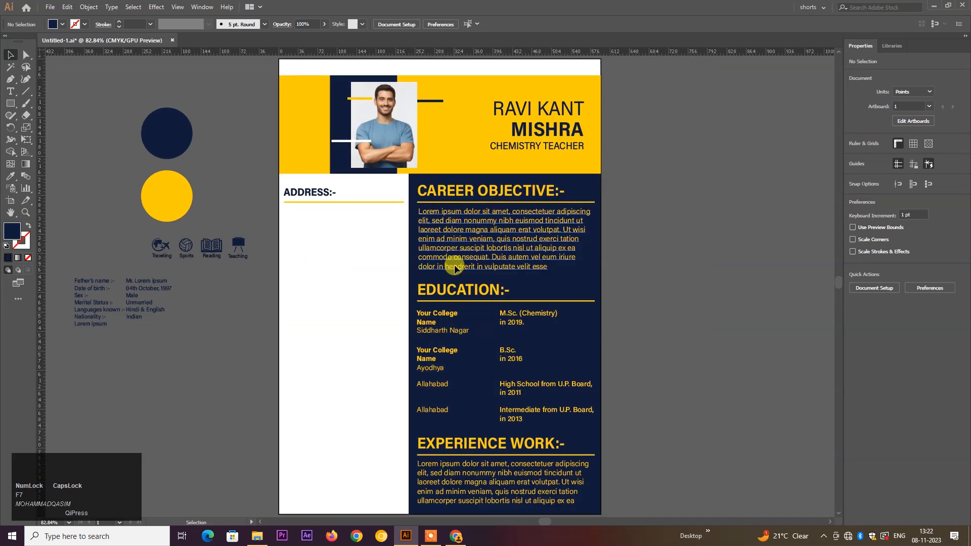
{"action": "key", "text": "F7"}
{"action": "left_click", "coordinate": [10, 91]}
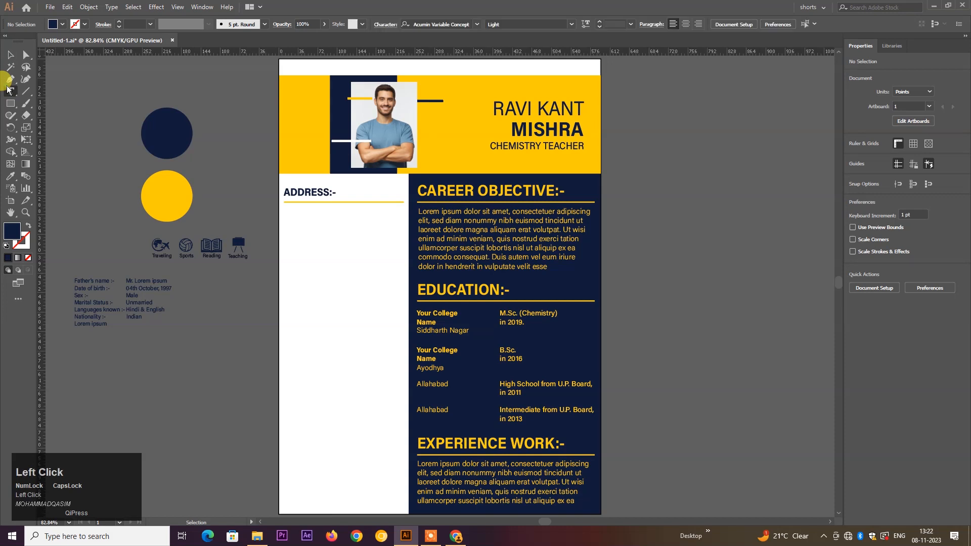
{"action": "left_click_drag", "start_coordinate": [286, 210], "coordinate": [405, 269]}
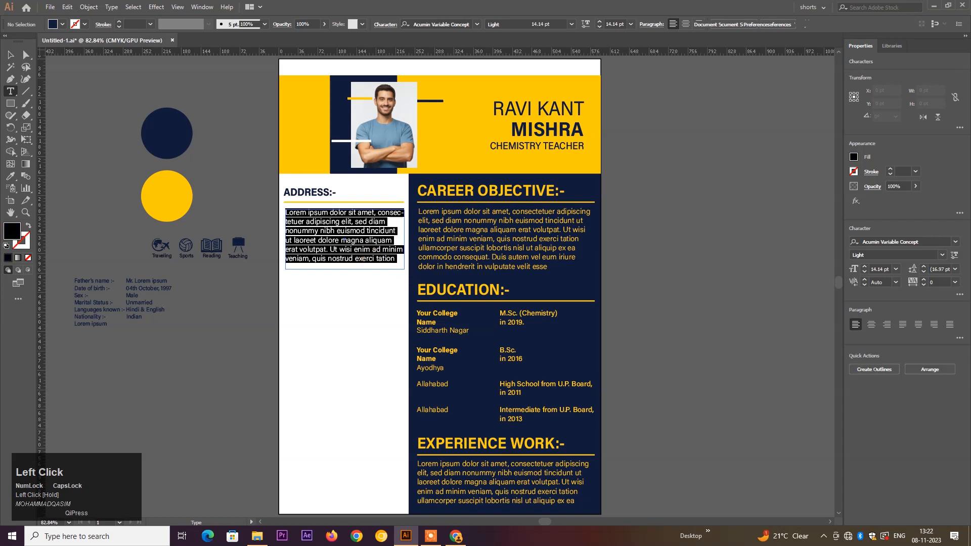
{"action": "left_click", "coordinate": [10, 54]}
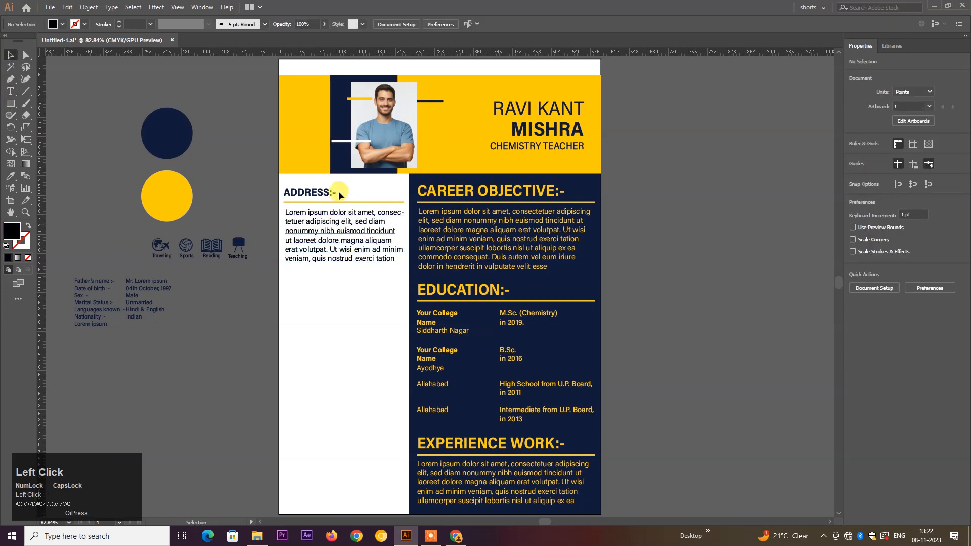
{"action": "left_click_drag", "start_coordinate": [307, 199], "coordinate": [306, 293]}
{"action": "left_click", "coordinate": [319, 330], "text": "ctrl"}
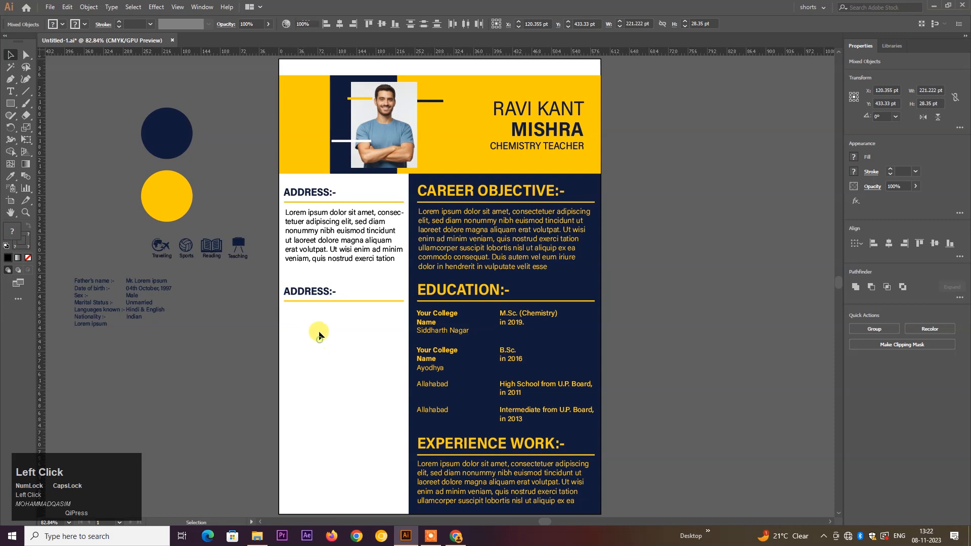
- Replace ADDRESS in the lower heading copy with PERSONAL DETAILS
{"action": "left_click", "coordinate": [365, 318], "text": "ctrl"}
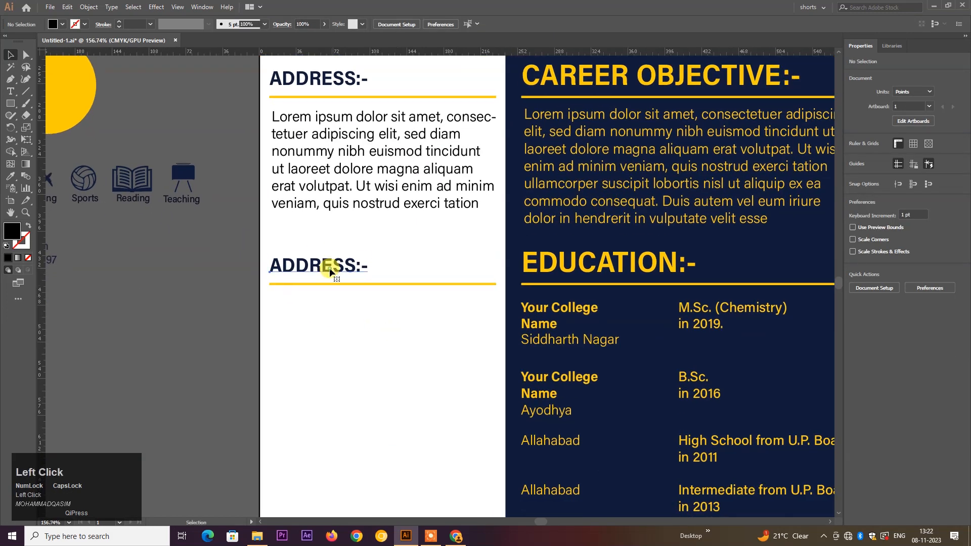
{"action": "double_click", "coordinate": [359, 264]}
{"action": "left_click_drag", "start_coordinate": [356, 264], "coordinate": [286, 261]}
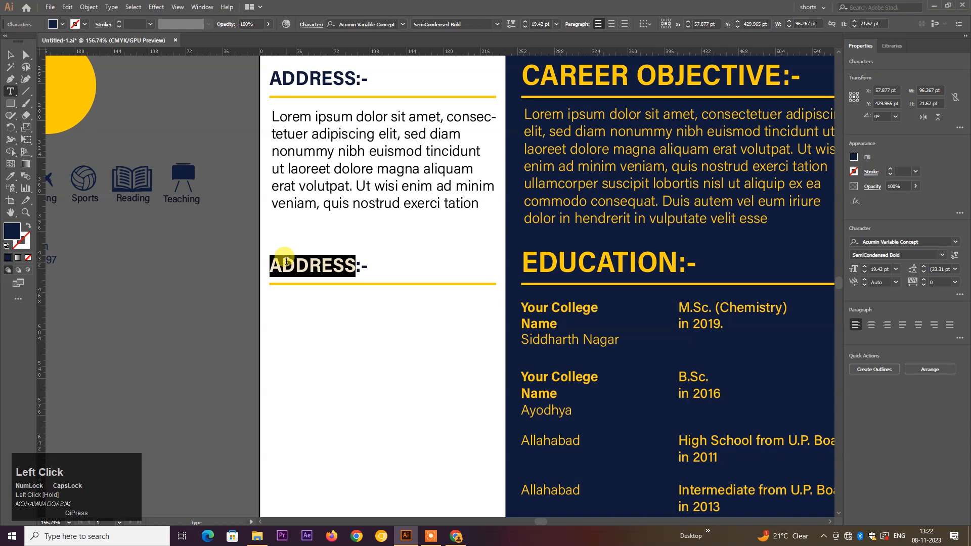
{"action": "type", "text": "PERSONAL DE"}
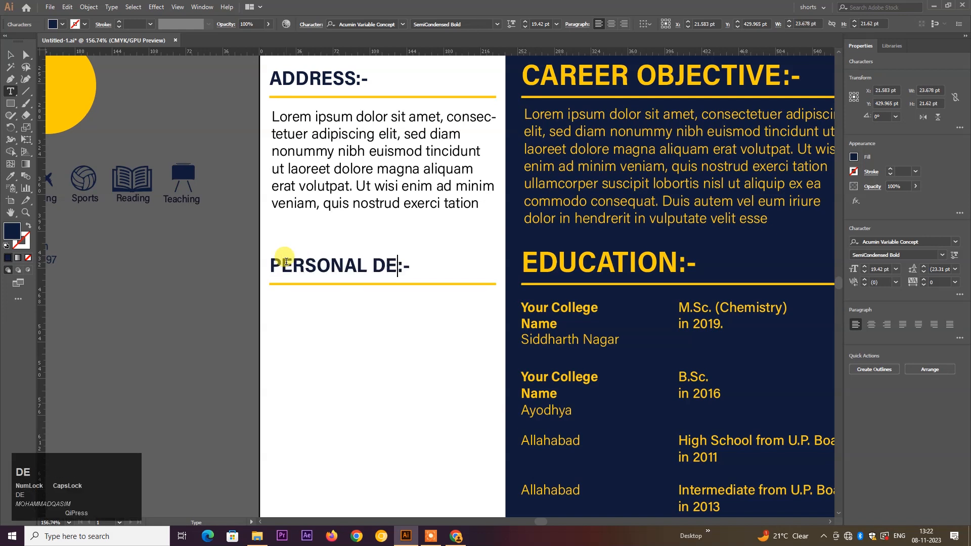
{"action": "type", "text": "TAILS"}
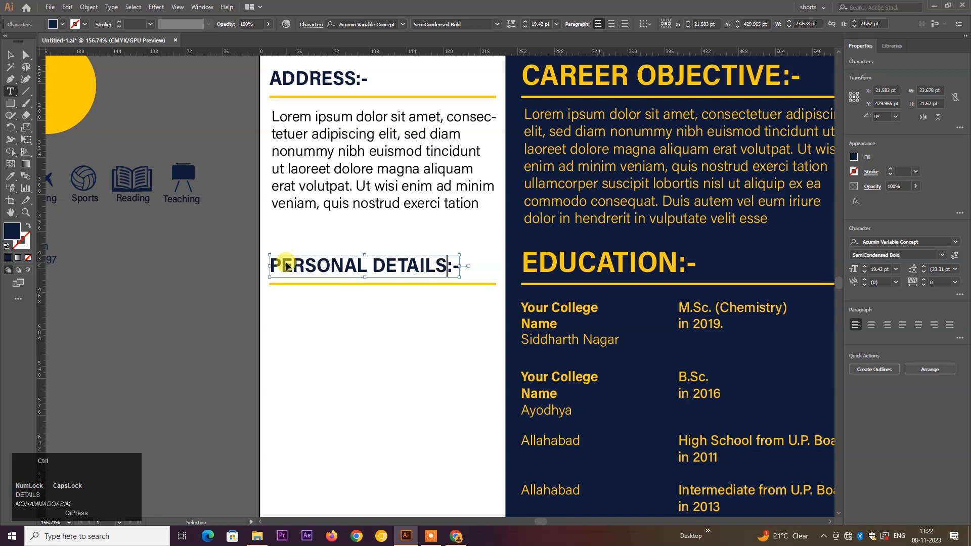
{"action": "key", "text": "ctrl+Return"}
{"action": "left_click", "coordinate": [325, 340]}
{"action": "scroll", "coordinate": [328, 338], "scroll_direction": "down", "scroll_amount": 3}
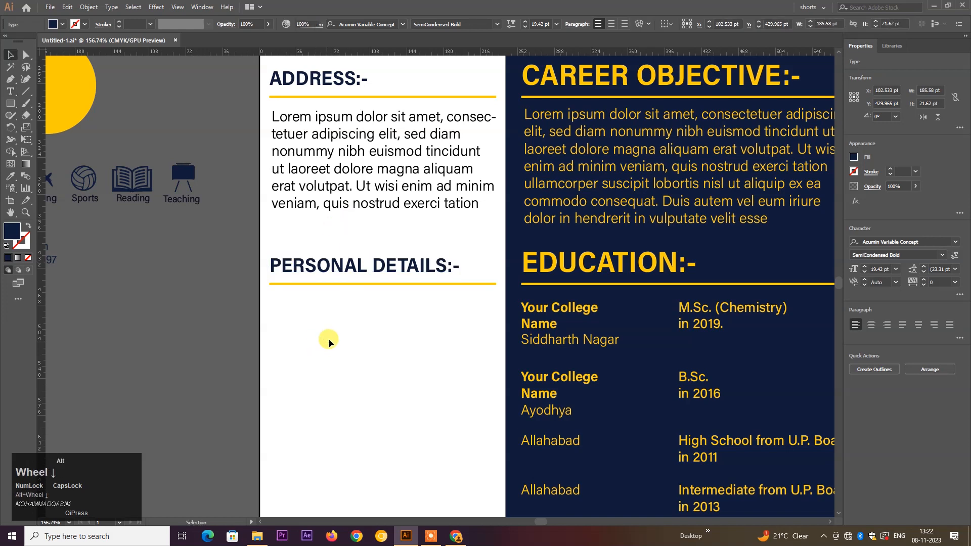
- Move the personal details list under the PERSONAL DETAILS:- heading
{"action": "left_click_drag", "start_coordinate": [225, 284], "coordinate": [389, 312]}
{"action": "left_click", "coordinate": [347, 294], "text": "ctrl"}
{"action": "left_click_drag", "start_coordinate": [429, 339], "coordinate": [452, 342]}
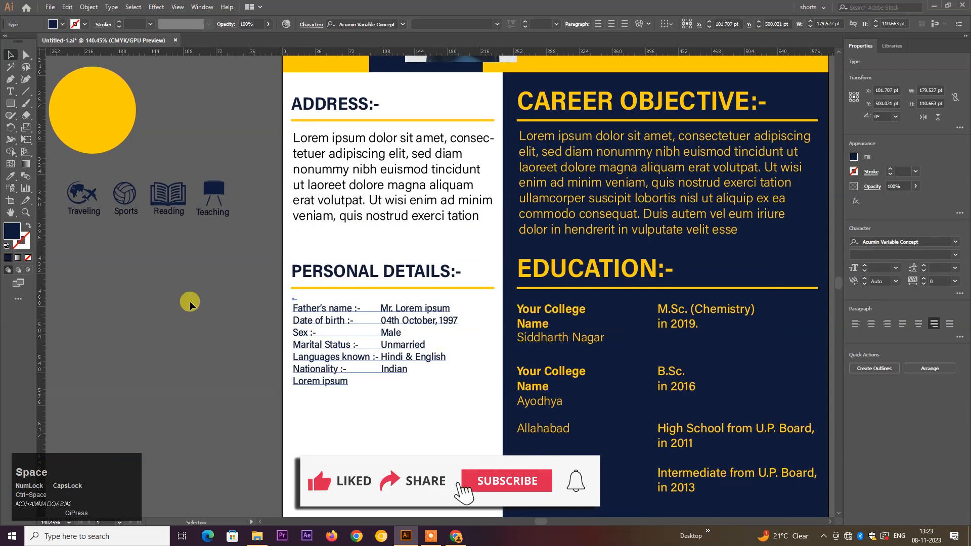
- Give the list the Career Objective text style in navy and narrow its box to the column
{"action": "left_click", "coordinate": [11, 176]}
{"action": "left_click", "coordinate": [530, 230]}
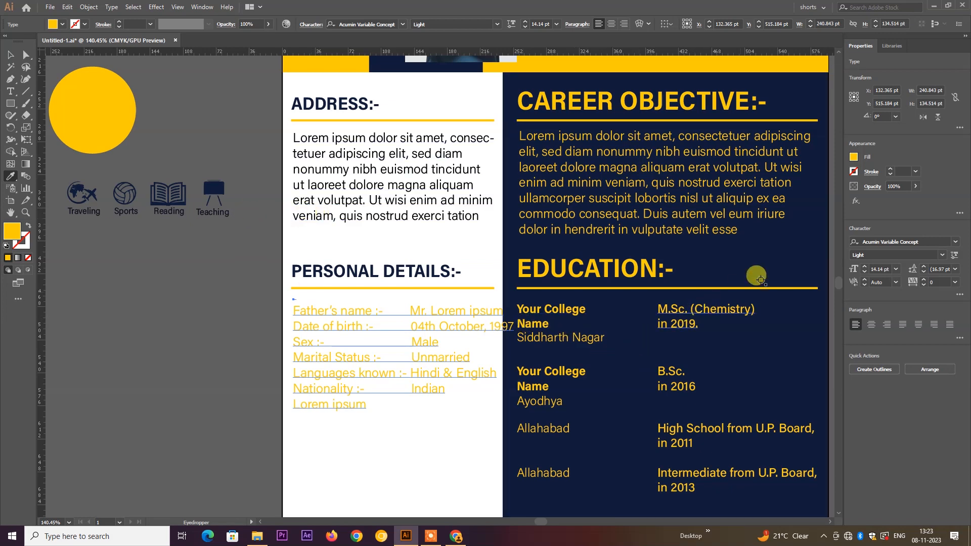
{"action": "left_click", "coordinate": [778, 262]}
{"action": "left_click", "coordinate": [10, 55]}
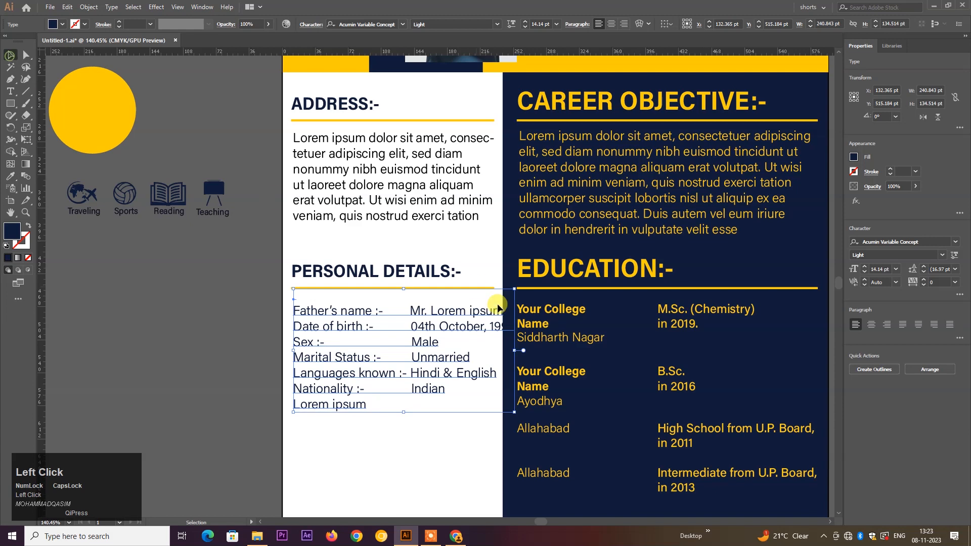
{"action": "left_click_drag", "start_coordinate": [513, 410], "coordinate": [492, 399]}
{"action": "left_click", "coordinate": [456, 420]}
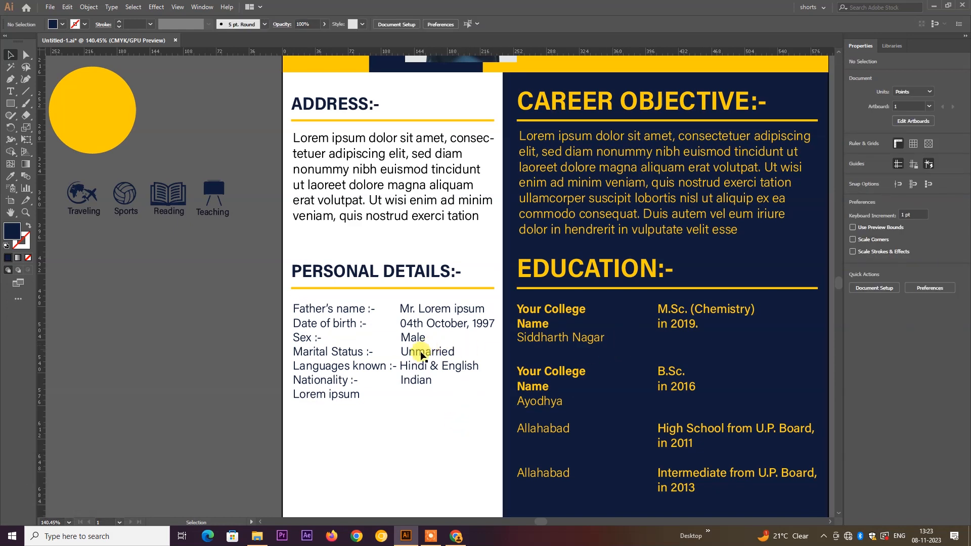
{"action": "left_click", "coordinate": [400, 218]}
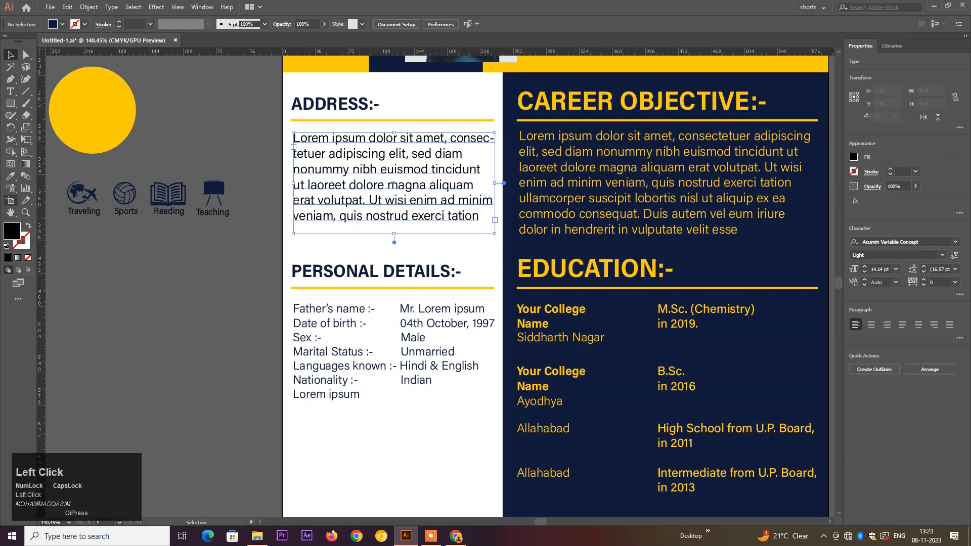
- Eyedrop the personal details list's text style onto the Address paragraph
{"action": "left_click", "coordinate": [10, 176]}
{"action": "left_click", "coordinate": [310, 356]}
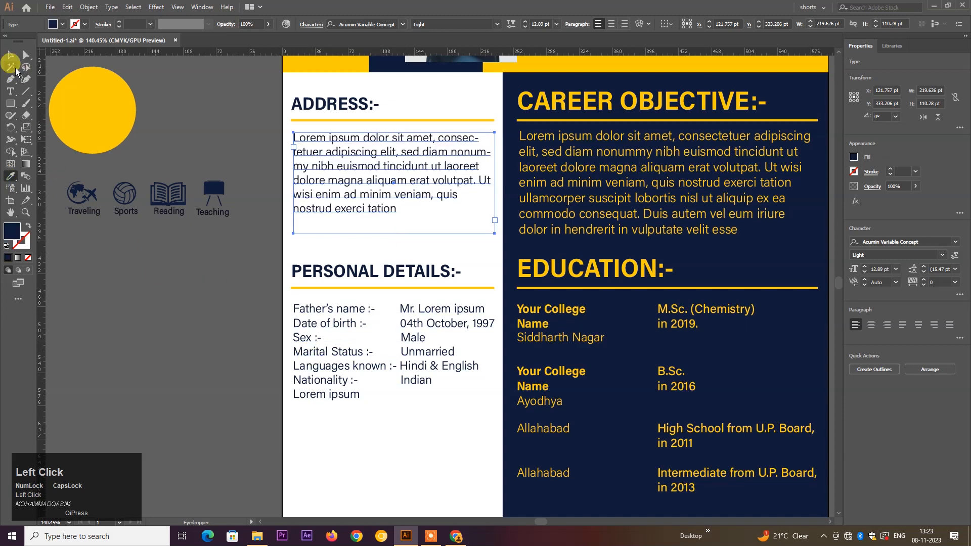
{"action": "left_click", "coordinate": [11, 55]}
{"action": "left_click", "coordinate": [167, 263]}
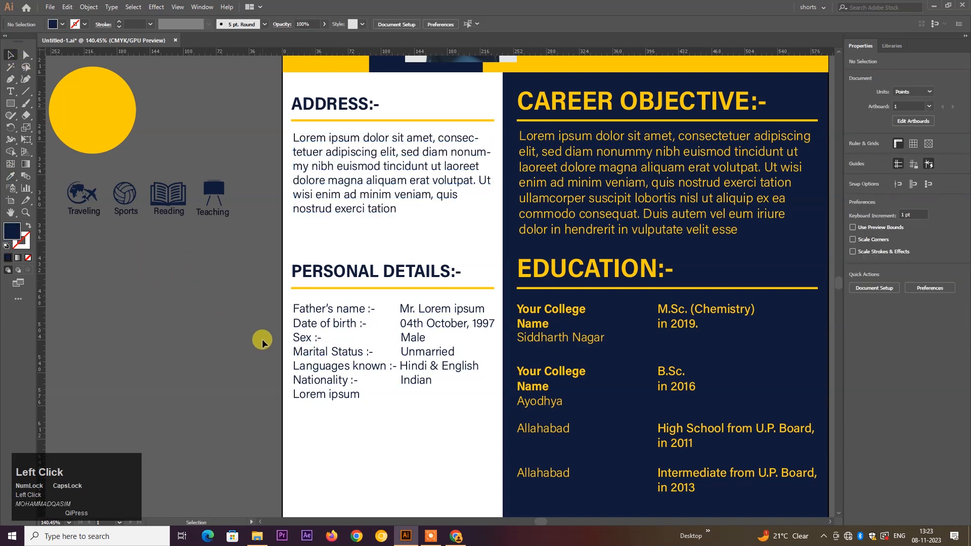
- Select the PERSONAL DETAILS:- heading together with its yellow underline
{"action": "scroll", "coordinate": [268, 354], "scroll_direction": "down", "scroll_amount": 2}
{"action": "scroll", "coordinate": [283, 358], "scroll_direction": "down", "scroll_amount": 4}
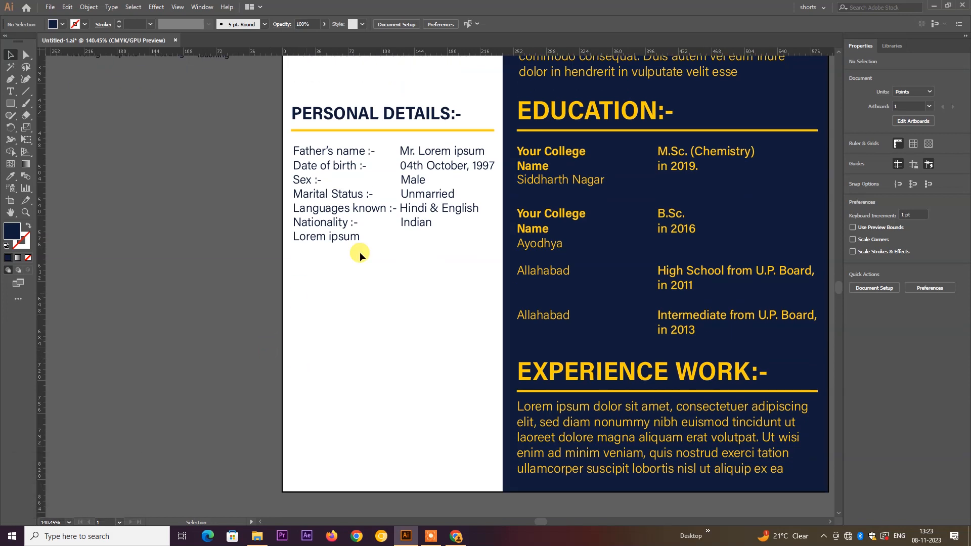
{"action": "mouse_move", "coordinate": [377, 96]}
{"action": "left_mouse_down"}
{"action": "mouse_move", "coordinate": [383, 156]}
{"action": "mouse_move", "coordinate": [367, 286]}
{"action": "left_mouse_up"}
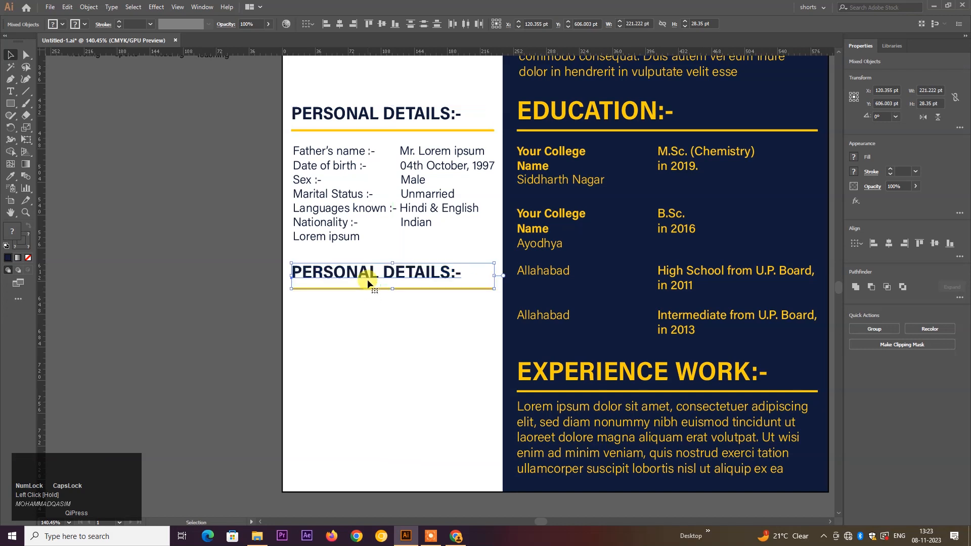
- Retype the copied PERSONAL DETAILS heading as 'DECLARATION:-'
{"action": "double_click", "coordinate": [445, 272]}
{"action": "left_click_drag", "start_coordinate": [450, 272], "coordinate": [264, 266]}
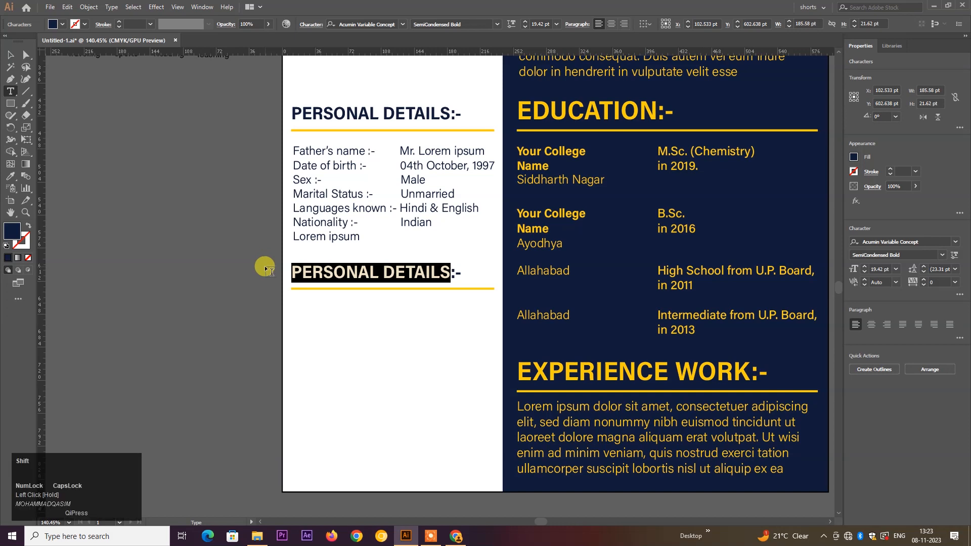
{"action": "type", "text": "DE"}
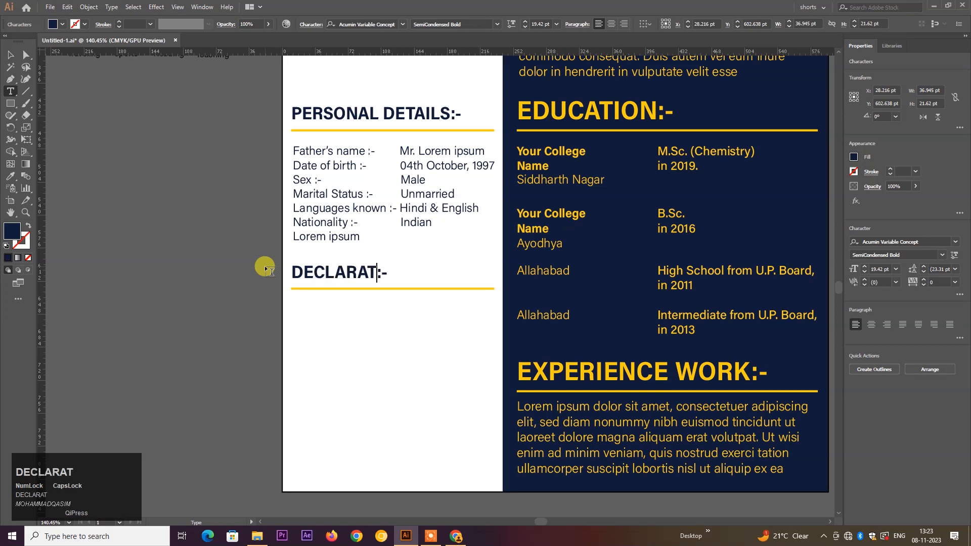
{"action": "type", "text": "CLARAT"}
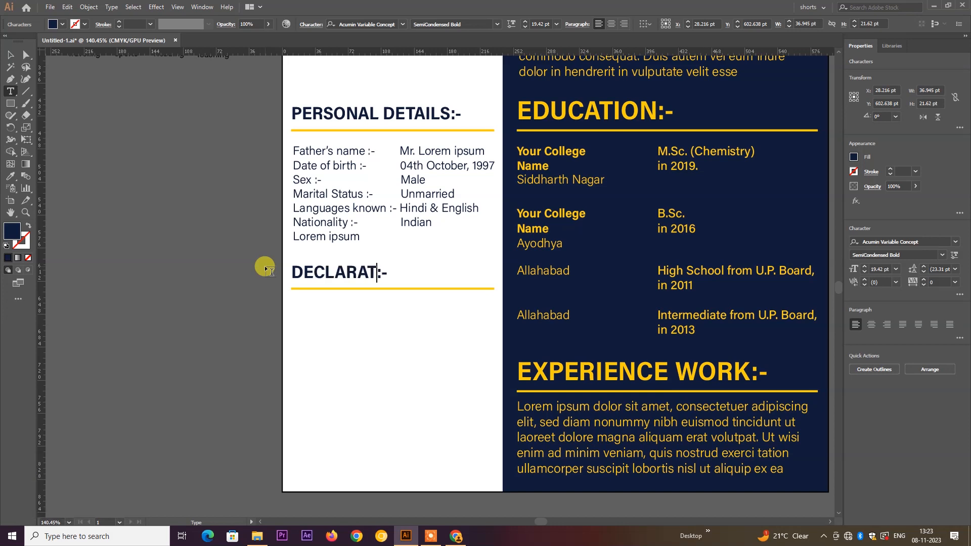
{"action": "type", "text": "ION"}
{"action": "key", "text": "ctrl+Return"}
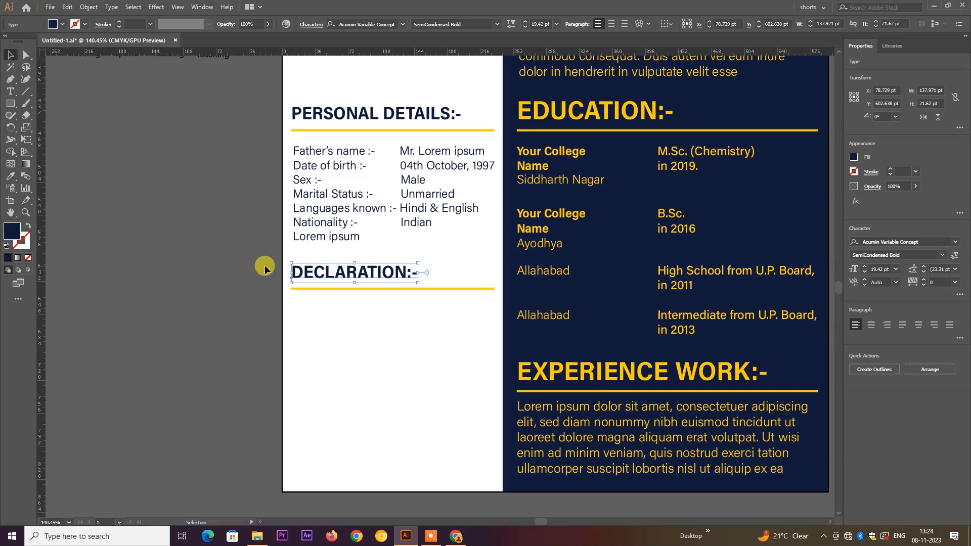
{"action": "left_click", "coordinate": [421, 368]}
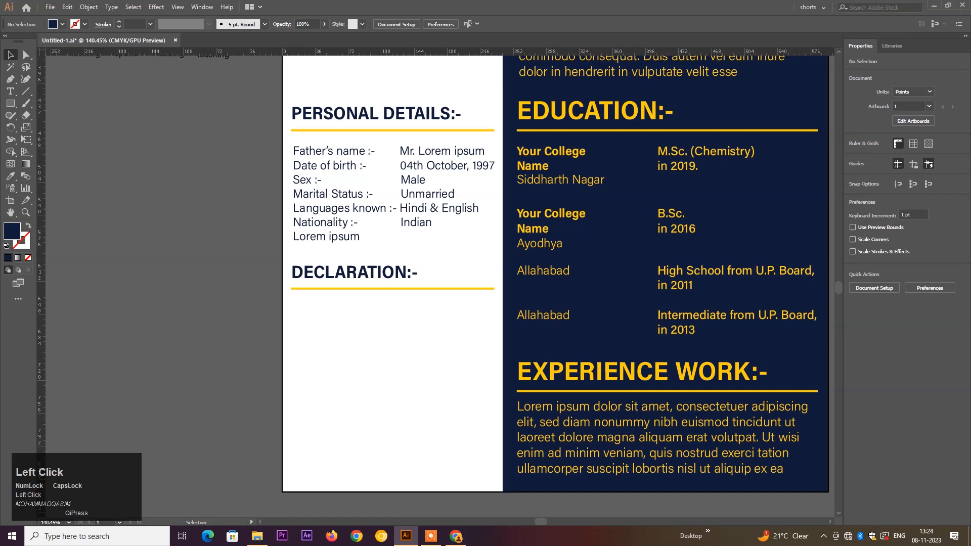
- Add a placeholder paragraph below DECLARATION:- styled in the details list's navy text
{"action": "left_click", "coordinate": [10, 90]}
{"action": "left_click", "coordinate": [108, 119]}
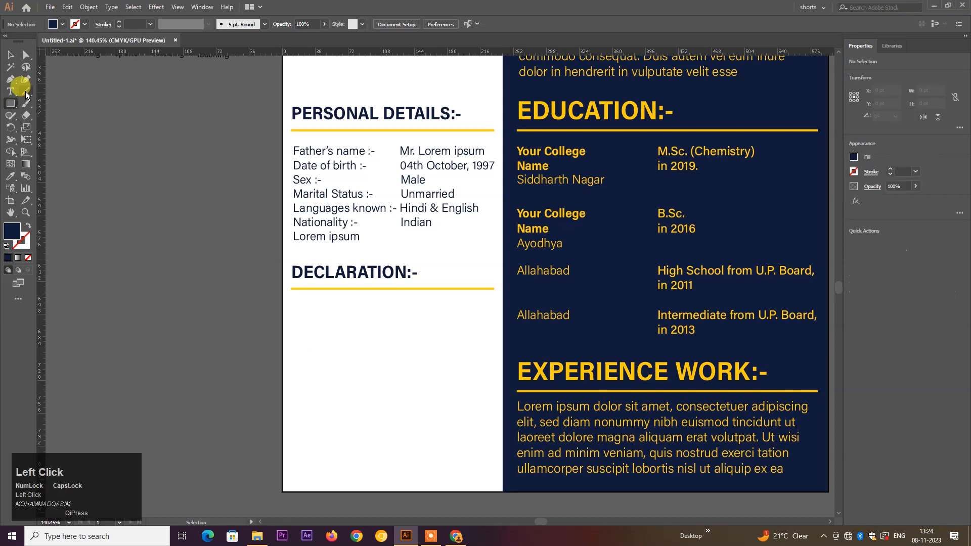
{"action": "left_click", "coordinate": [298, 300]}
{"action": "left_click_drag", "start_coordinate": [293, 297], "coordinate": [494, 339]}
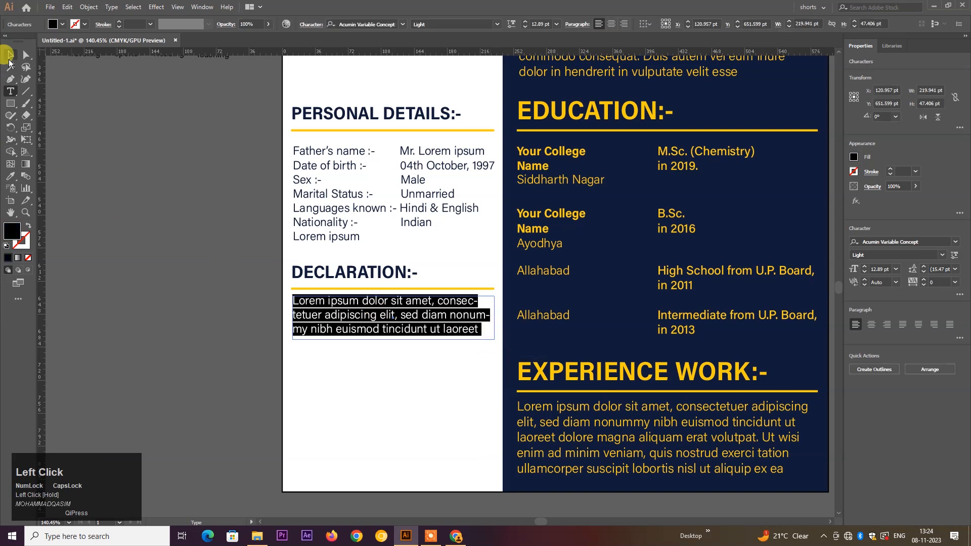
{"action": "left_click", "coordinate": [10, 56]}
{"action": "left_click", "coordinate": [10, 176]}
{"action": "left_click", "coordinate": [315, 196]}
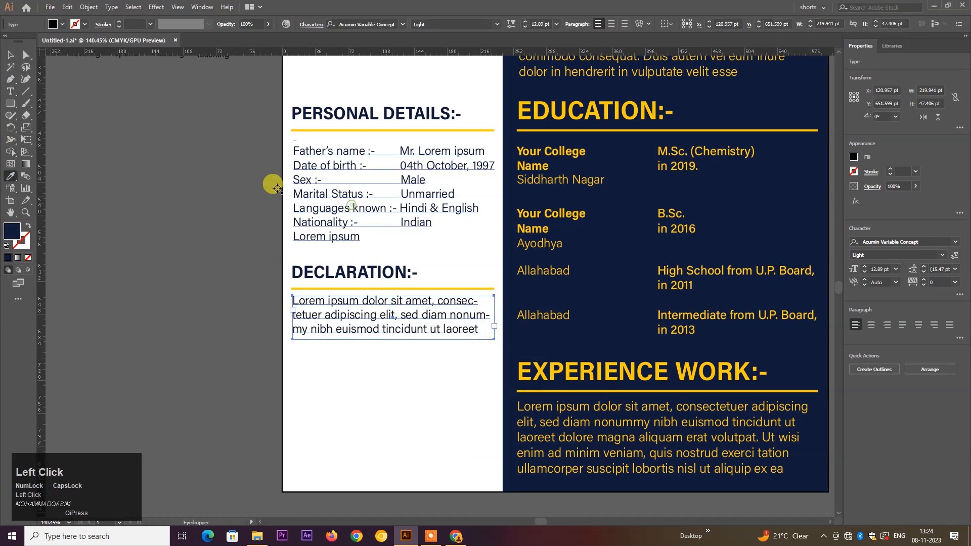
{"action": "left_click", "coordinate": [10, 55]}
{"action": "left_click", "coordinate": [268, 336]}
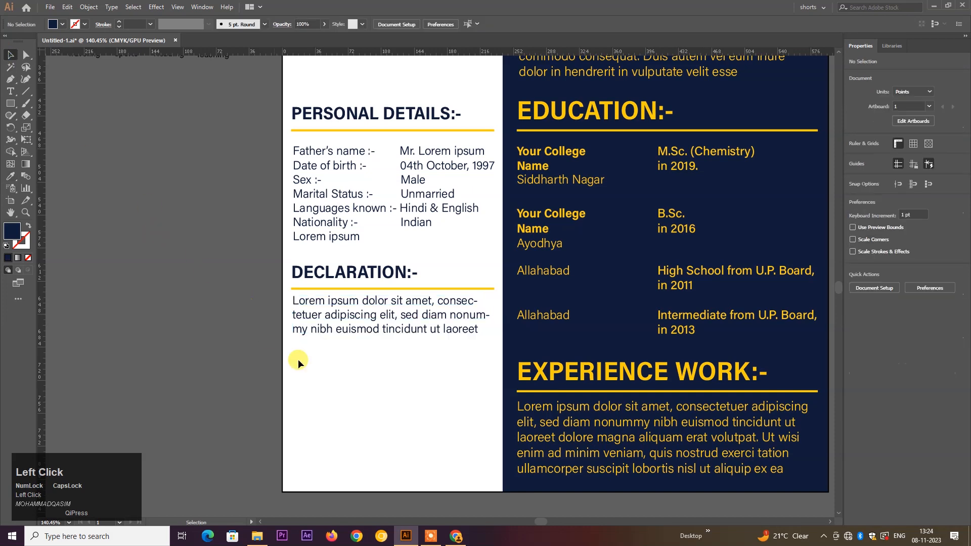
{"action": "scroll", "coordinate": [408, 384], "scroll_direction": "down", "scroll_amount": 3}
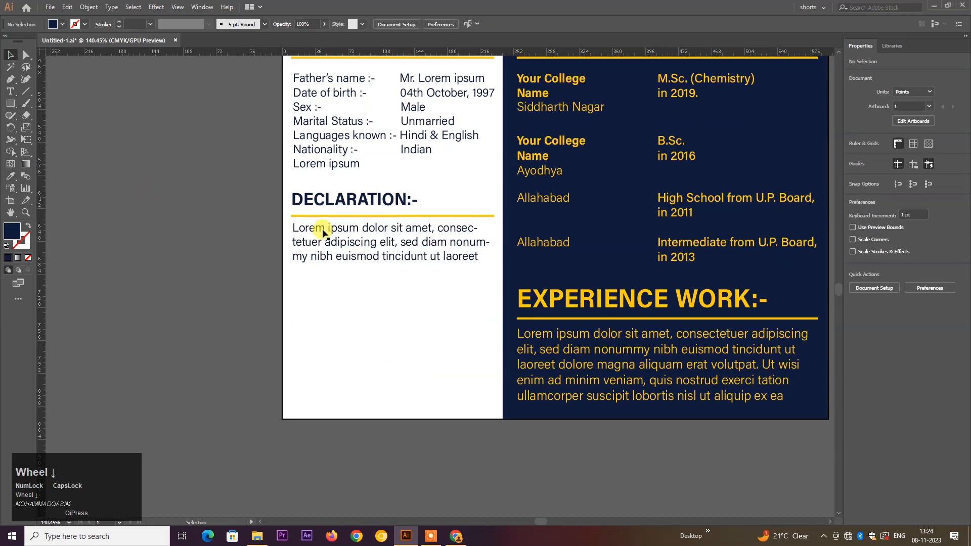
- Duplicate the DECLARATION heading and its yellow rule below, retyped as 'HOBBIES:-'
{"action": "left_click", "coordinate": [333, 216]}
{"action": "left_click", "coordinate": [331, 199], "text": "alt"}
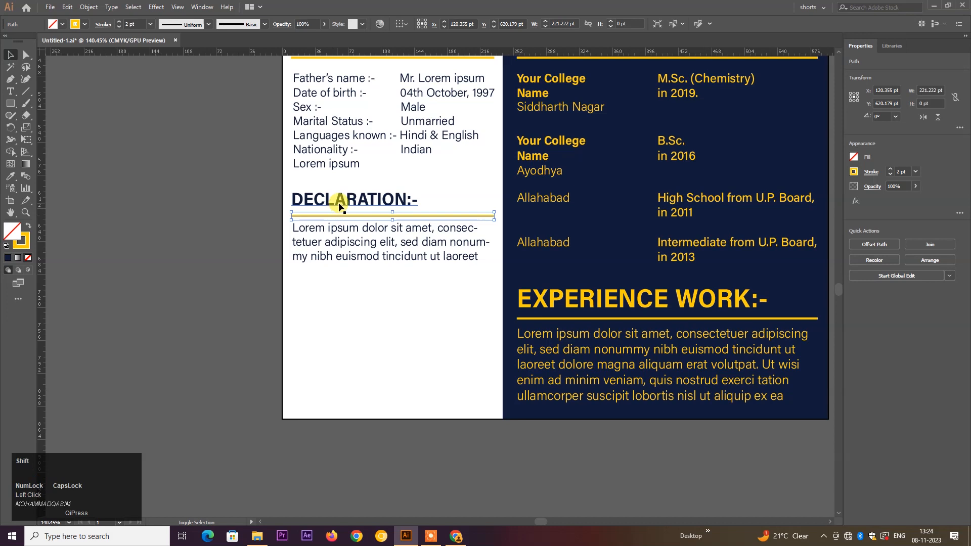
{"action": "left_click_drag", "start_coordinate": [343, 210], "coordinate": [339, 287]}
{"action": "double_click", "coordinate": [340, 286]}
{"action": "double_click", "coordinate": [355, 284]}
{"action": "double_click", "coordinate": [355, 284]}
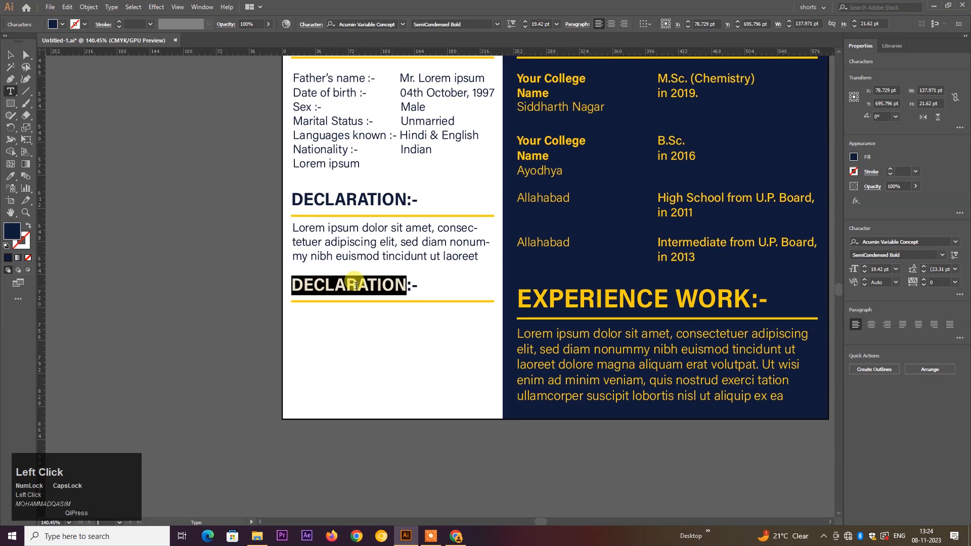
{"action": "type", "text": "HOBBIES"}
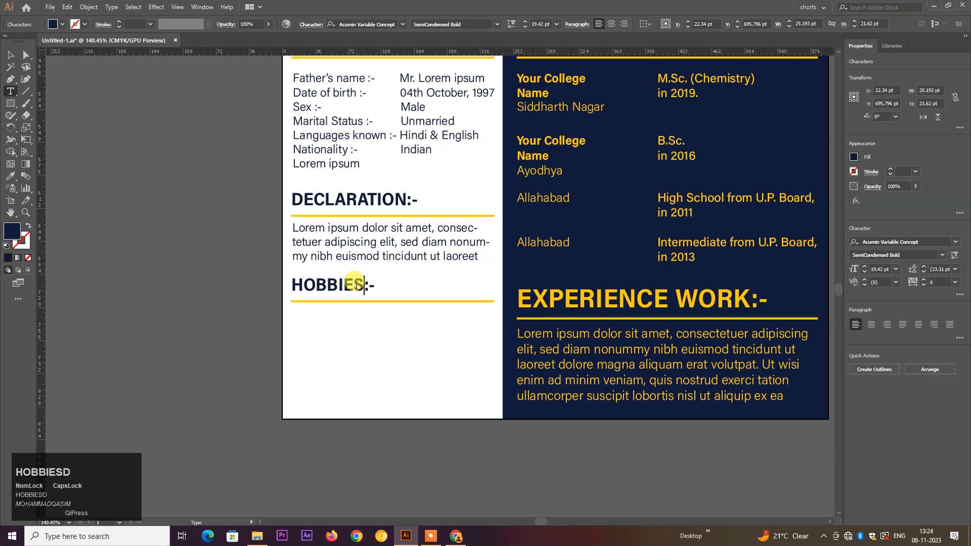
{"action": "key", "text": "Return"}
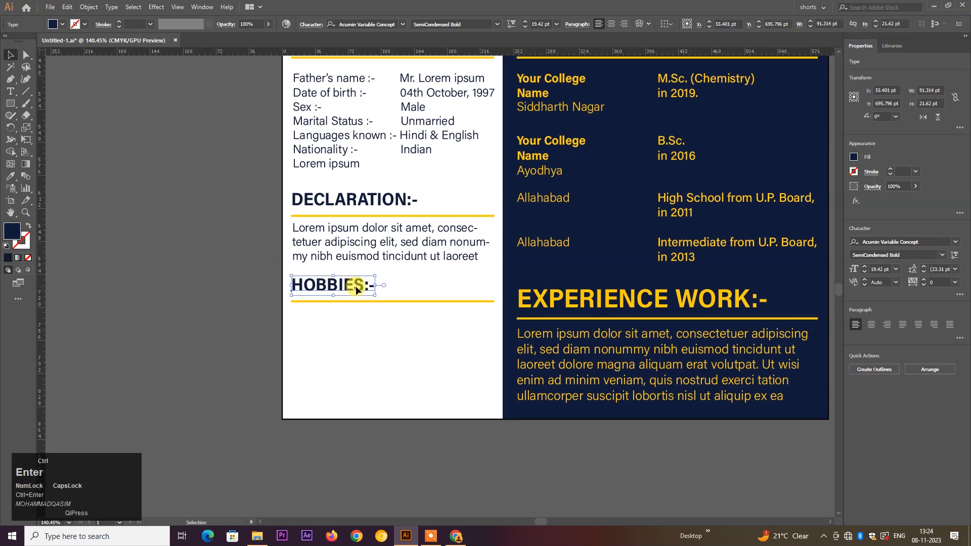
{"action": "left_click", "coordinate": [245, 286]}
- Place the Traveling, Sports, Reading and Teaching icons under HOBBIES:- and enlarge them
{"action": "scroll", "coordinate": [244, 252], "scroll_direction": "down", "scroll_amount": 1, "text": "alt"}
{"action": "scroll", "coordinate": [243, 252], "scroll_direction": "down", "scroll_amount": 1, "text": "alt"}
{"action": "left_click", "coordinate": [158, 175]}
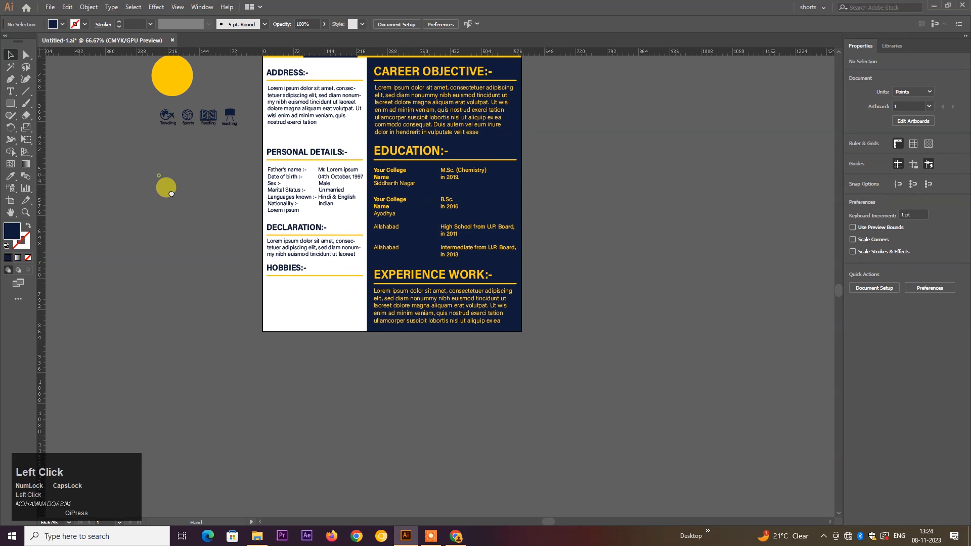
{"action": "left_click_drag", "start_coordinate": [204, 138], "coordinate": [489, 403]}
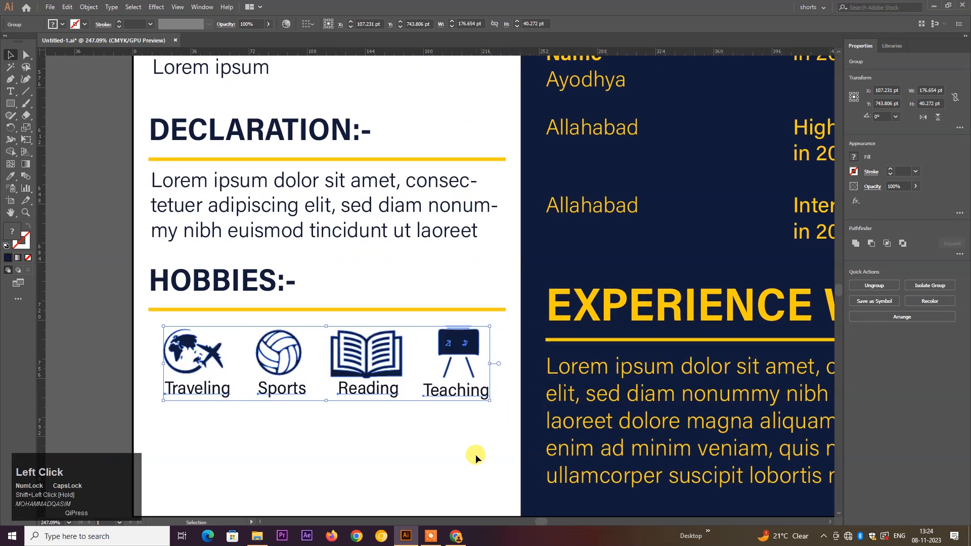
{"action": "left_click", "coordinate": [475, 454]}
{"action": "scroll", "coordinate": [363, 400], "scroll_direction": "down", "scroll_amount": 4}
{"action": "left_click_drag", "start_coordinate": [378, 275], "coordinate": [398, 291]}
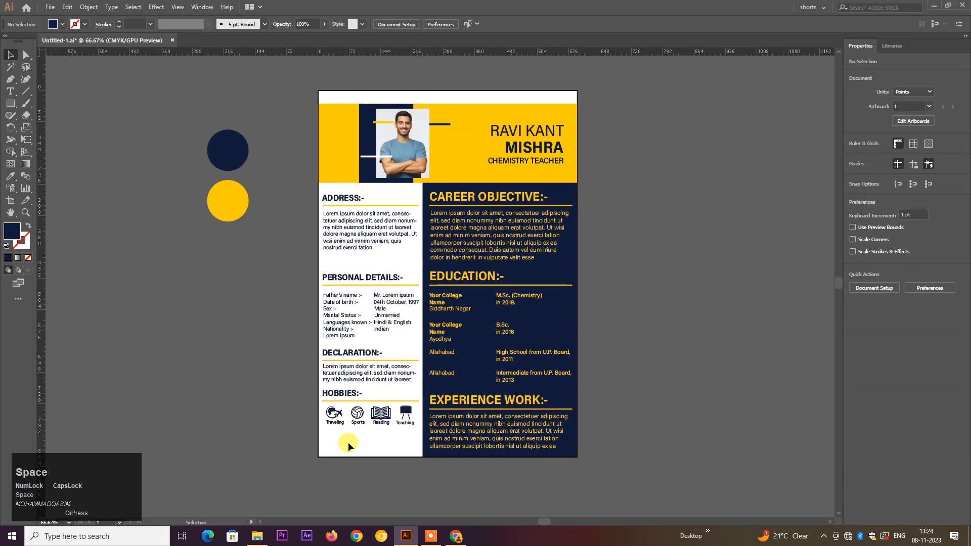
- Nudge the Personal Details, Declaration and Hobbies objects up three arrow-key steps, about 22 pt
{"action": "left_click_drag", "start_coordinate": [358, 442], "coordinate": [375, 273]}
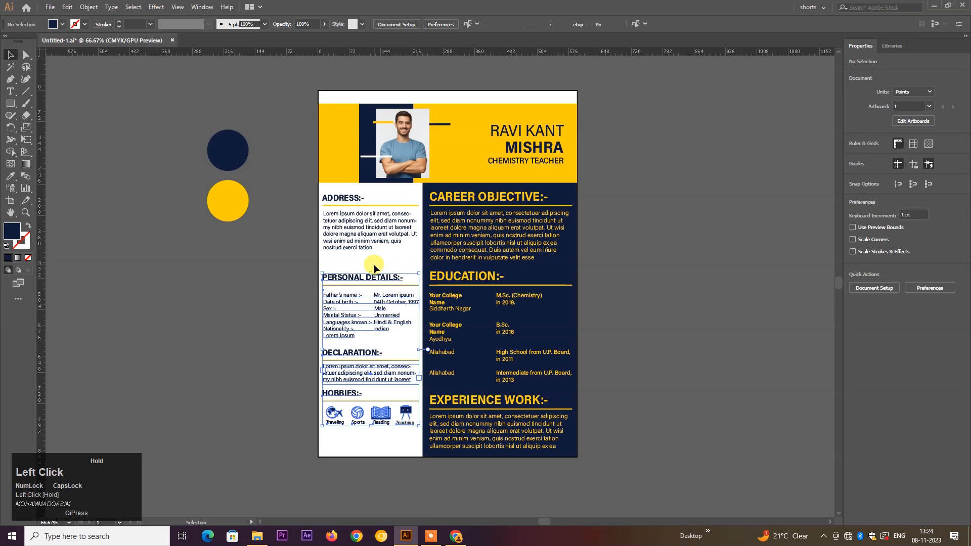
{"action": "key", "text": "Up"}
{"action": "key", "text": "Up"}
{"action": "key", "text": "Up"}
{"action": "key", "text": "Up"}
{"action": "key", "text": "Up"}
{"action": "key", "text": "Up"}
{"action": "key", "text": "Up"}
{"action": "key", "text": "Up"}
{"action": "key", "text": "Up"}
{"action": "key", "text": "Up"}
{"action": "key", "text": "Up"}
{"action": "key", "text": "Up"}
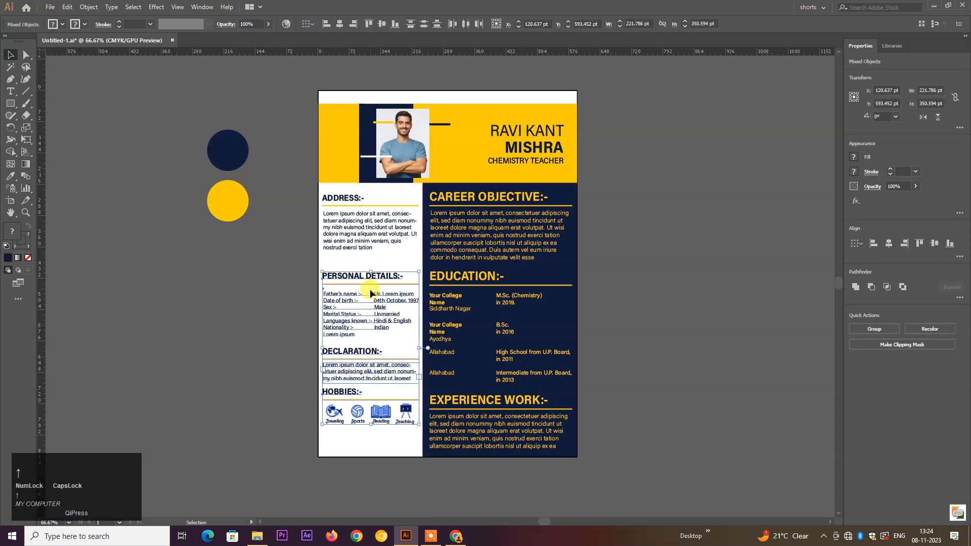
{"action": "key", "text": "Up"}
{"action": "key", "text": "Up"}
{"action": "key", "text": "Up"}
{"action": "key", "text": "Up"}
{"action": "key", "text": "Up"}
{"action": "key", "text": "Up"}
{"action": "key", "text": "Up"}
{"action": "key", "text": "Up"}
{"action": "key", "text": "Up"}
{"action": "key", "text": "Up"}
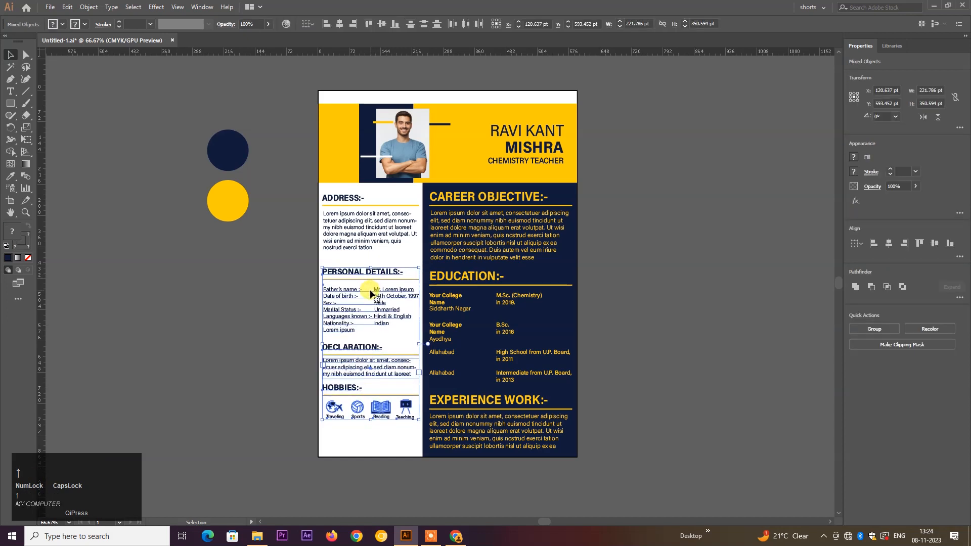
{"action": "key", "text": "Up"}
{"action": "key", "text": "Up"}
{"action": "key", "text": "Up"}
{"action": "key", "text": "Up"}
{"action": "key", "text": "Up"}
{"action": "key", "text": "Up"}
{"action": "key", "text": "Up"}
{"action": "key", "text": "Up"}
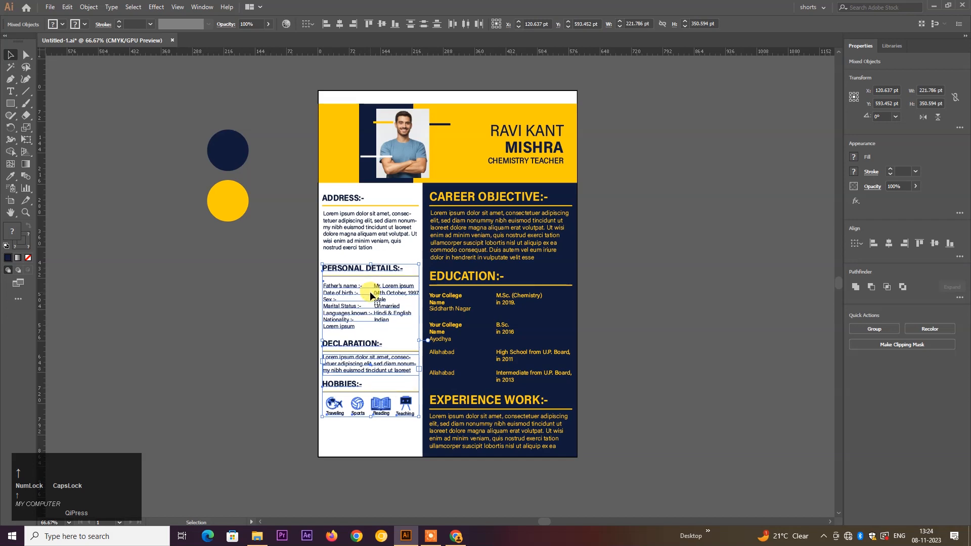
{"action": "left_click", "coordinate": [265, 319]}
{"action": "left_click_drag", "start_coordinate": [372, 374], "coordinate": [433, 382]}
- Copy the HOBBIES:- heading and rule below the icons, retyped as 'TEACHING MODE:-'
{"action": "left_click", "coordinate": [331, 259]}
{"action": "left_click", "coordinate": [330, 256]}
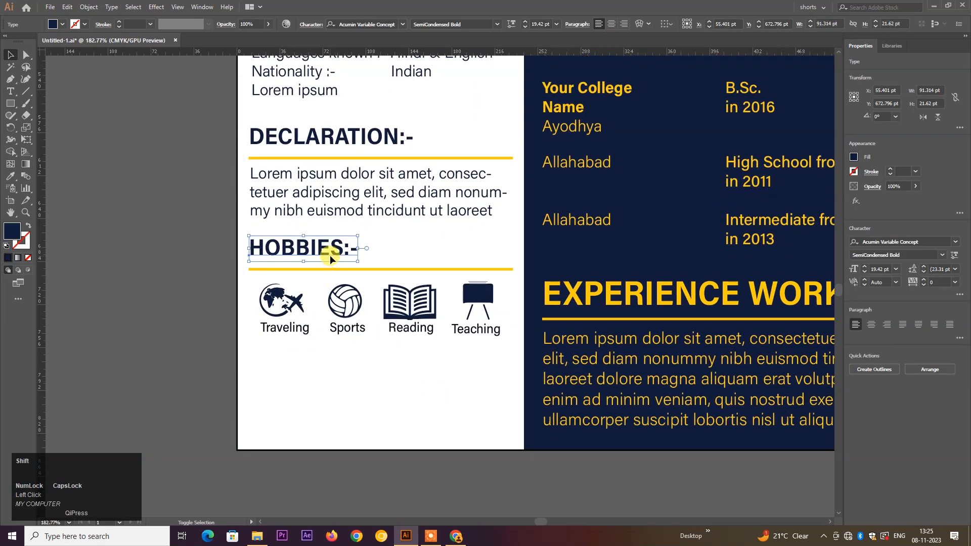
{"action": "left_click", "coordinate": [334, 269], "text": "shift"}
{"action": "left_click_drag", "start_coordinate": [335, 249], "coordinate": [340, 358]}
{"action": "double_click", "coordinate": [340, 358]}
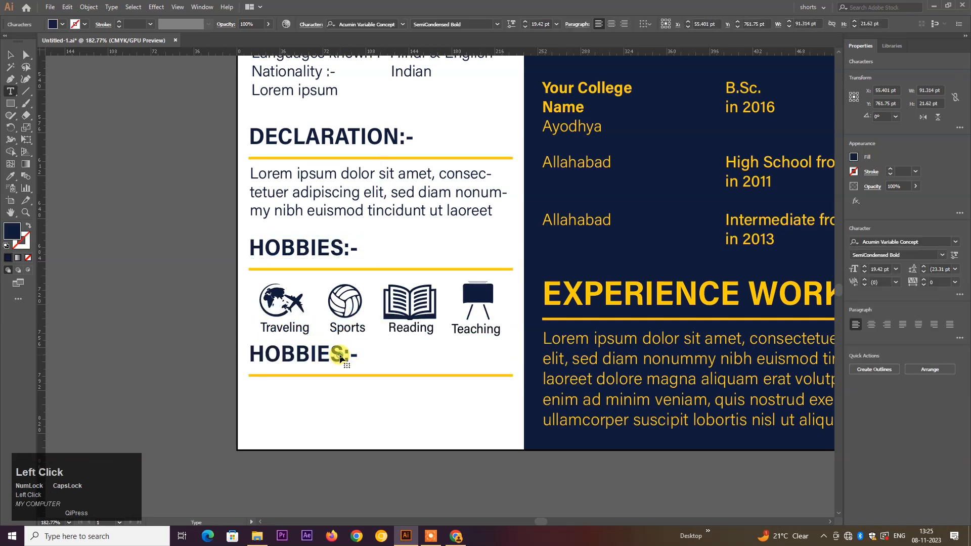
{"action": "double_click", "coordinate": [340, 358]}
{"action": "type", "text": "TE"}
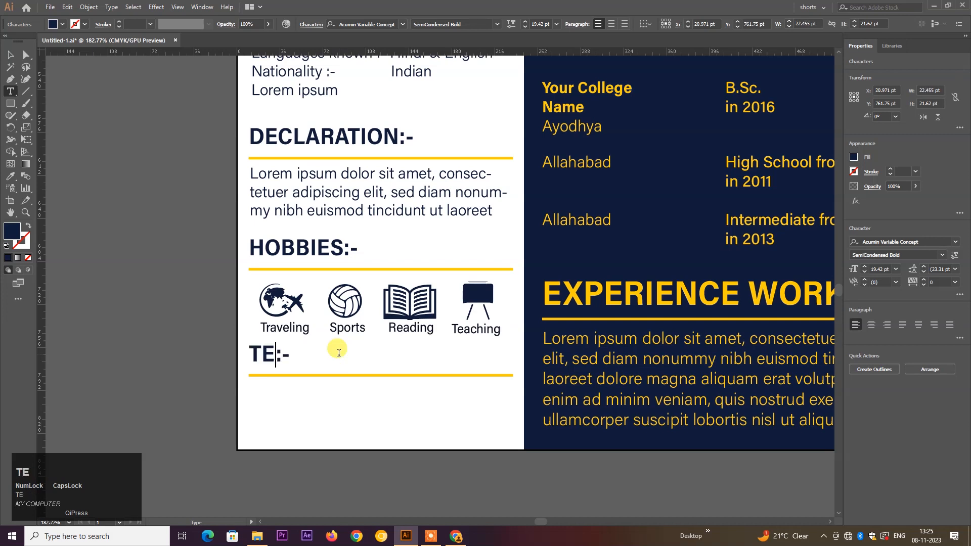
{"action": "type", "text": "ACHING MOD"}
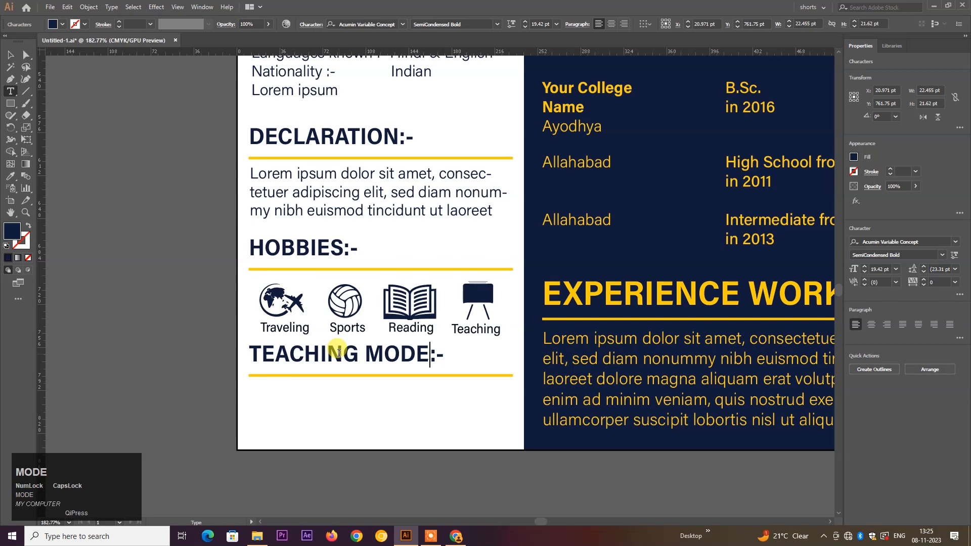
{"action": "key", "text": "ctrl+Return"}
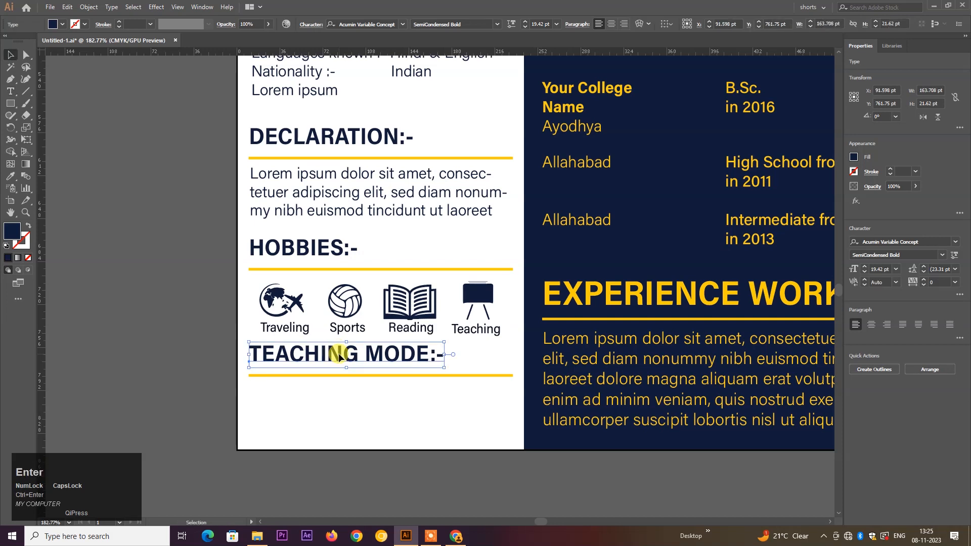
{"action": "left_click", "coordinate": [353, 414]}
- Draw a thin navy slider bar below the TEACHING MODE:- rule
{"action": "left_click_drag", "start_coordinate": [369, 355], "coordinate": [421, 304]}
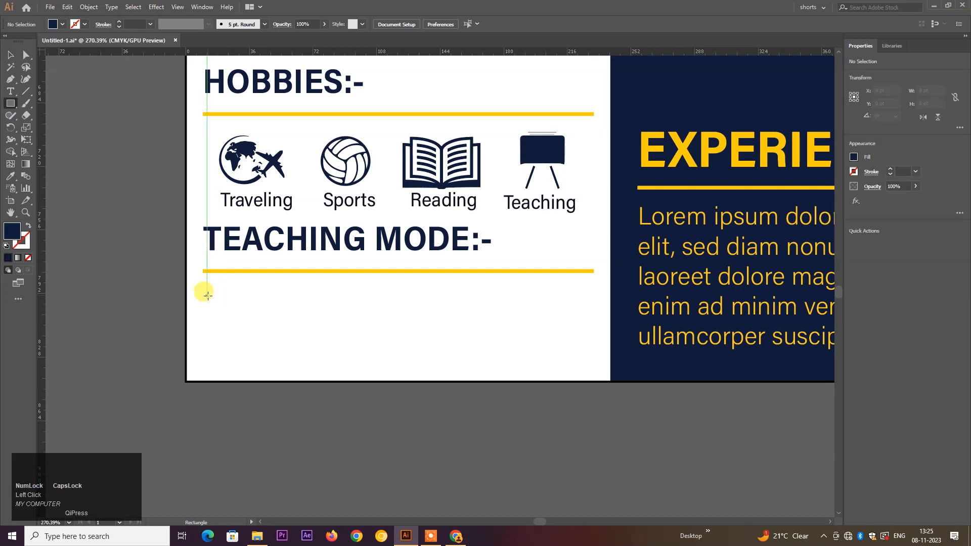
{"action": "left_click_drag", "start_coordinate": [207, 300], "coordinate": [564, 312]}
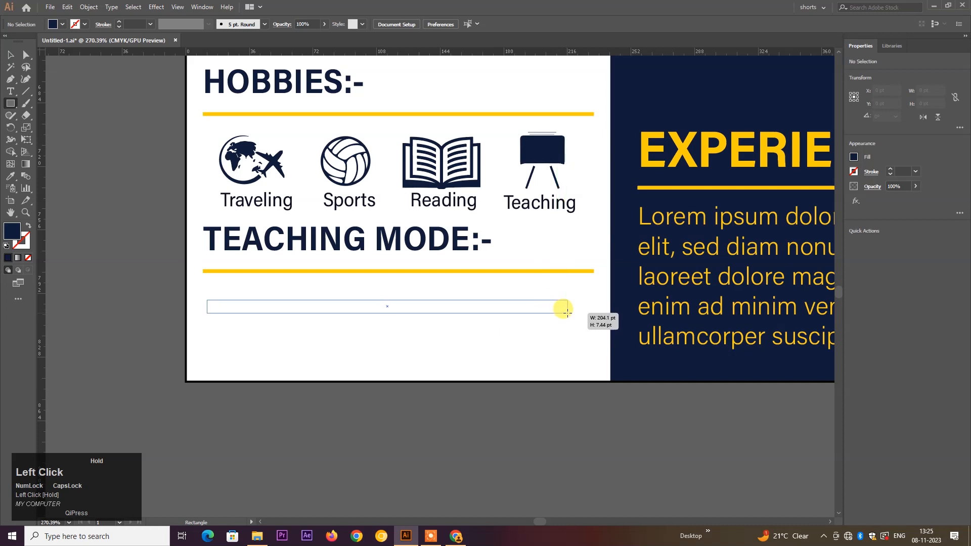
{"action": "left_click_drag", "start_coordinate": [568, 312], "coordinate": [569, 312]}
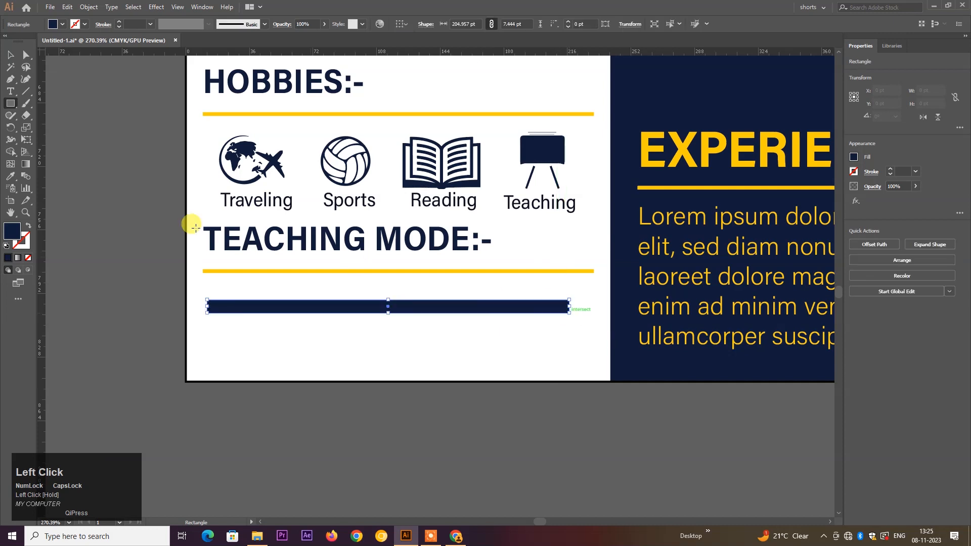
{"action": "left_click", "coordinate": [11, 54]}
{"action": "left_click", "coordinate": [68, 124]}
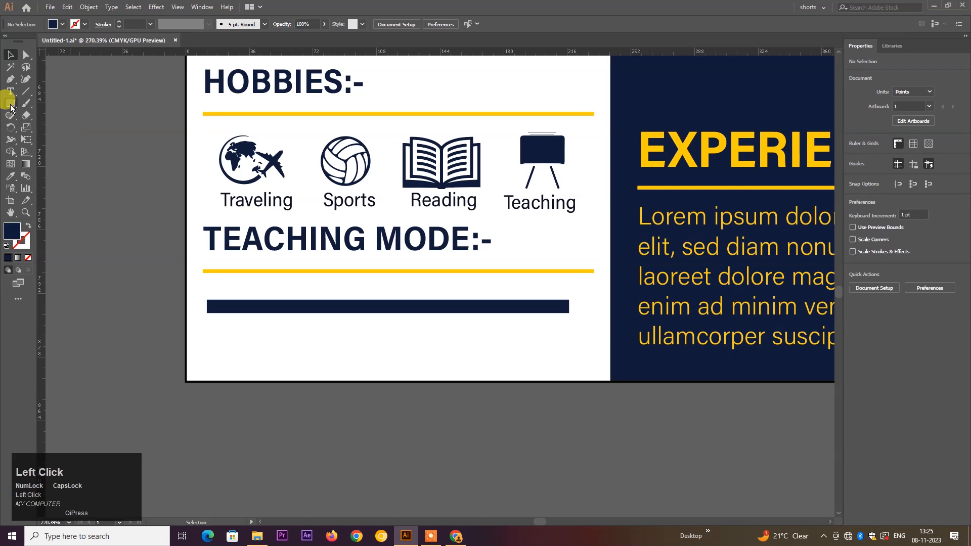
- Draw a round circular knob on the navy slider bar
{"action": "right_click", "coordinate": [10, 103]}
{"action": "left_click", "coordinate": [57, 127]}
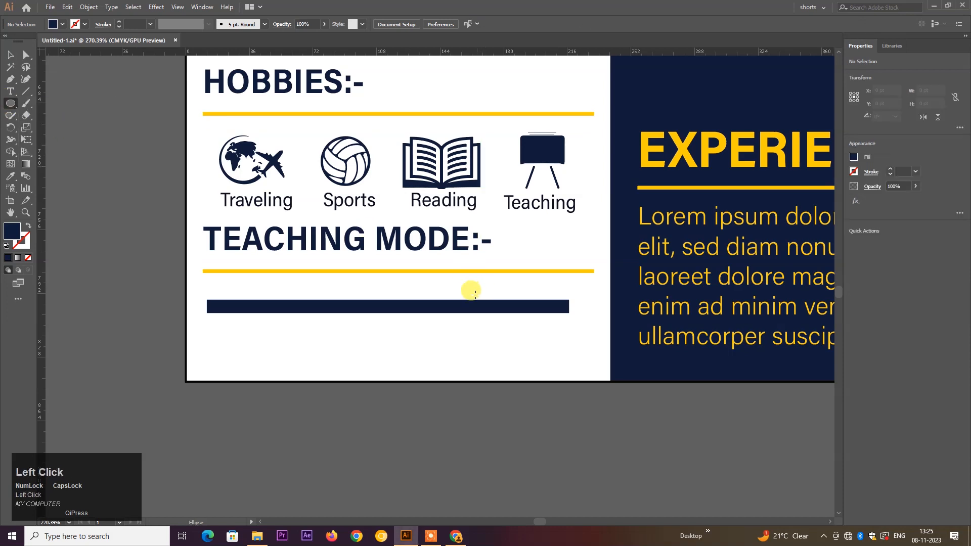
{"action": "left_click_drag", "start_coordinate": [471, 292], "coordinate": [495, 319]}
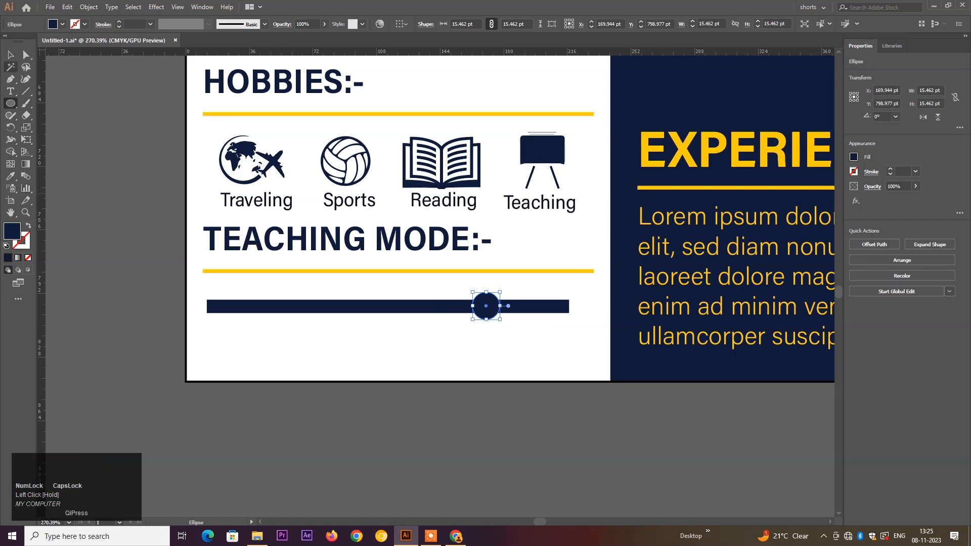
{"action": "left_click", "coordinate": [10, 55]}
{"action": "left_click", "coordinate": [98, 232]}
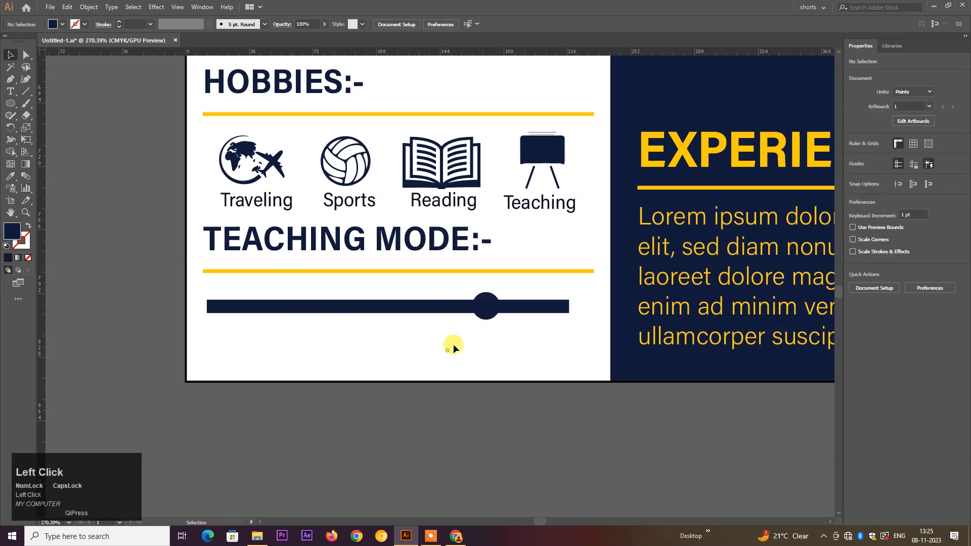